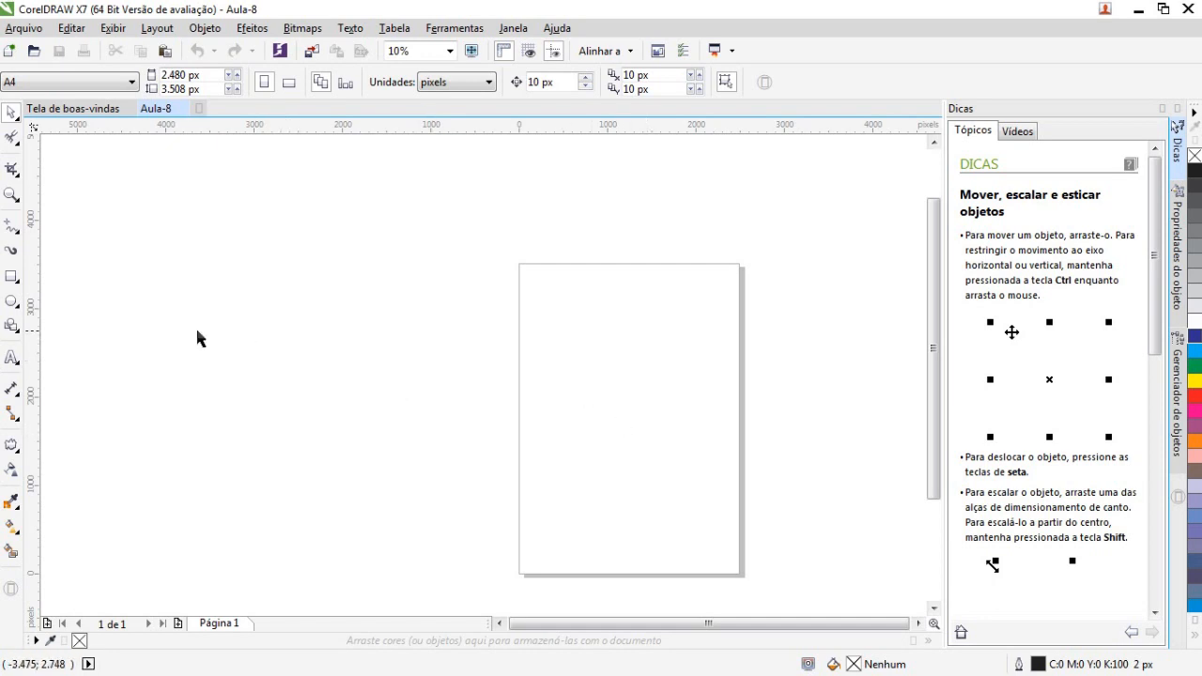
# Draw a rectangle about 1450 x 1380 px on the page with the Rectangle tool
pyautogui.click(11, 277)
pyautogui.moveTo(682, 429); pyautogui.dragTo(553, 304)
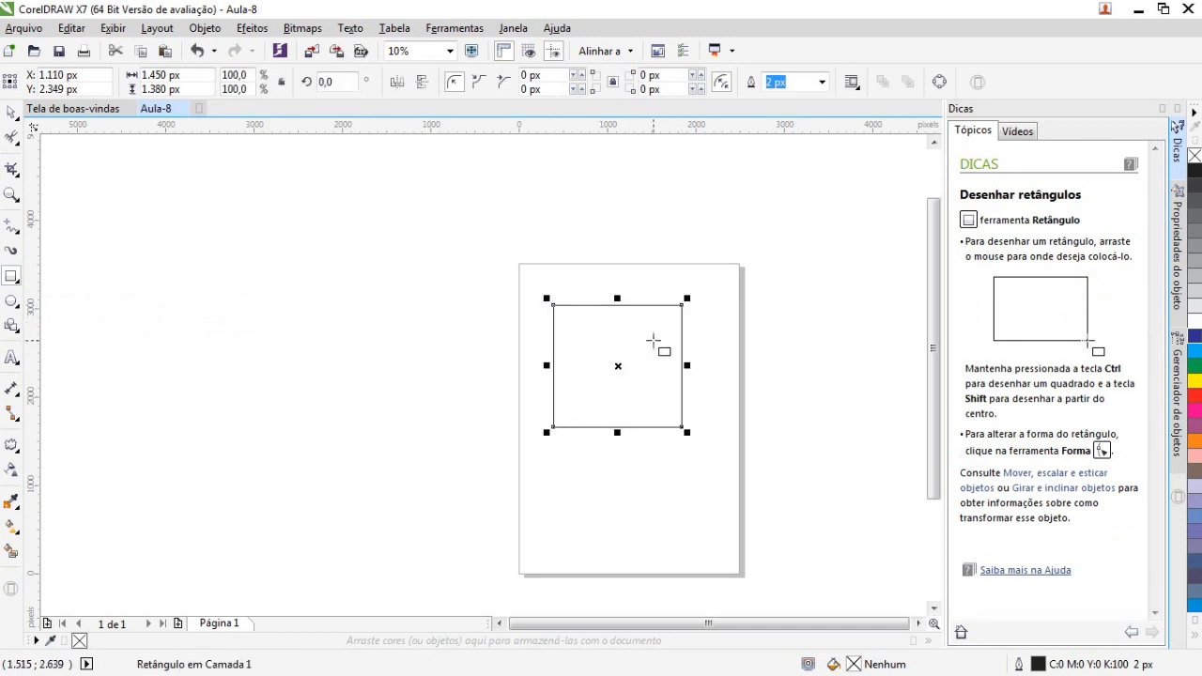
pyautogui.click(12, 111)
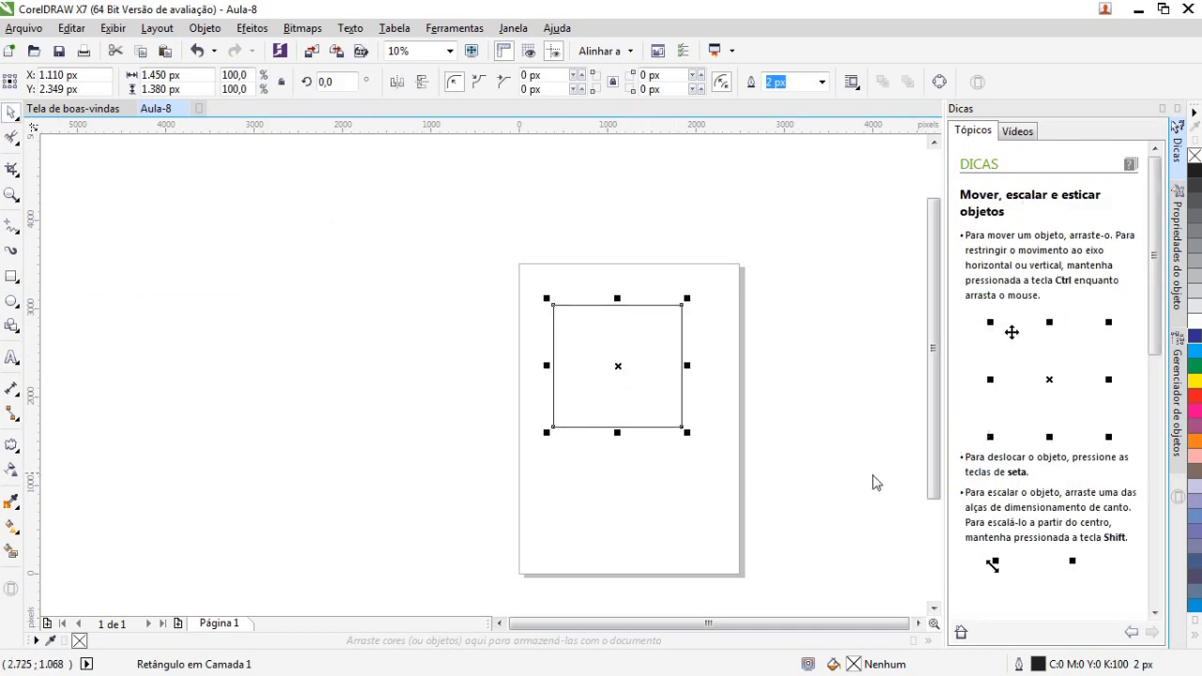
# Zoom in on the rectangle and set its outline width to 20 px
pyautogui.scroll(2, 872, 483)
pyautogui.moveTo(711, 626); pyautogui.dragTo(646, 632)
pyautogui.moveTo(933, 376); pyautogui.dragTo(933, 375)
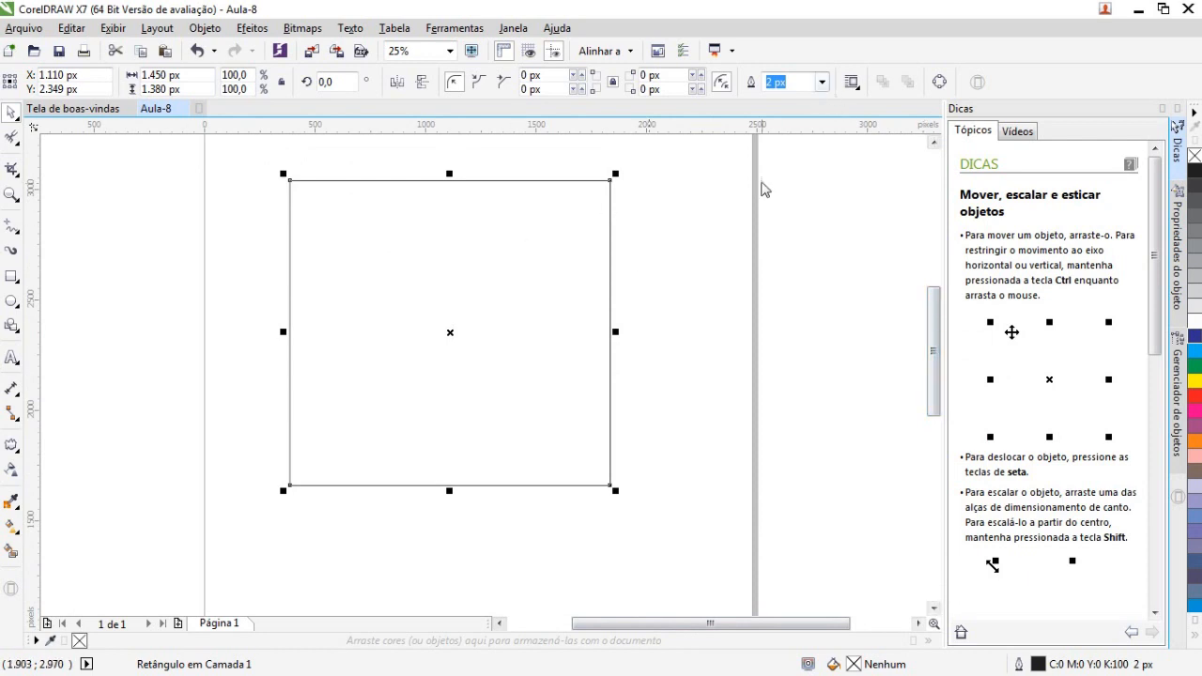
pyautogui.click(762, 195)
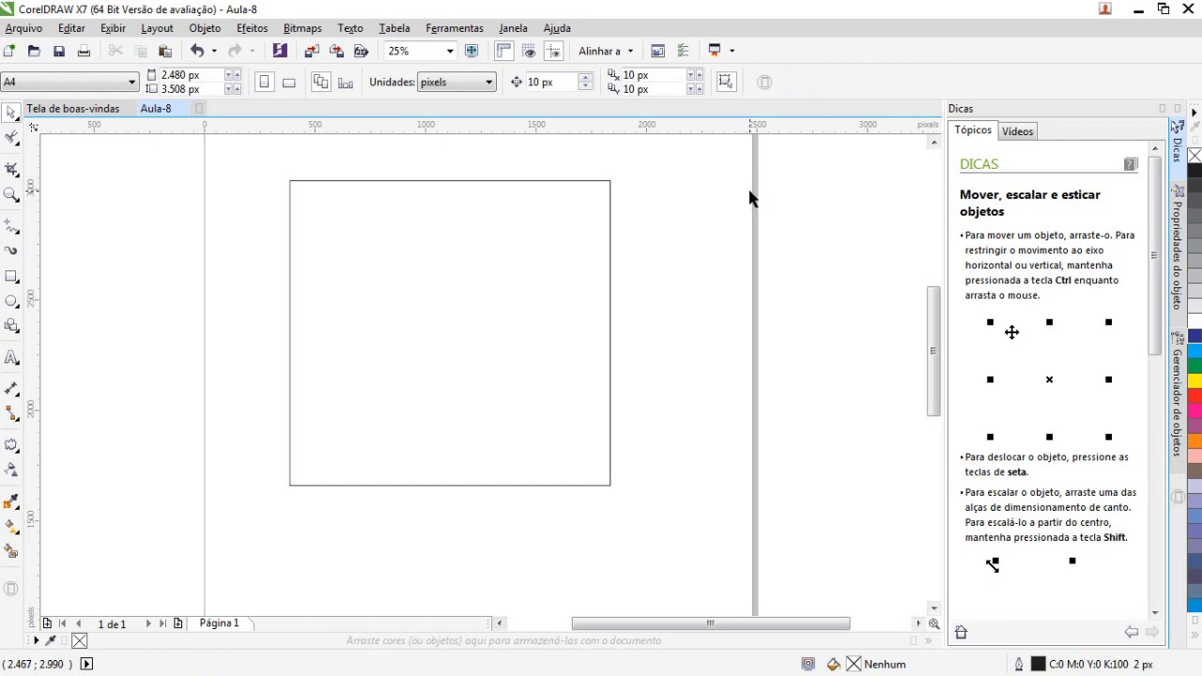
pyautogui.click(594, 242)
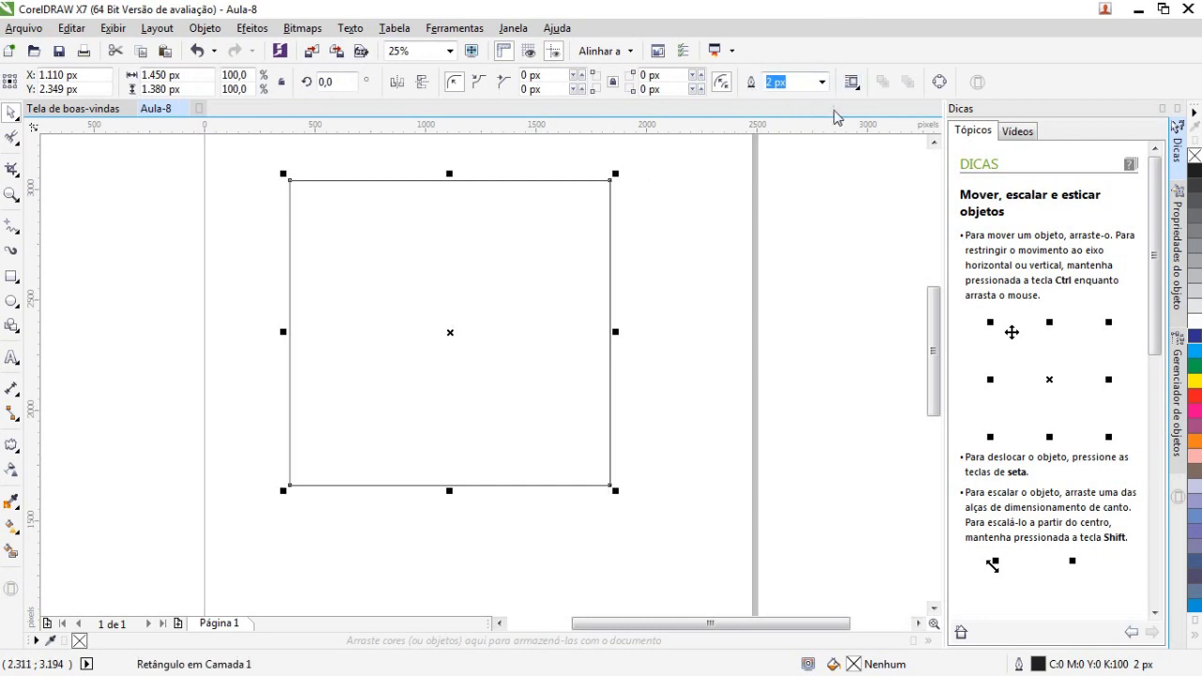
pyautogui.click(822, 83)
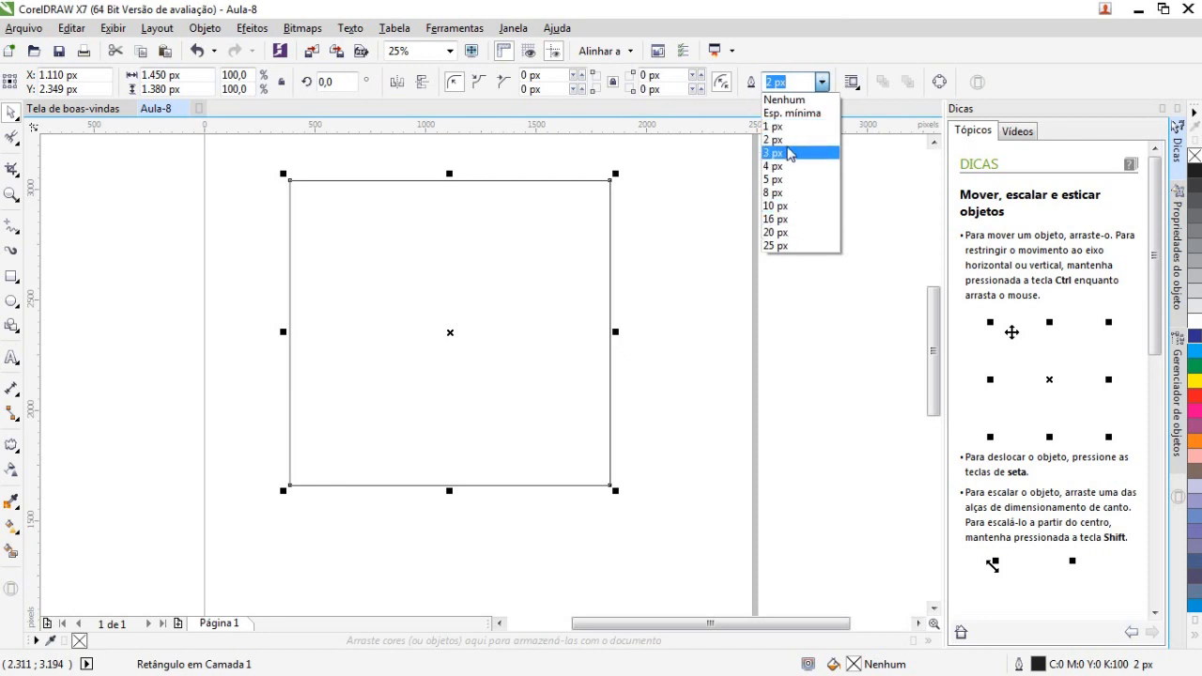
pyautogui.click(787, 142)
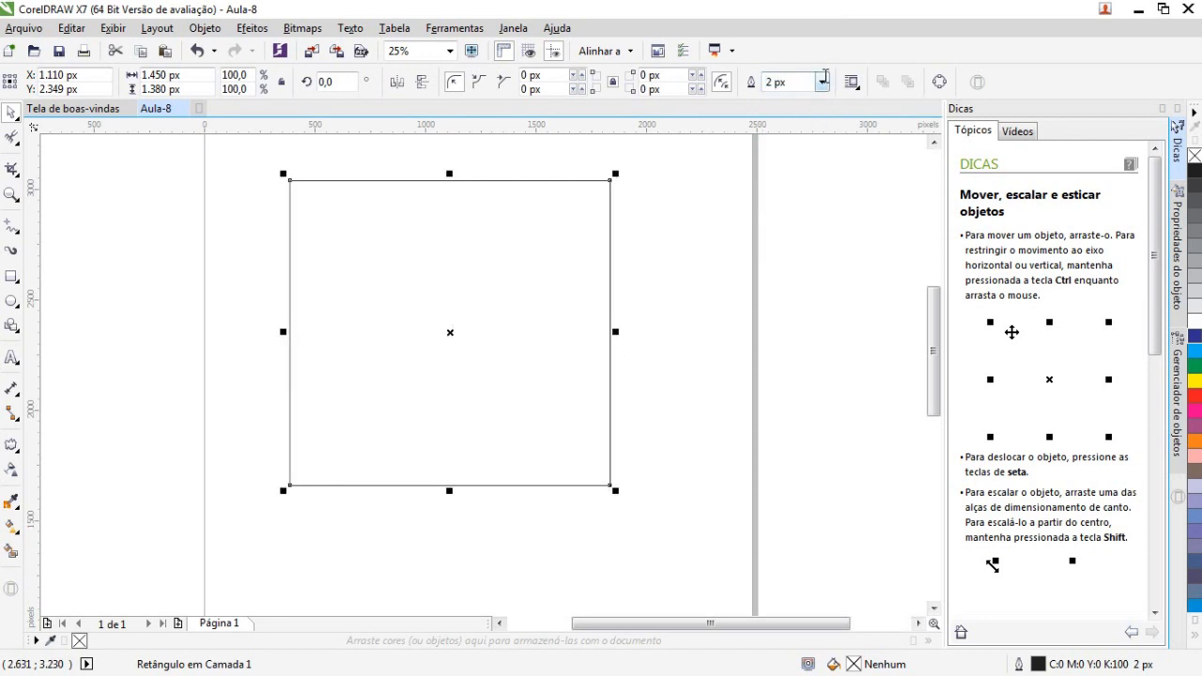
pyautogui.click(822, 83)
pyautogui.click(775, 231)
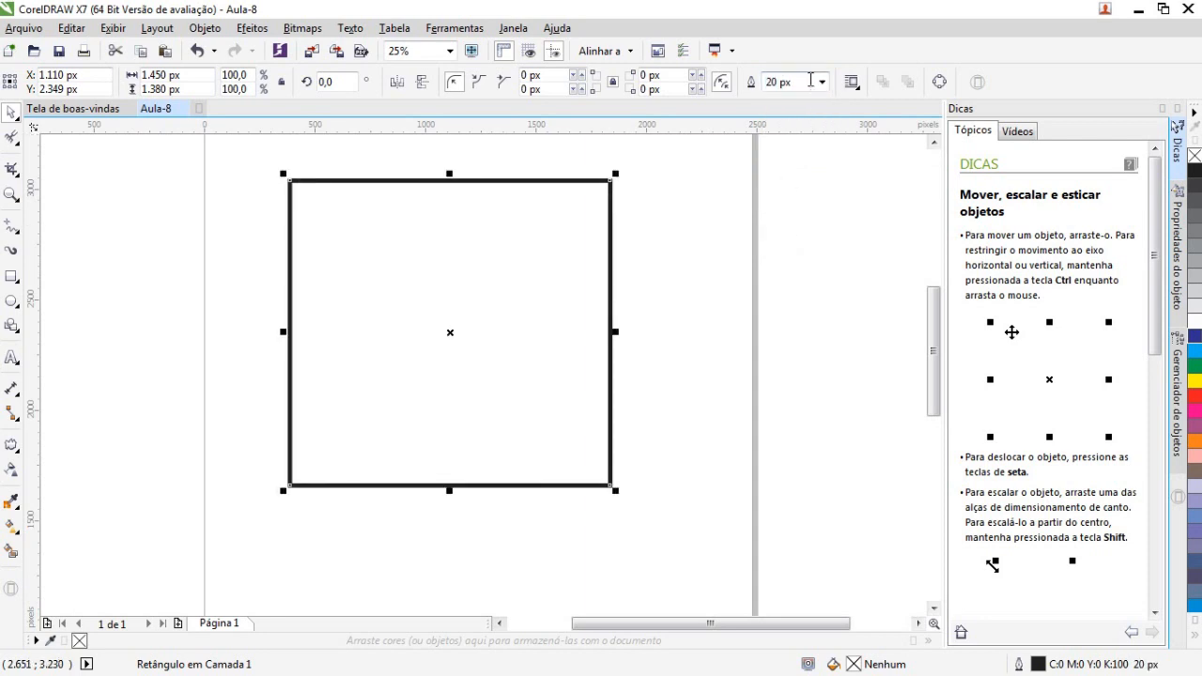
# Remove the rectangle's outline, then set its outline width back to 2 px
pyautogui.click(822, 83)
pyautogui.click(787, 99)
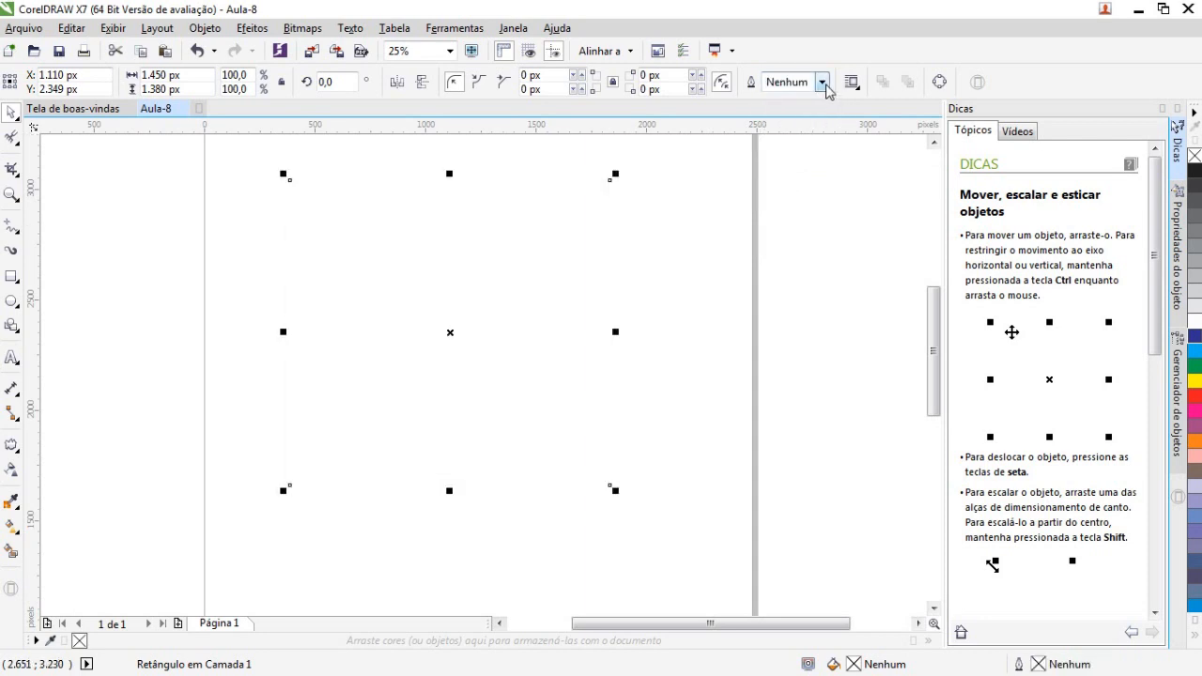
pyautogui.click(823, 83)
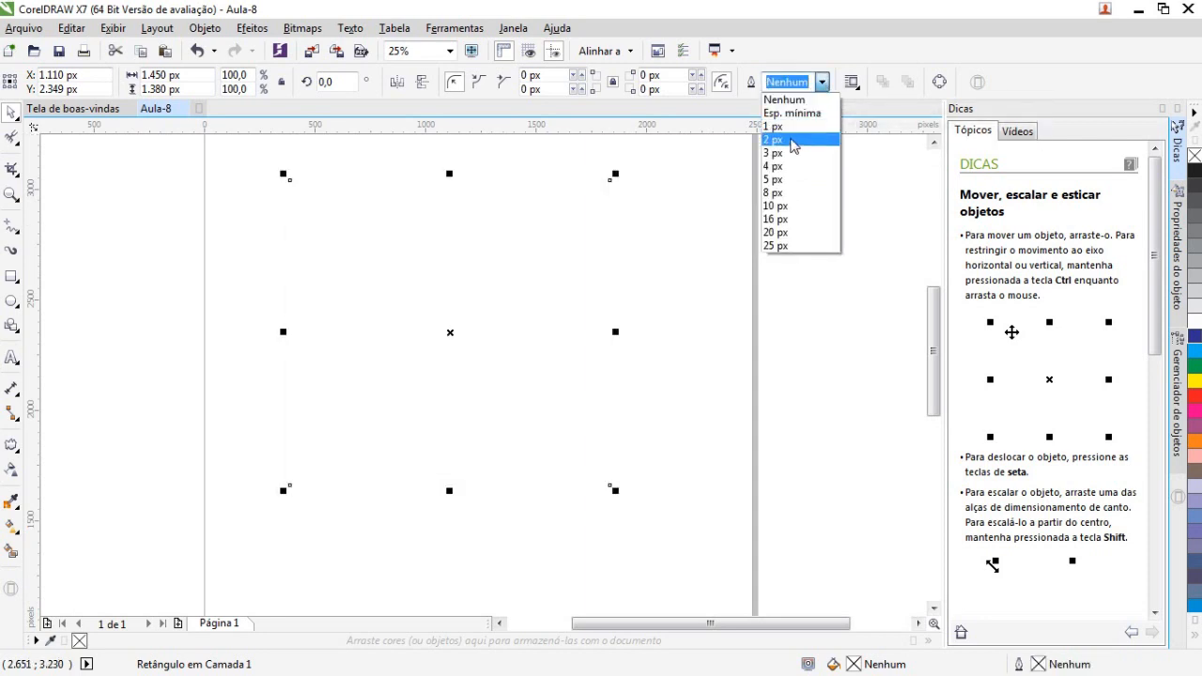
pyautogui.click(785, 140)
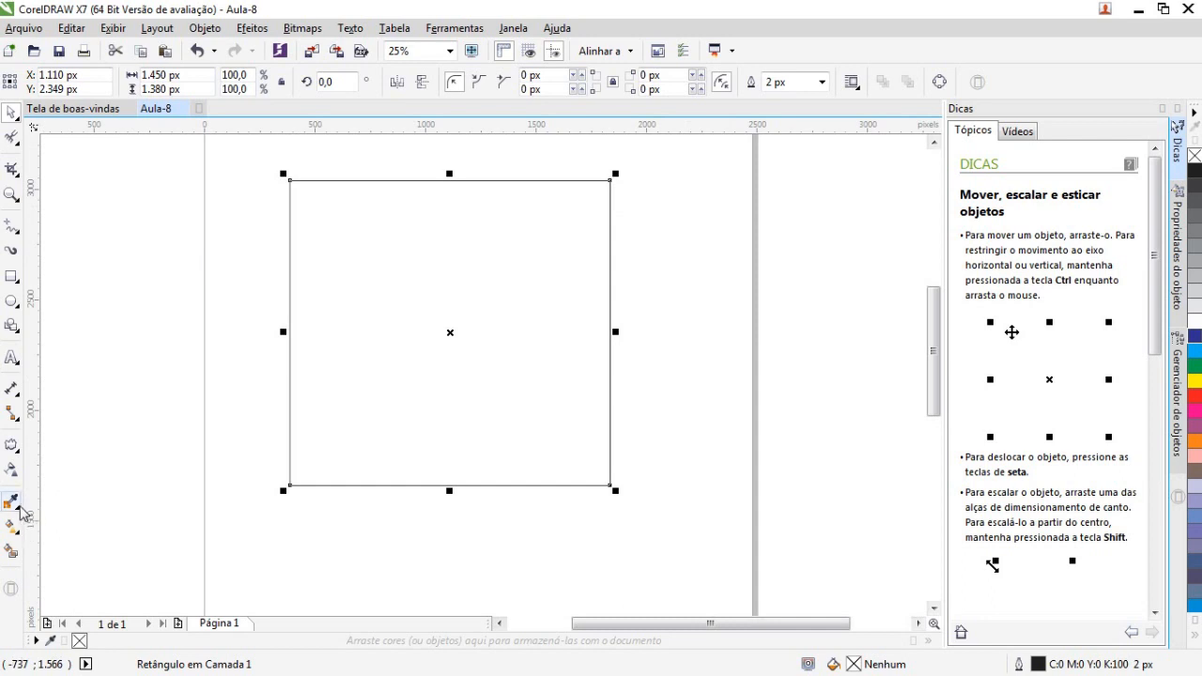
# Browse the toolbox customization list of available tools
pyautogui.click(100, 270)
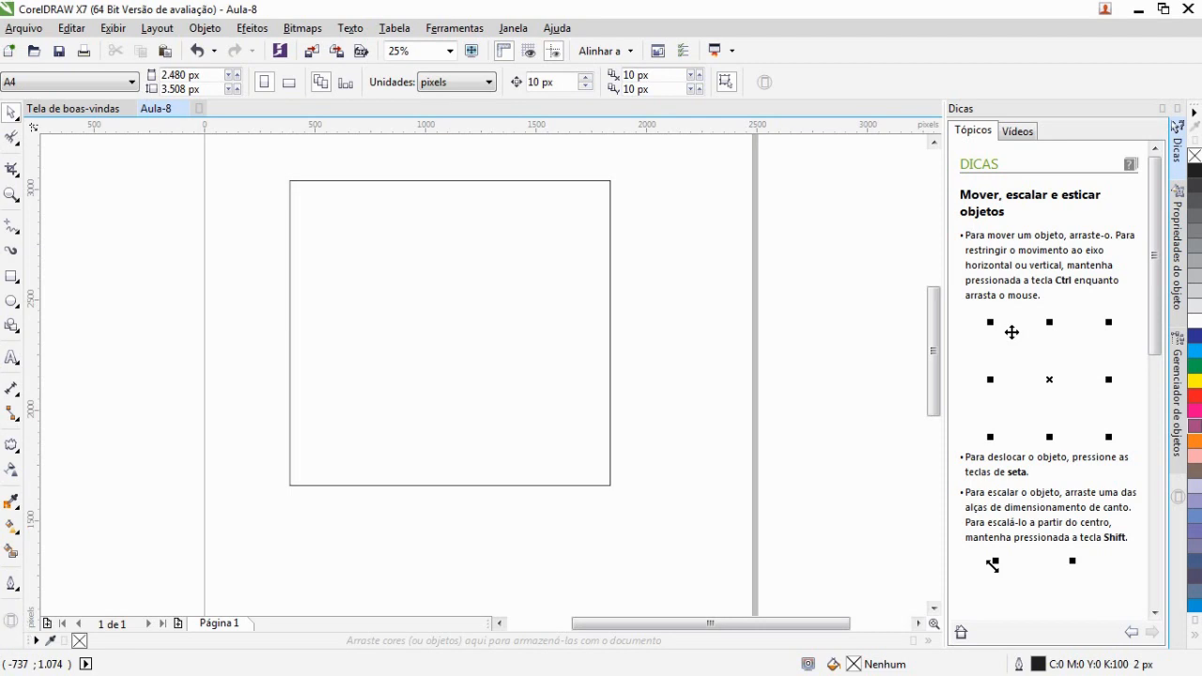
pyautogui.click(11, 622)
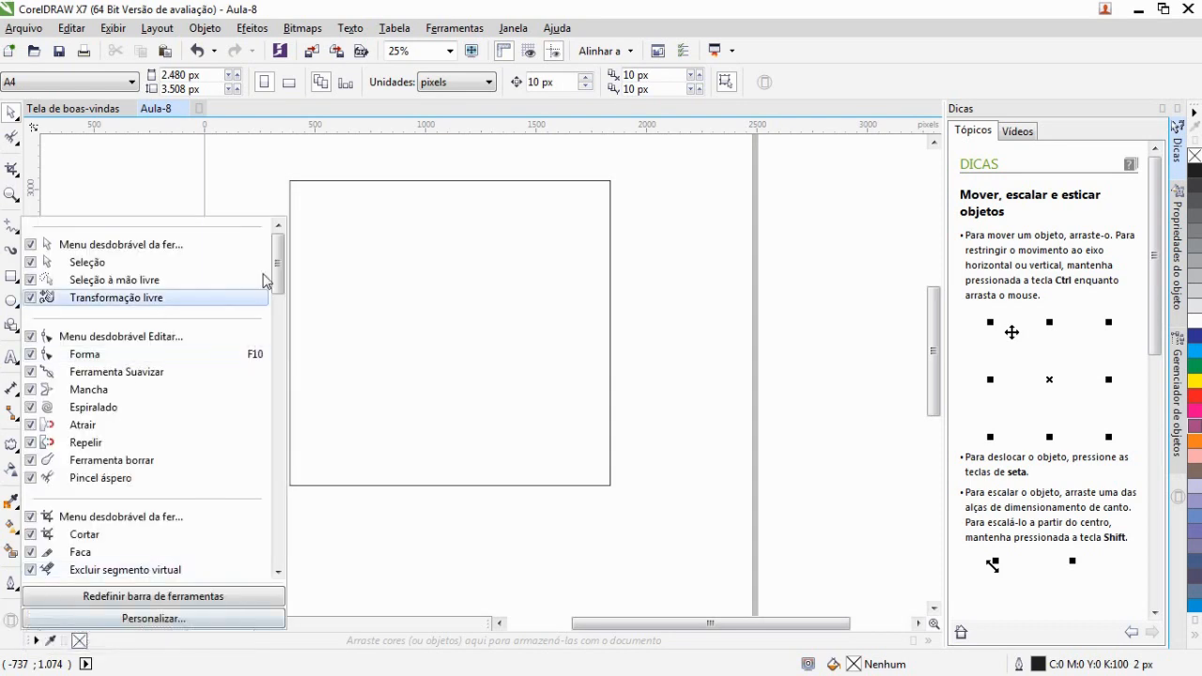
pyautogui.scroll(-2, 280, 296)
pyautogui.scroll(-6, 280, 296)
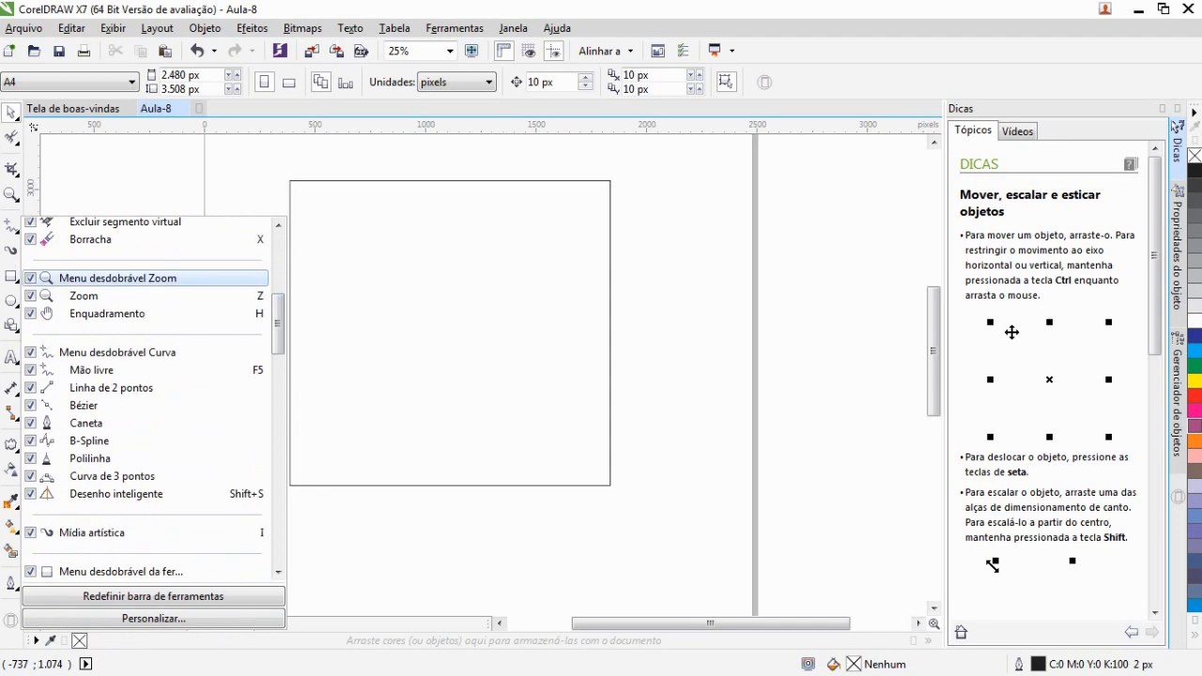
pyautogui.scroll(-7, 276, 322)
pyautogui.moveTo(272, 395); pyautogui.dragTo(273, 563)
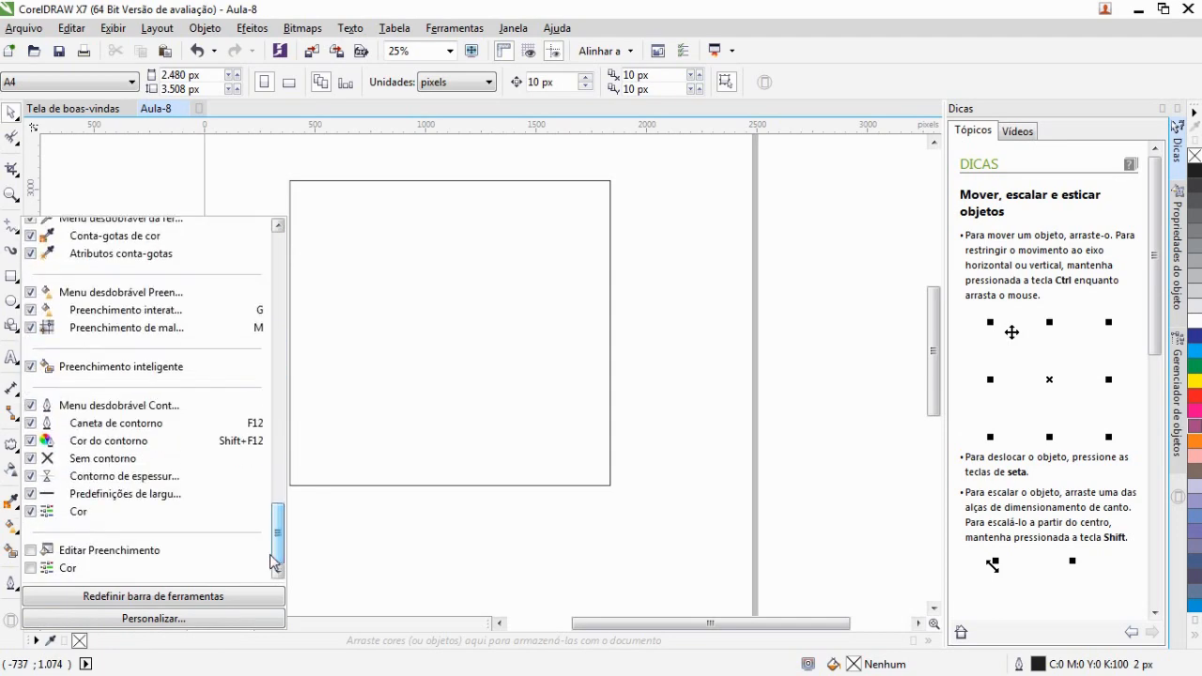
pyautogui.moveTo(66, 416)
pyautogui.mouseDown()
pyautogui.moveTo(185, 413)
pyautogui.moveTo(54, 423)
pyautogui.moveTo(145, 430)
pyautogui.moveTo(86, 426)
pyautogui.mouseUp()
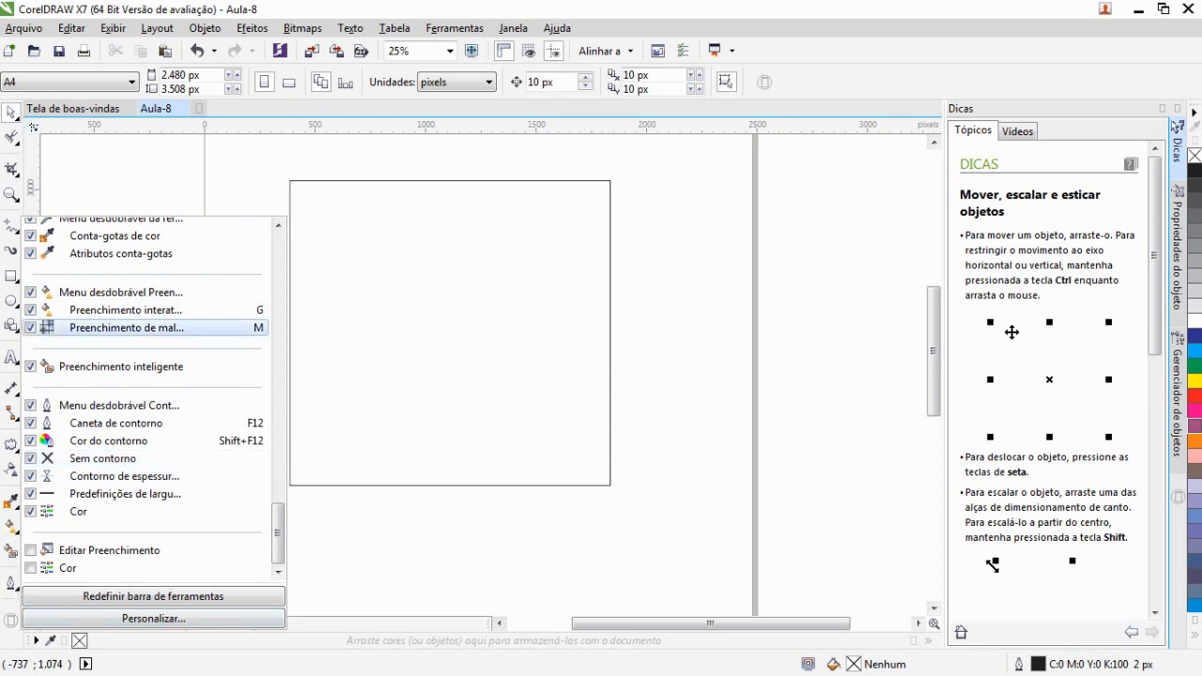
pyautogui.click(331, 530)
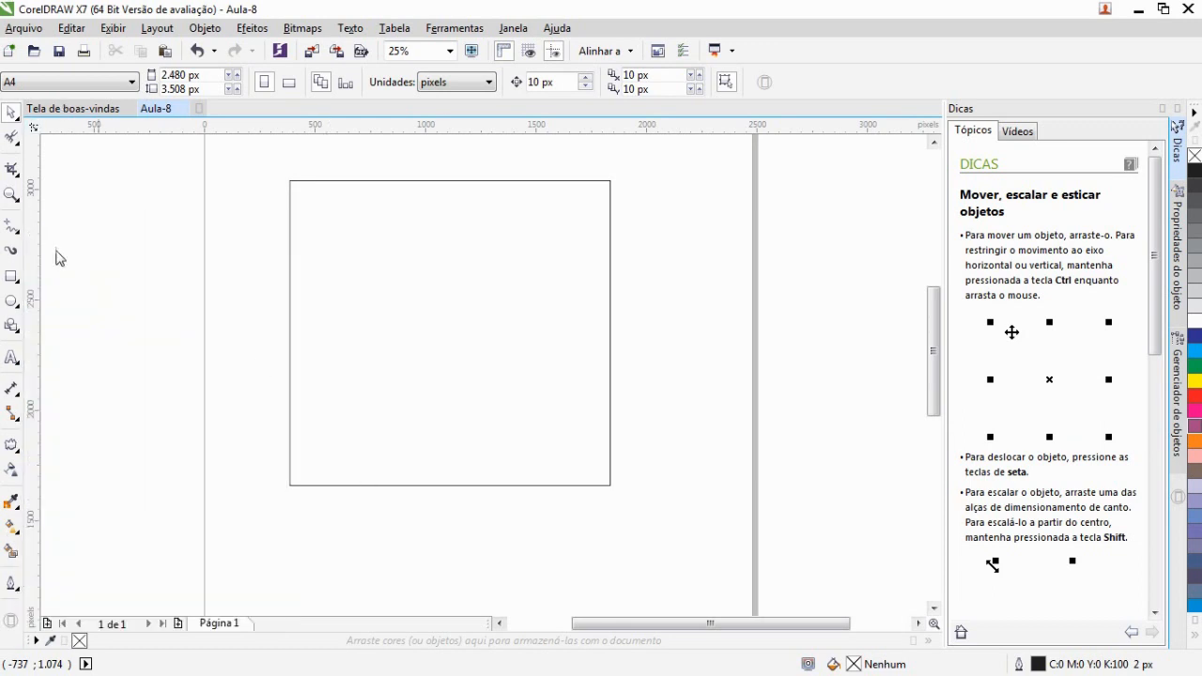
# Open the Outline Pen dialog for the rectangle, examine its style and arrow options, and cancel
pyautogui.click(334, 270)
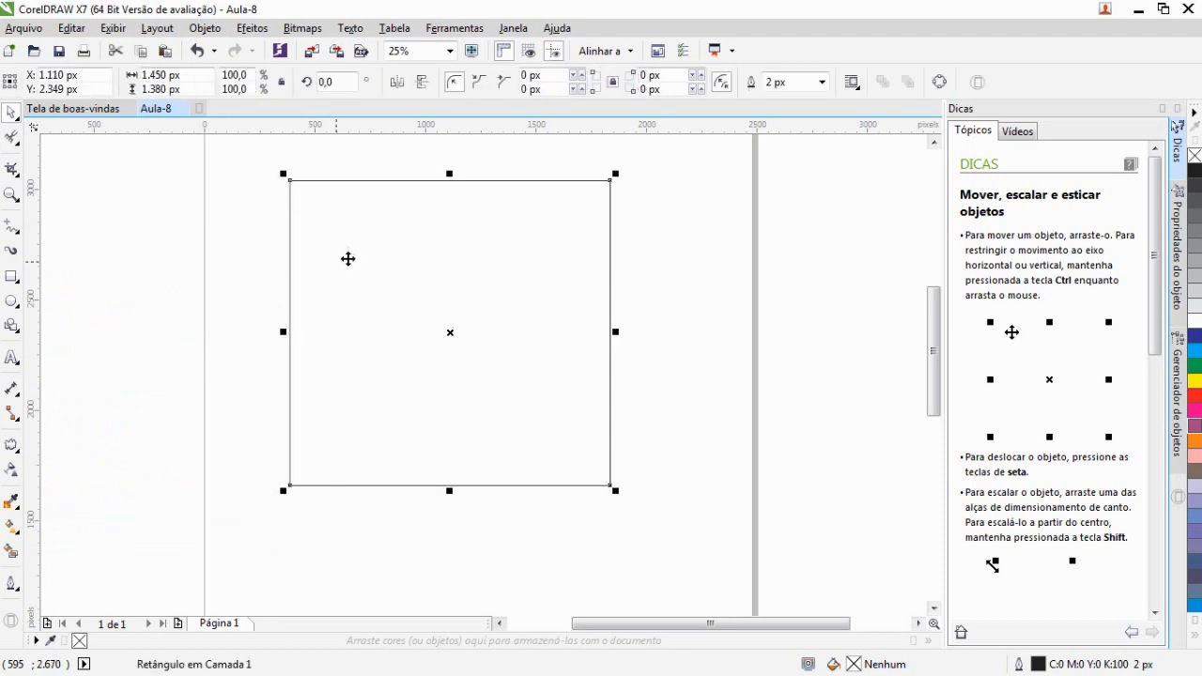
pyautogui.click(16, 592)
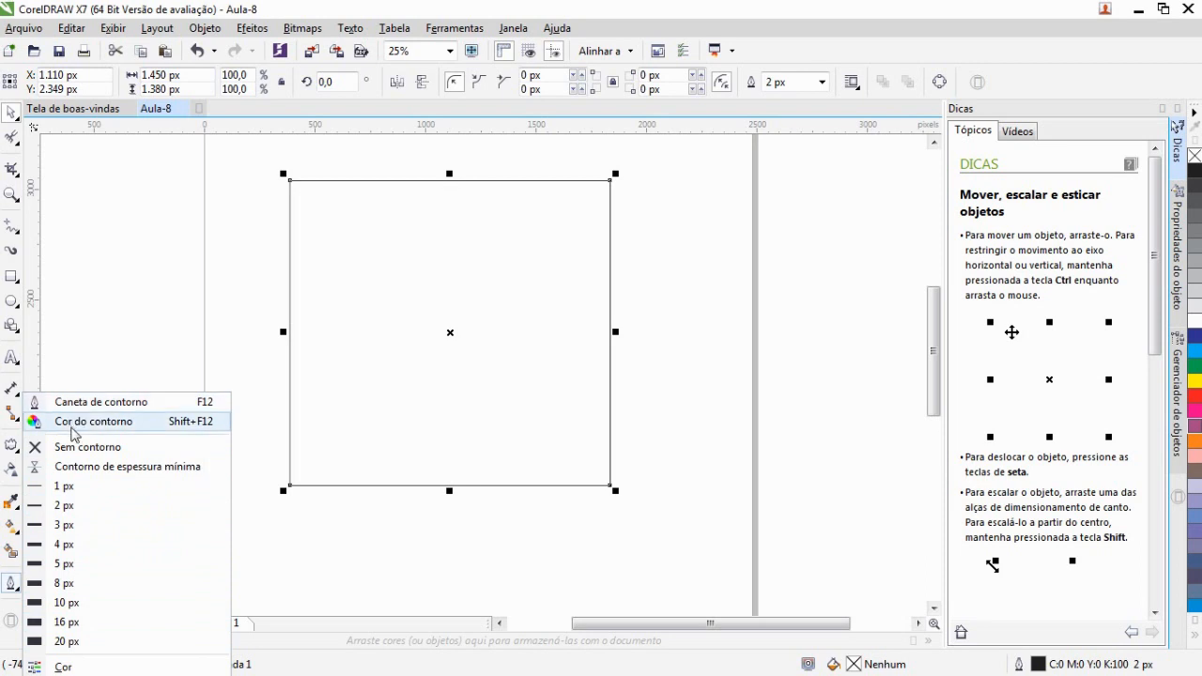
pyautogui.click(83, 402)
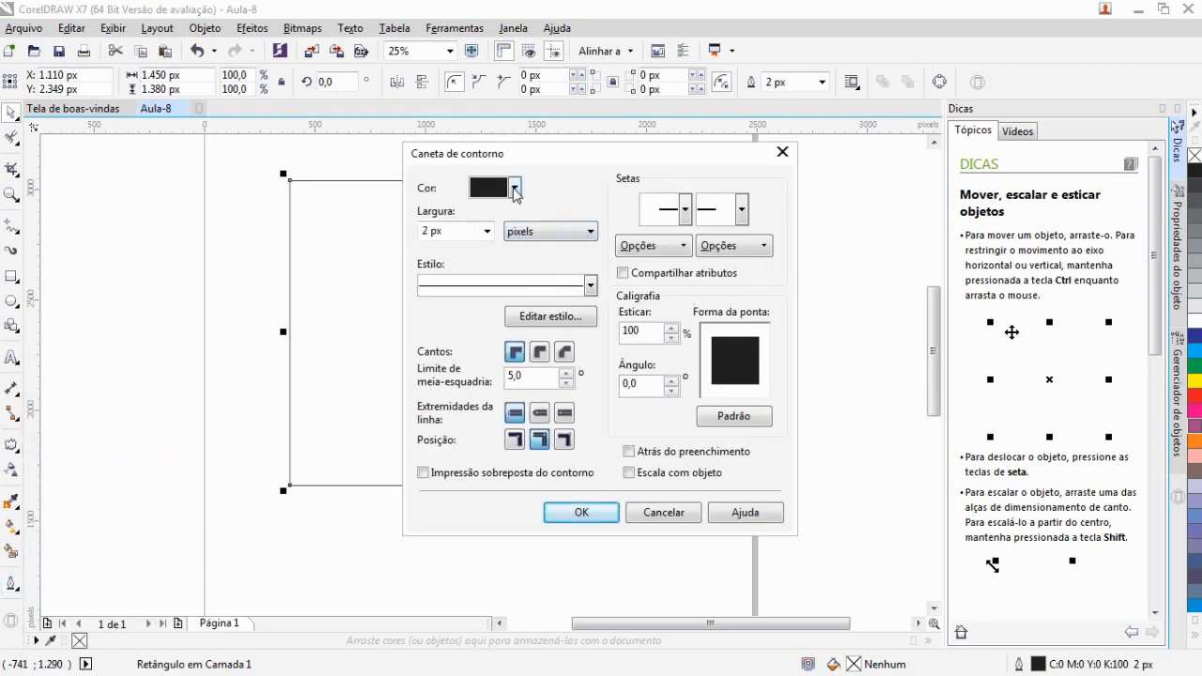
pyautogui.click(537, 286)
pyautogui.click(545, 283)
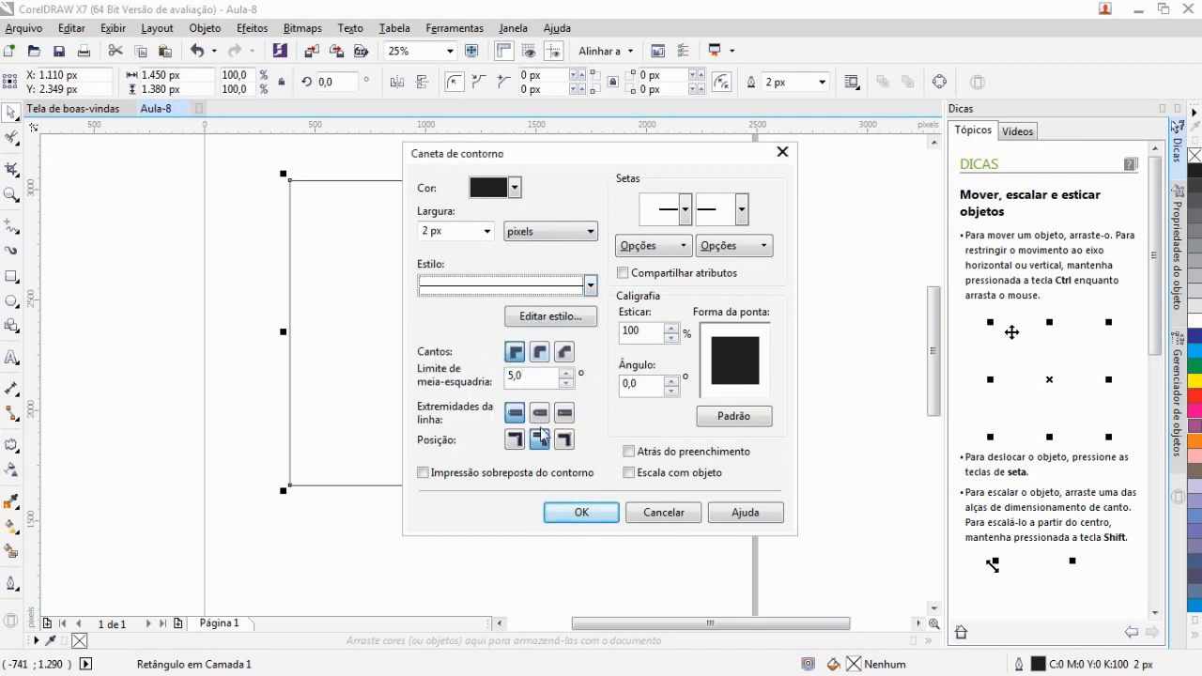
pyautogui.click(662, 227)
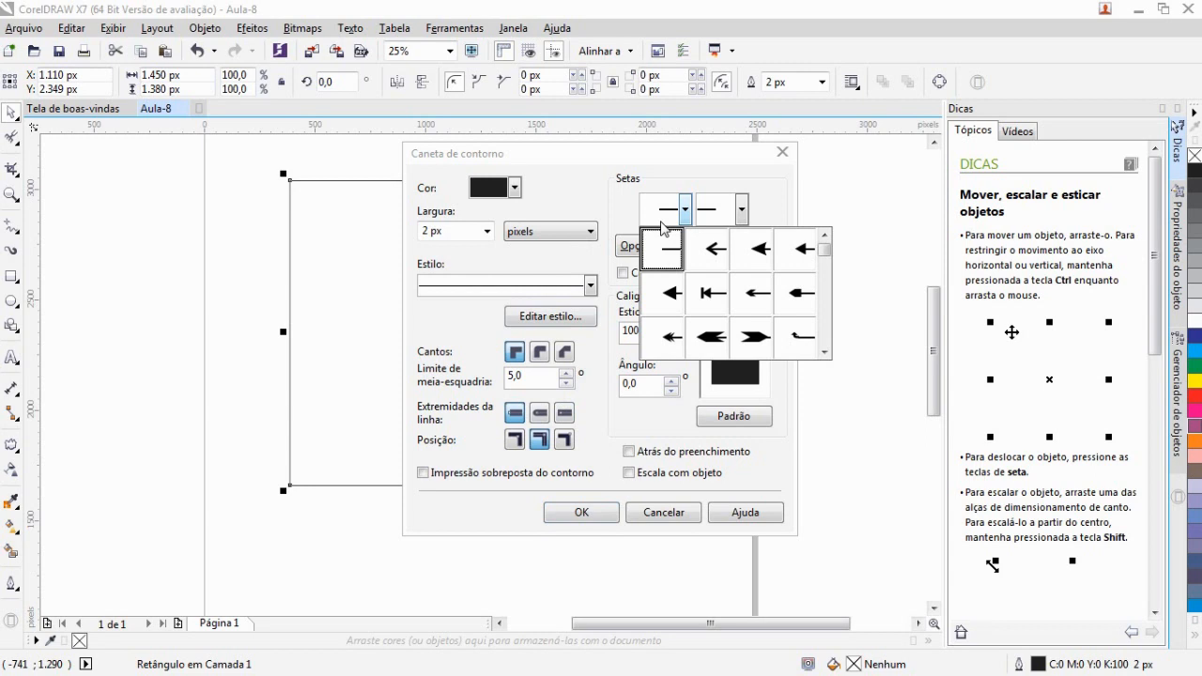
pyautogui.click(663, 227)
pyautogui.click(662, 513)
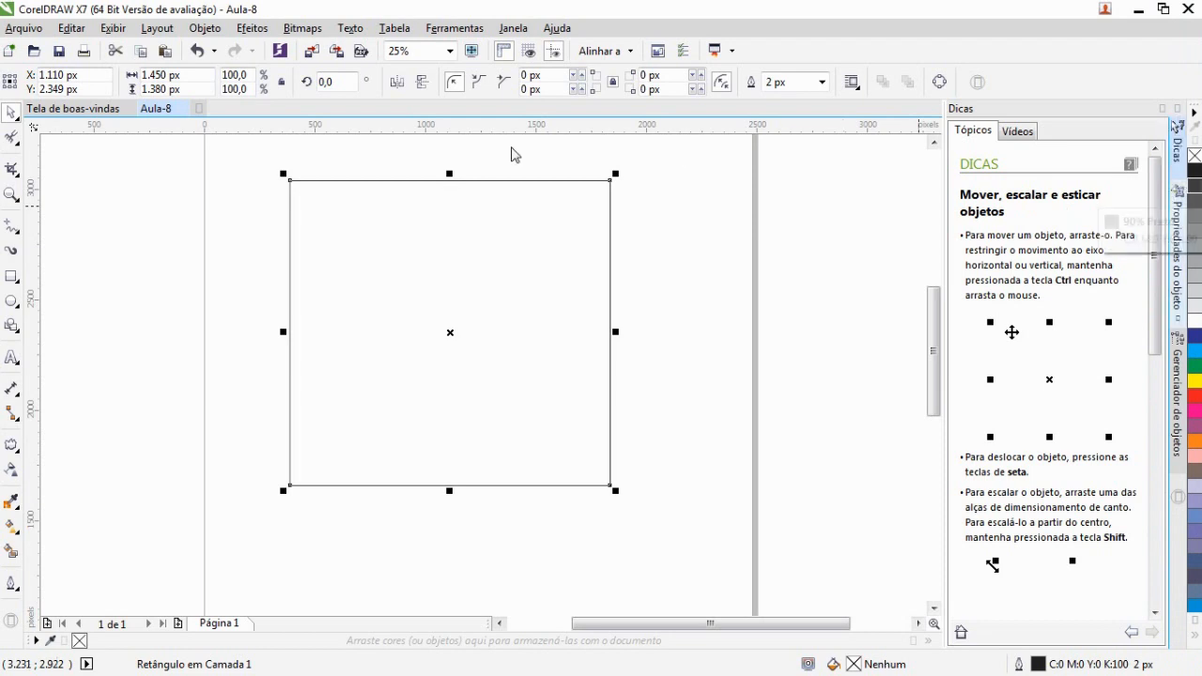
# Set the rectangle's outline width to 20 px and its outline colour to red
pyautogui.click(822, 83)
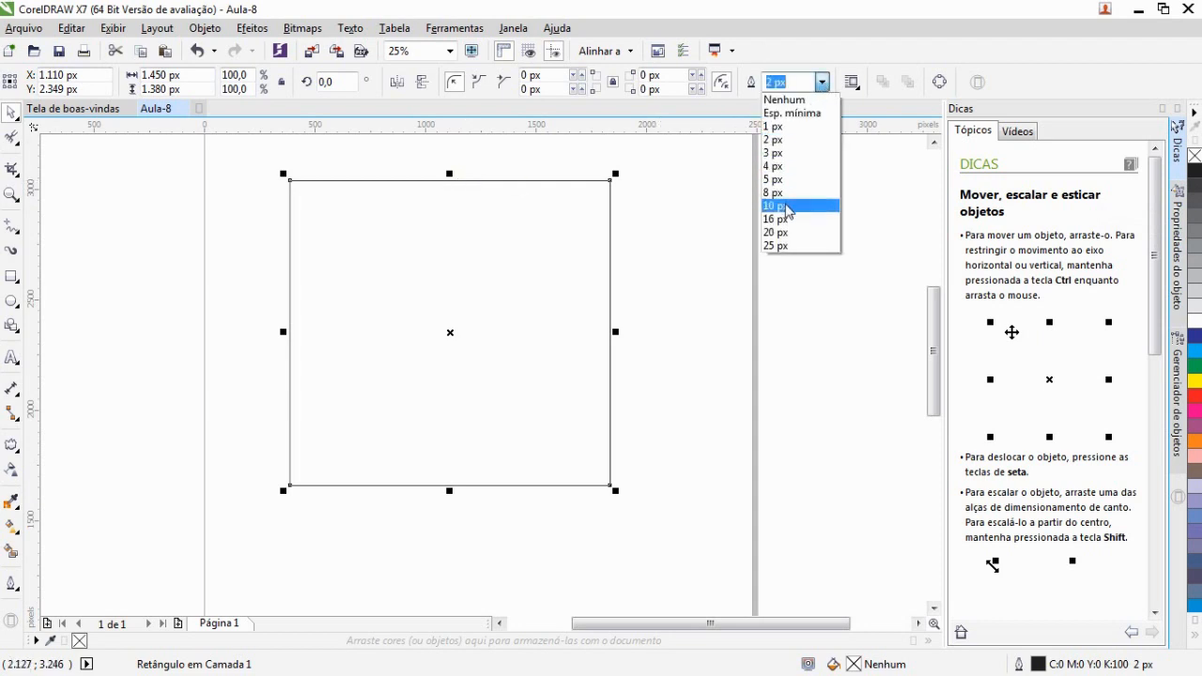
pyautogui.click(787, 231)
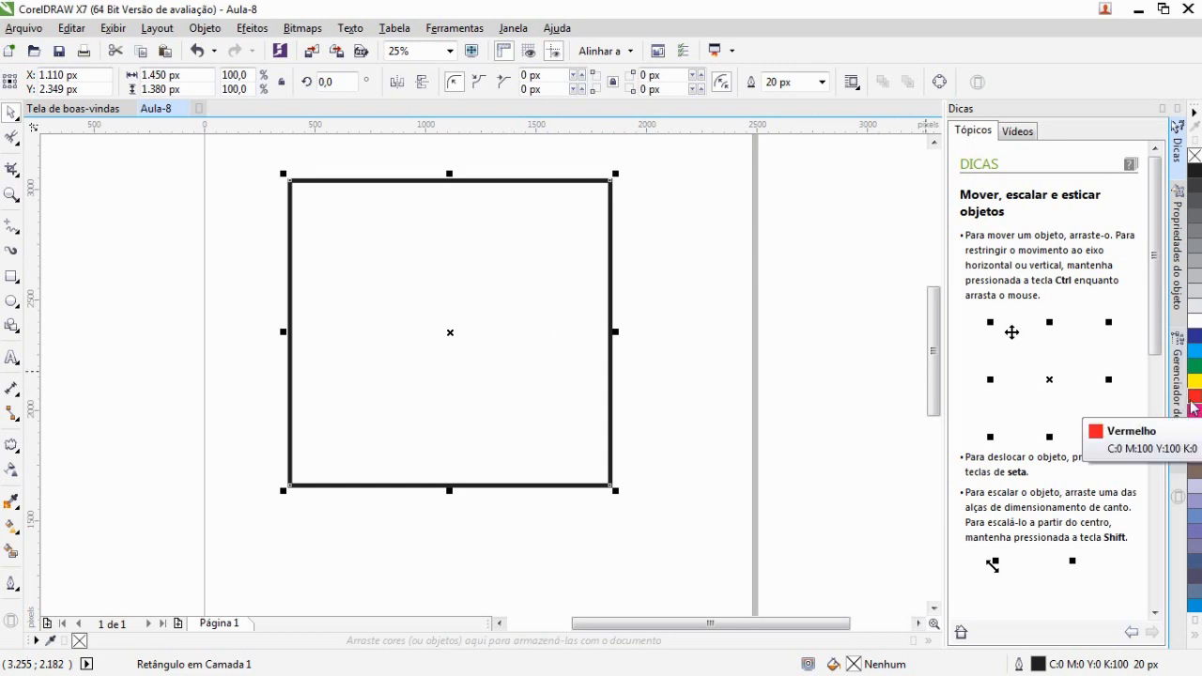
pyautogui.rightClick(1193, 407)
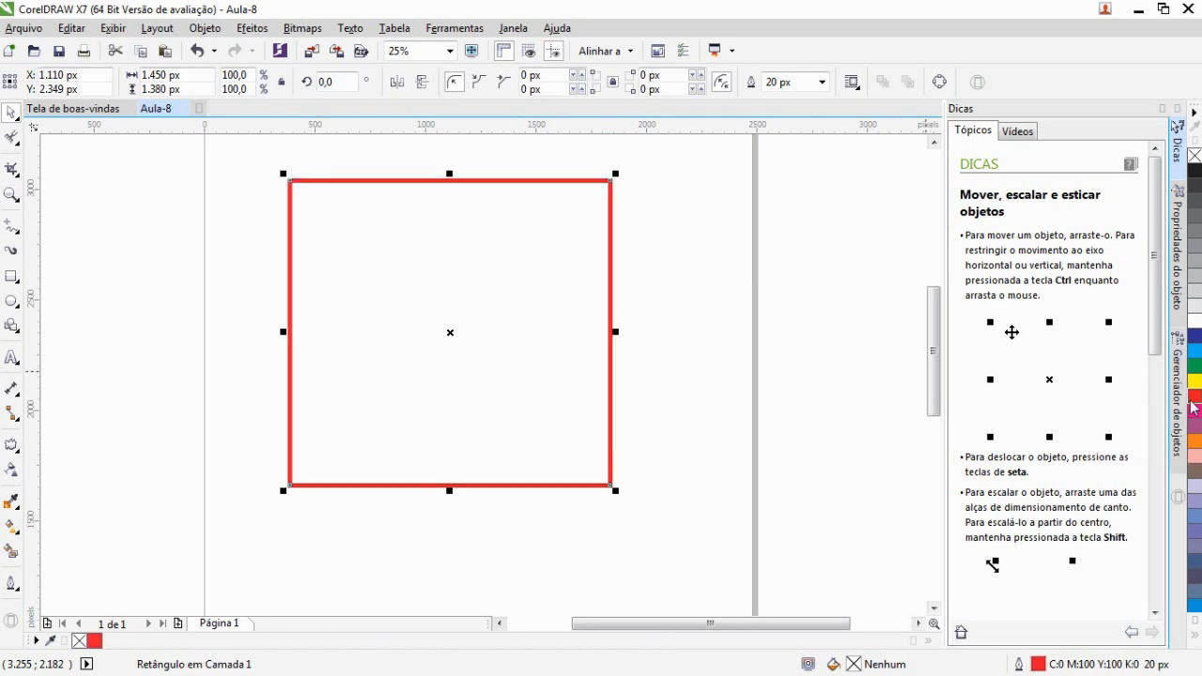
# Move the rectangle to the upper-left area of the page
pyautogui.moveTo(404, 236); pyautogui.dragTo(515, 290)
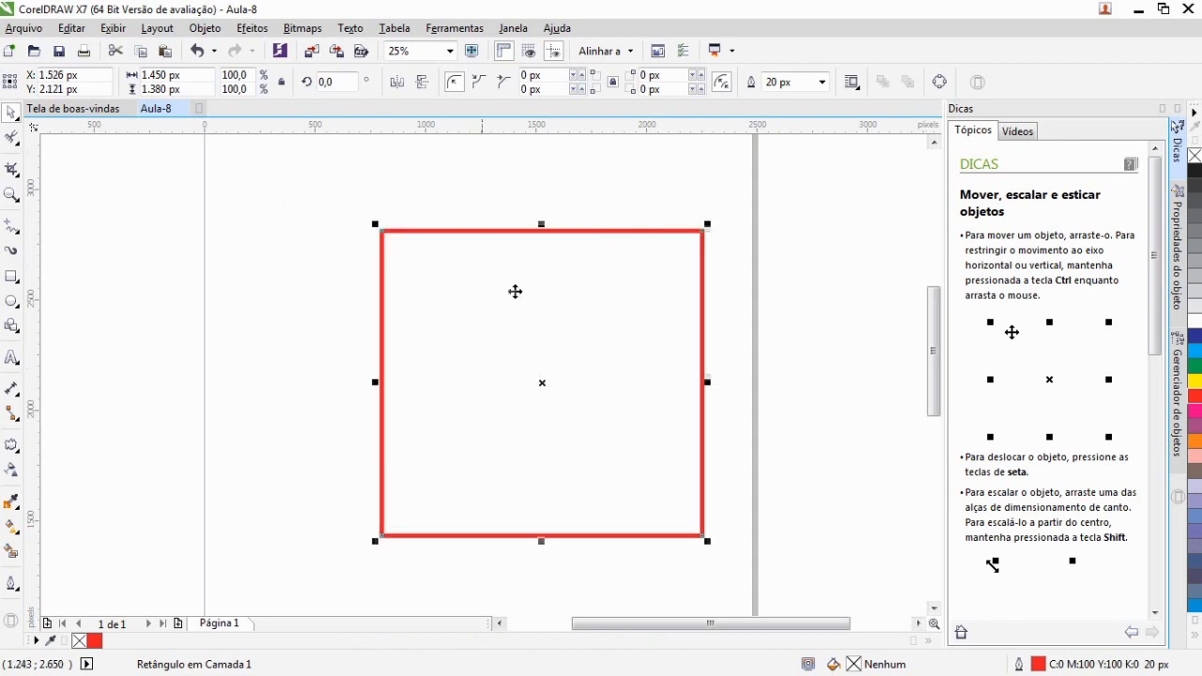
pyautogui.click(764, 390)
pyautogui.scroll(-2, 685, 404)
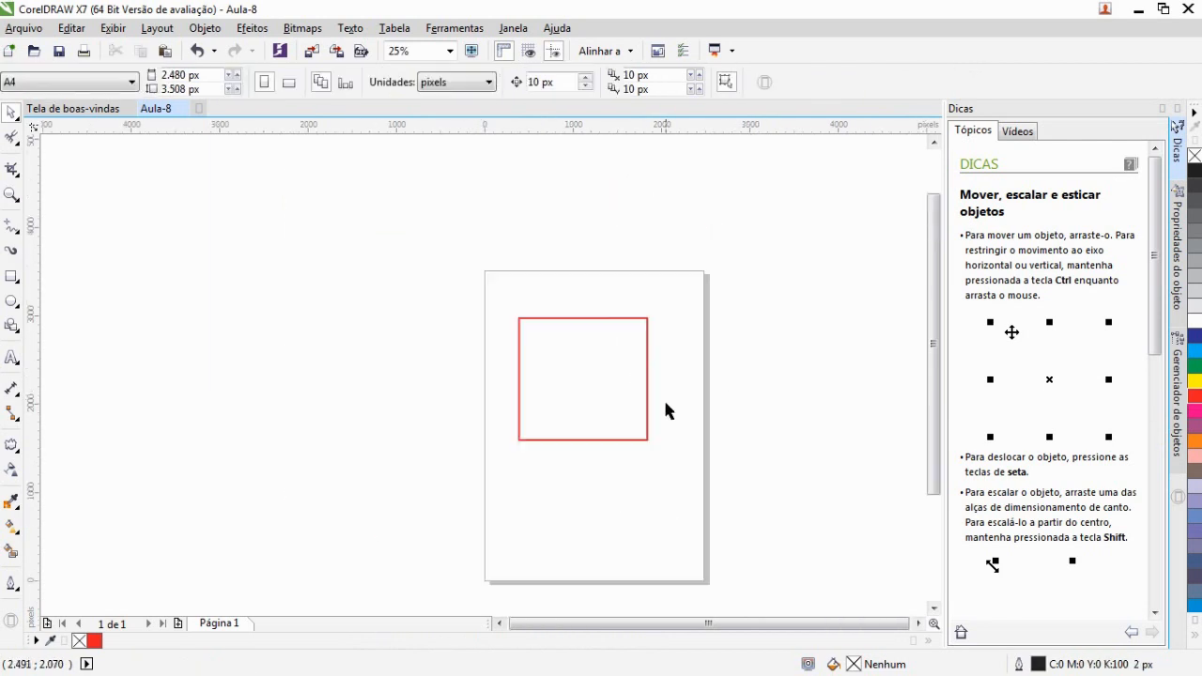
pyautogui.click(644, 416)
pyautogui.moveTo(630, 408); pyautogui.dragTo(606, 380)
pyautogui.click(734, 459)
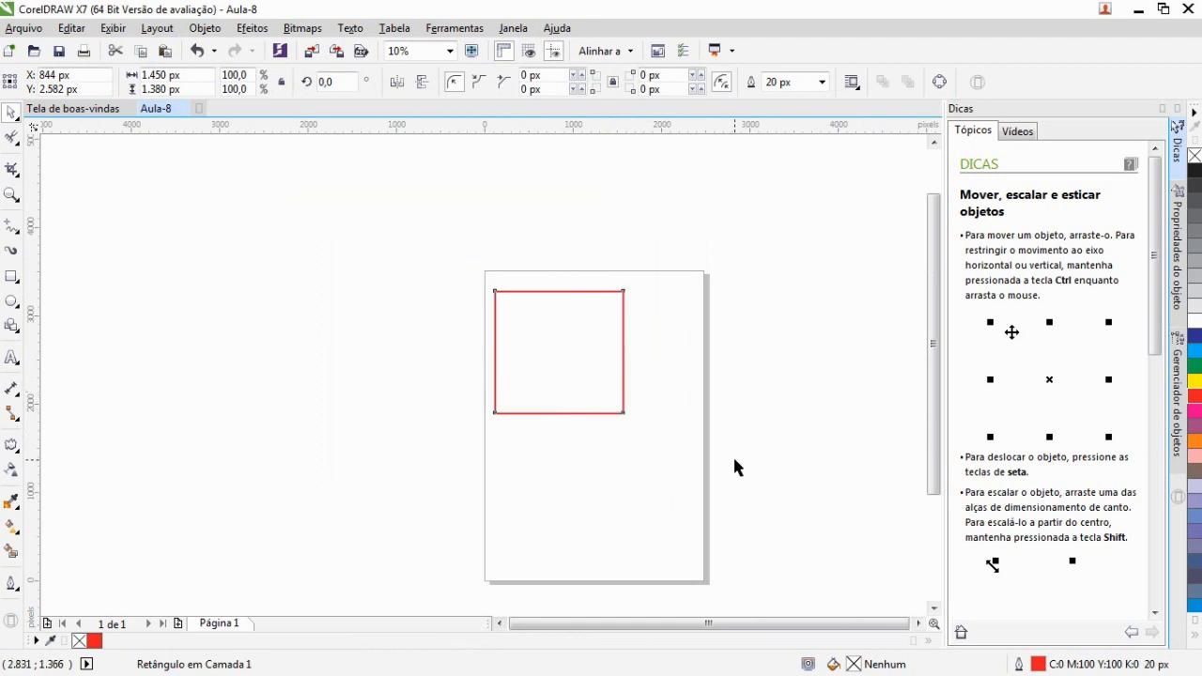
# Set the rectangle's outline colour to C25 M100 Y100 K30 in the Outline Color dialog
pyautogui.click(620, 368)
pyautogui.click(18, 589)
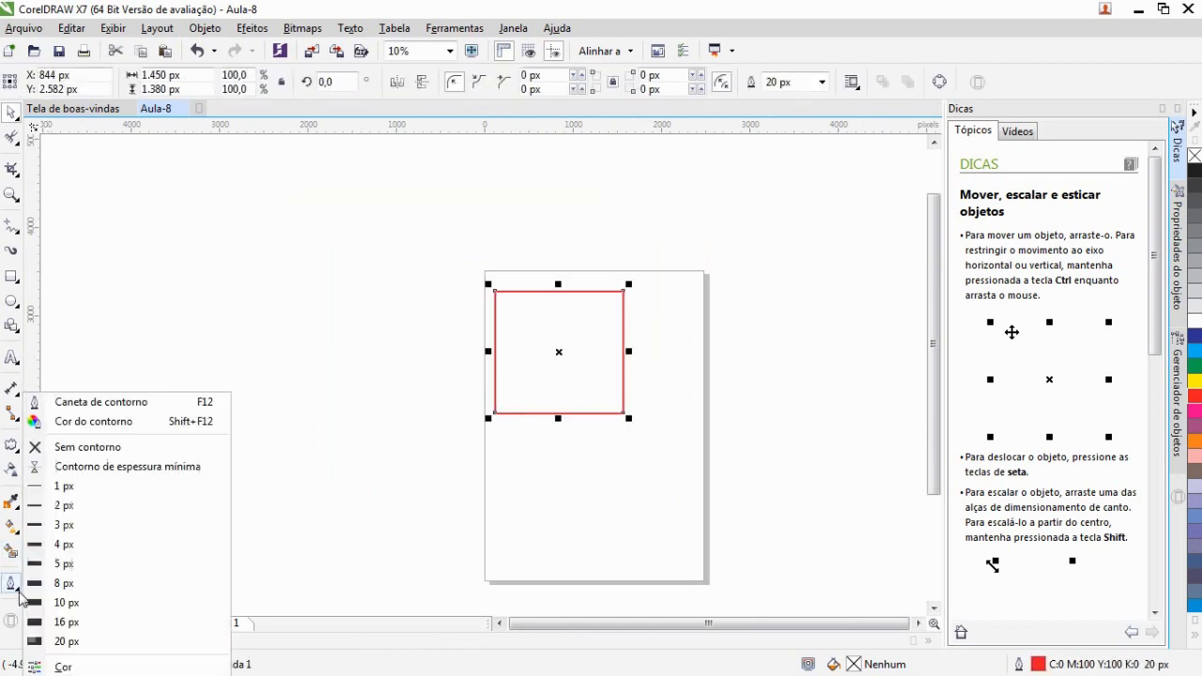
pyautogui.click(94, 422)
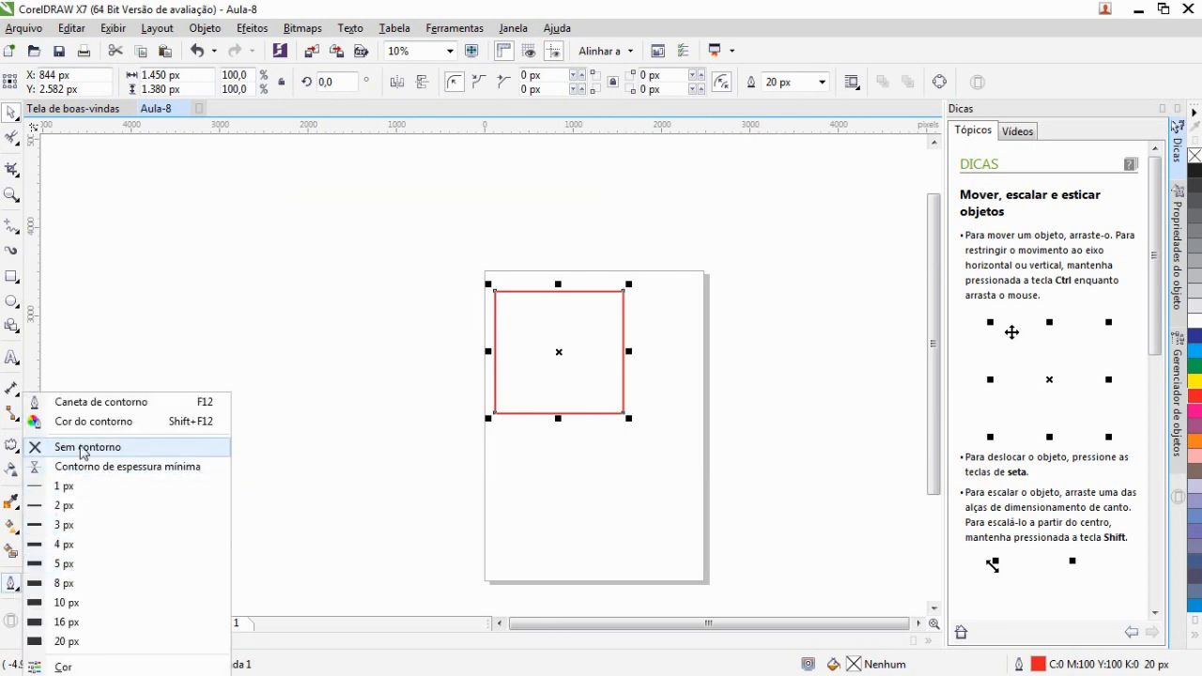
pyautogui.click(88, 422)
pyautogui.click(527, 304)
pyautogui.moveTo(528, 304); pyautogui.dragTo(561, 335)
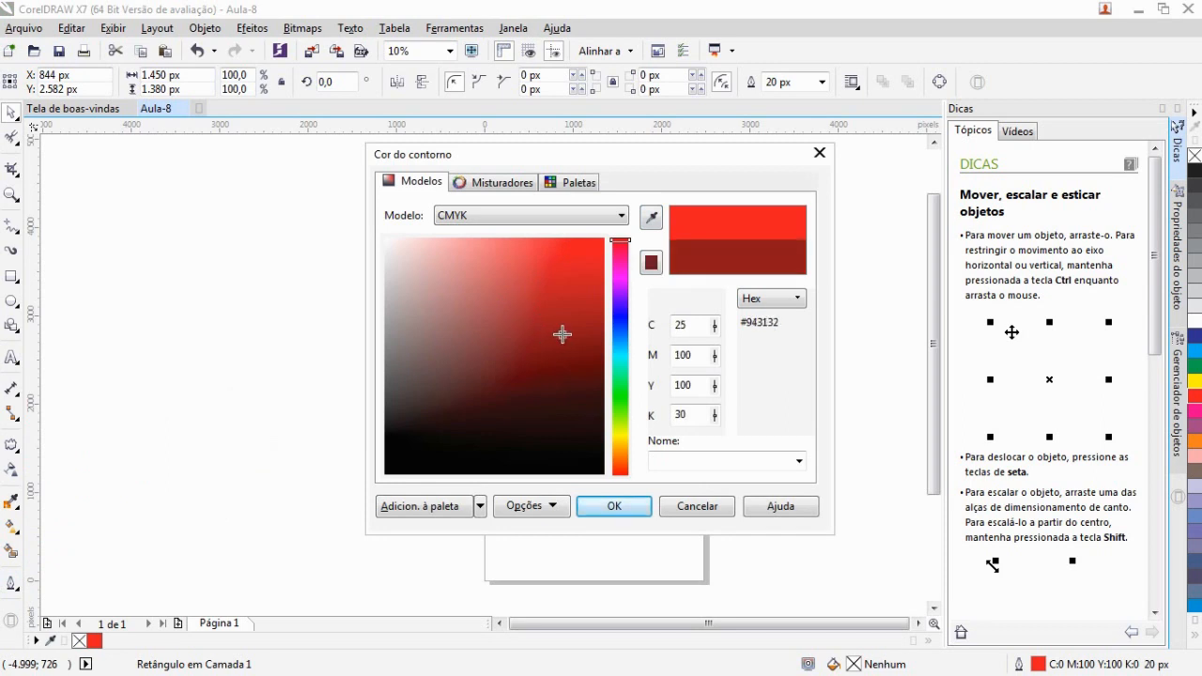
pyautogui.click(613, 505)
# Move the rectangle slightly right and down on the page
pyautogui.click(668, 511)
pyautogui.moveTo(667, 519); pyautogui.dragTo(344, 260)
pyautogui.moveTo(551, 351); pyautogui.dragTo(604, 374)
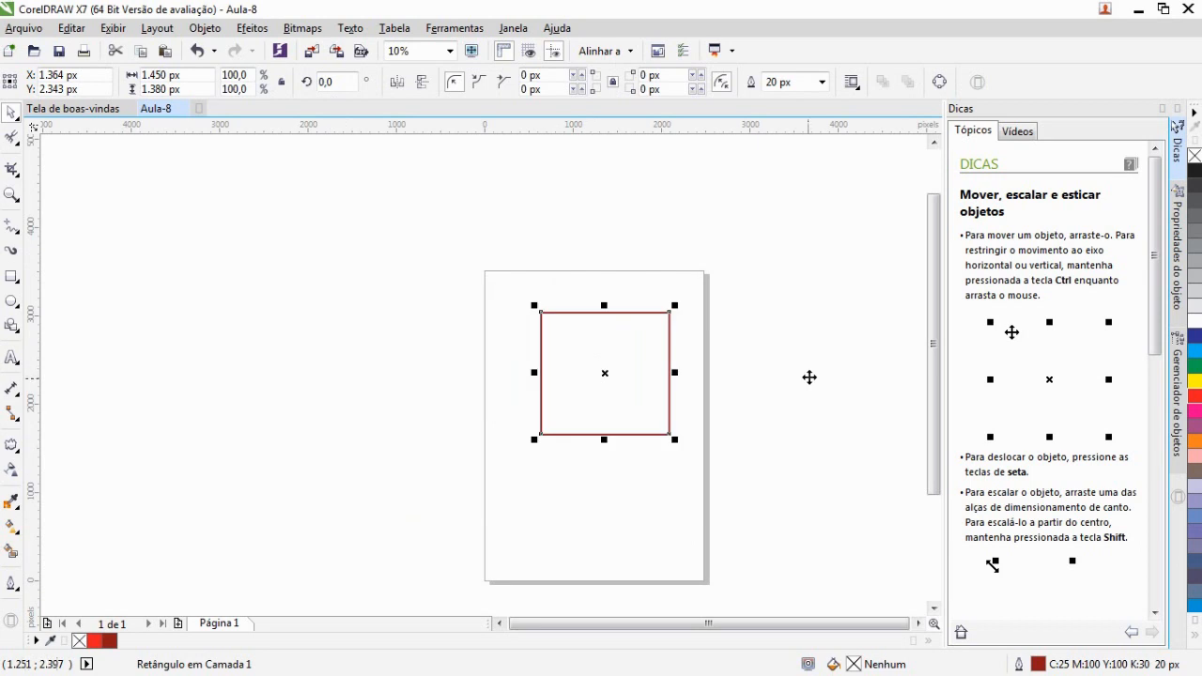
pyautogui.click(811, 306)
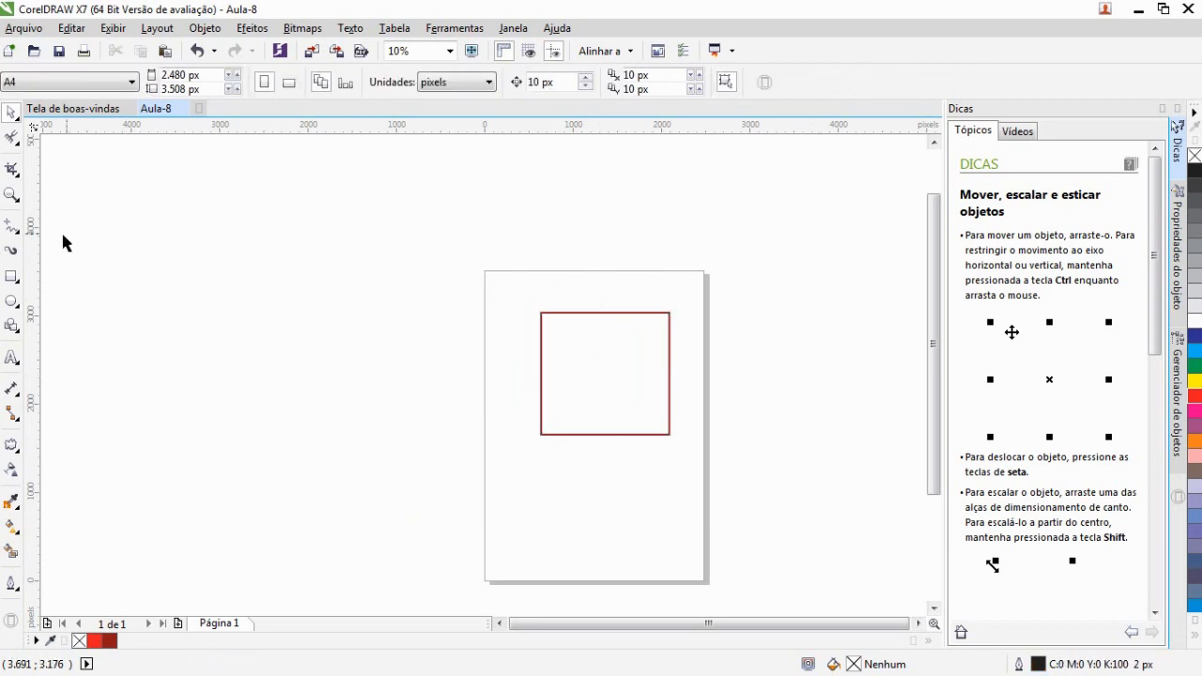
# Draw two more overlapping rectangles on the page with the Rectangle tool, the second about 870 × 1010 px
pyautogui.click(13, 276)
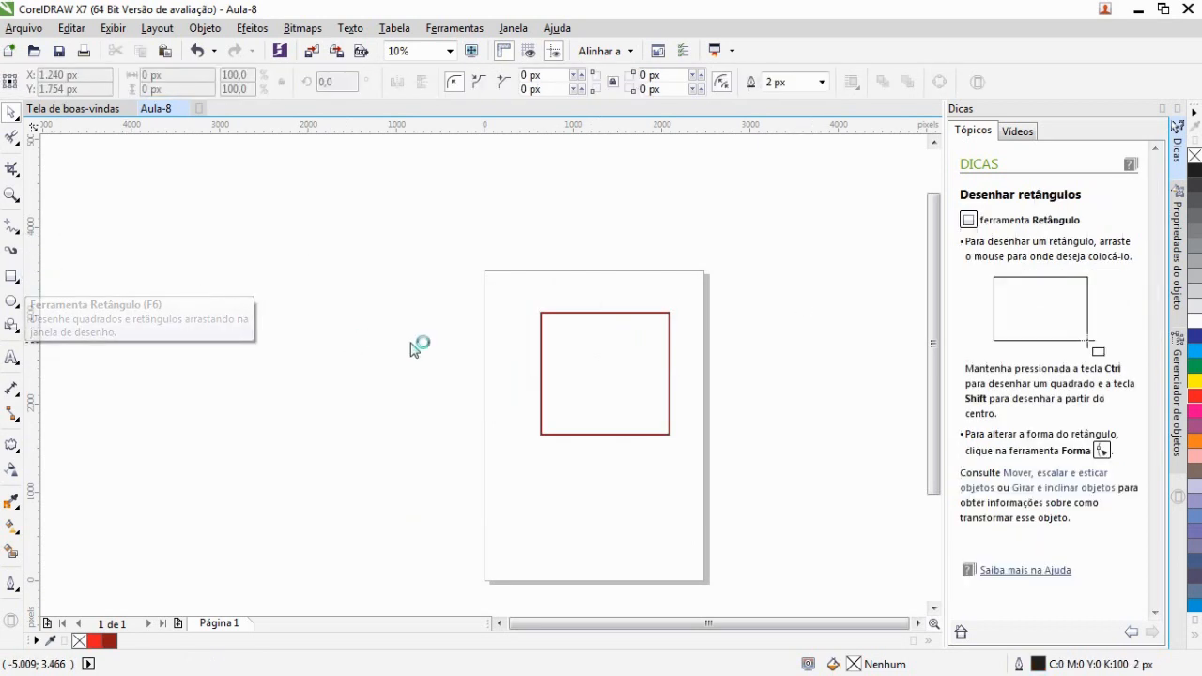
pyautogui.moveTo(586, 476); pyautogui.dragTo(504, 369)
pyautogui.moveTo(638, 502); pyautogui.dragTo(561, 413)
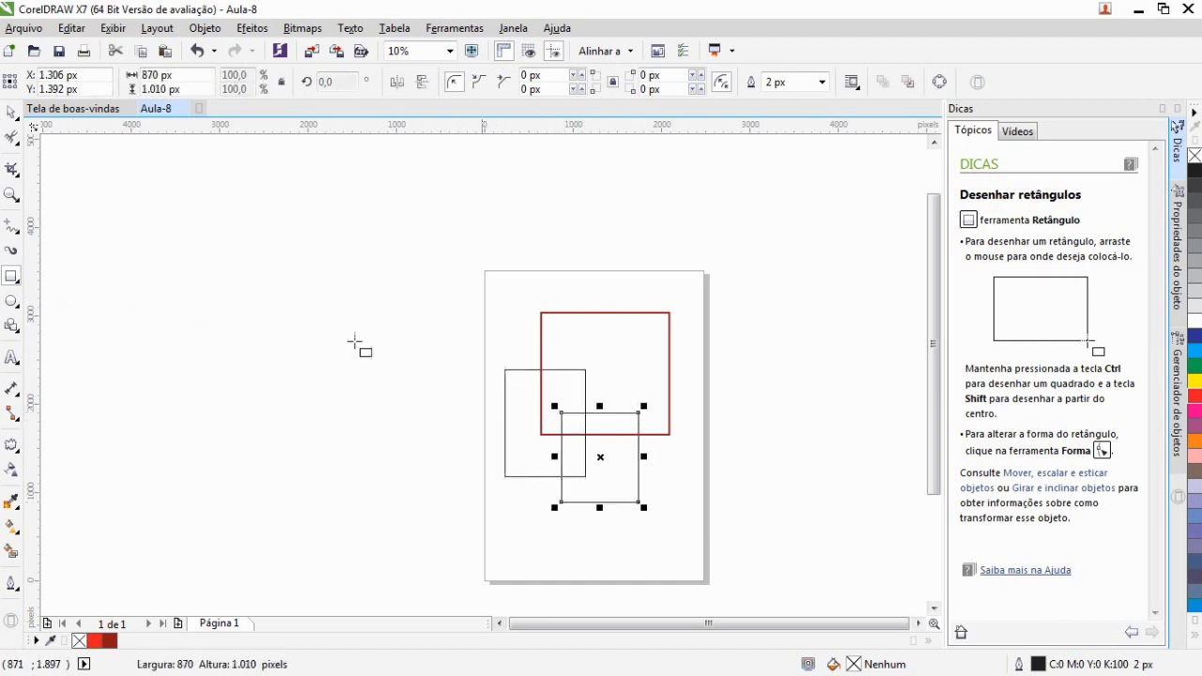
# Select all three rectangles with a marquee and move them off the page to the left
pyautogui.click(11, 112)
pyautogui.click(197, 280)
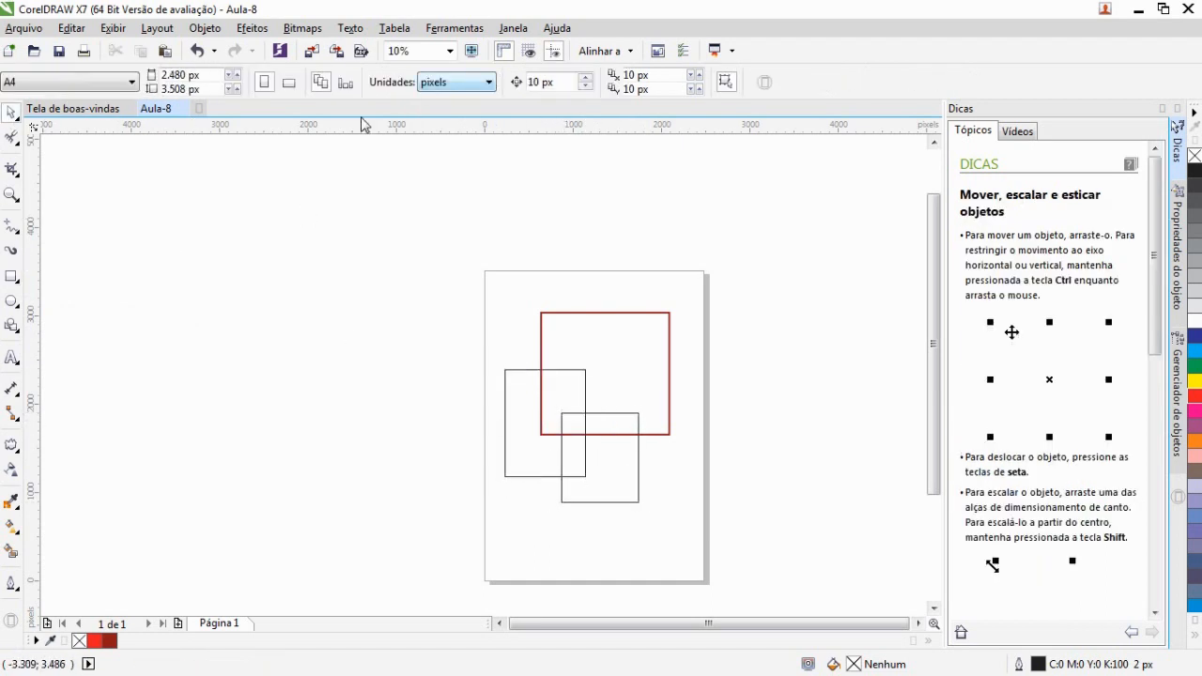
pyautogui.moveTo(704, 551)
pyautogui.mouseDown()
pyautogui.moveTo(345, 276)
pyautogui.moveTo(284, 207)
pyautogui.mouseUp()
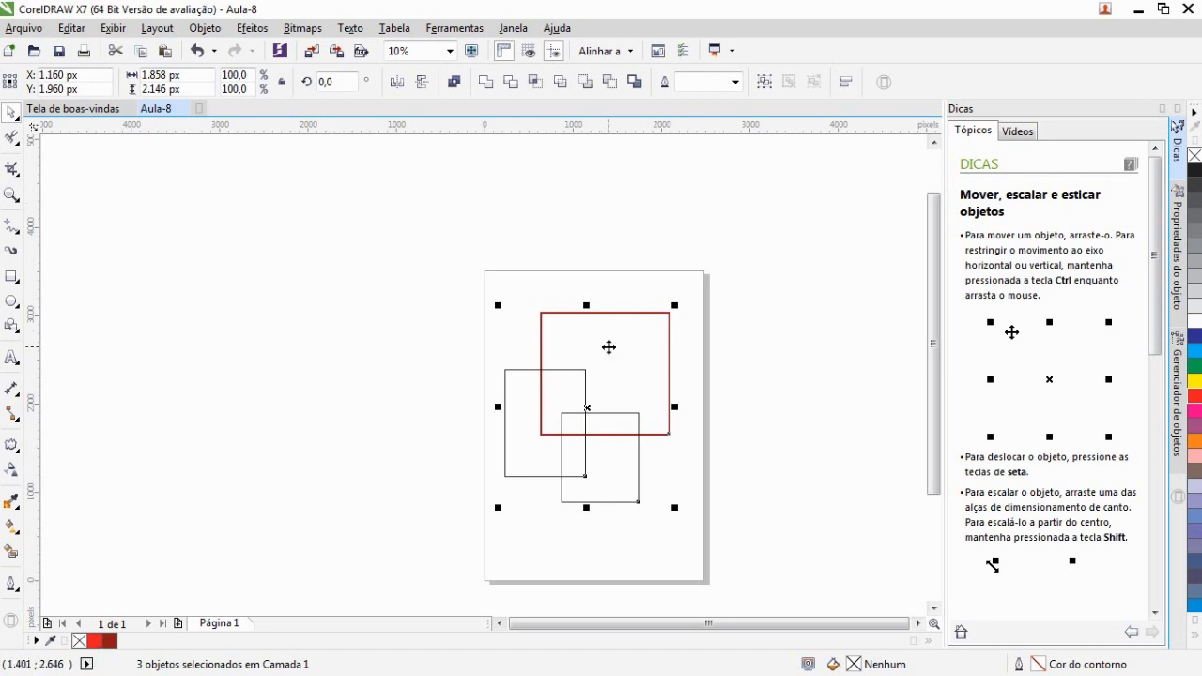
pyautogui.moveTo(608, 348); pyautogui.dragTo(309, 261)
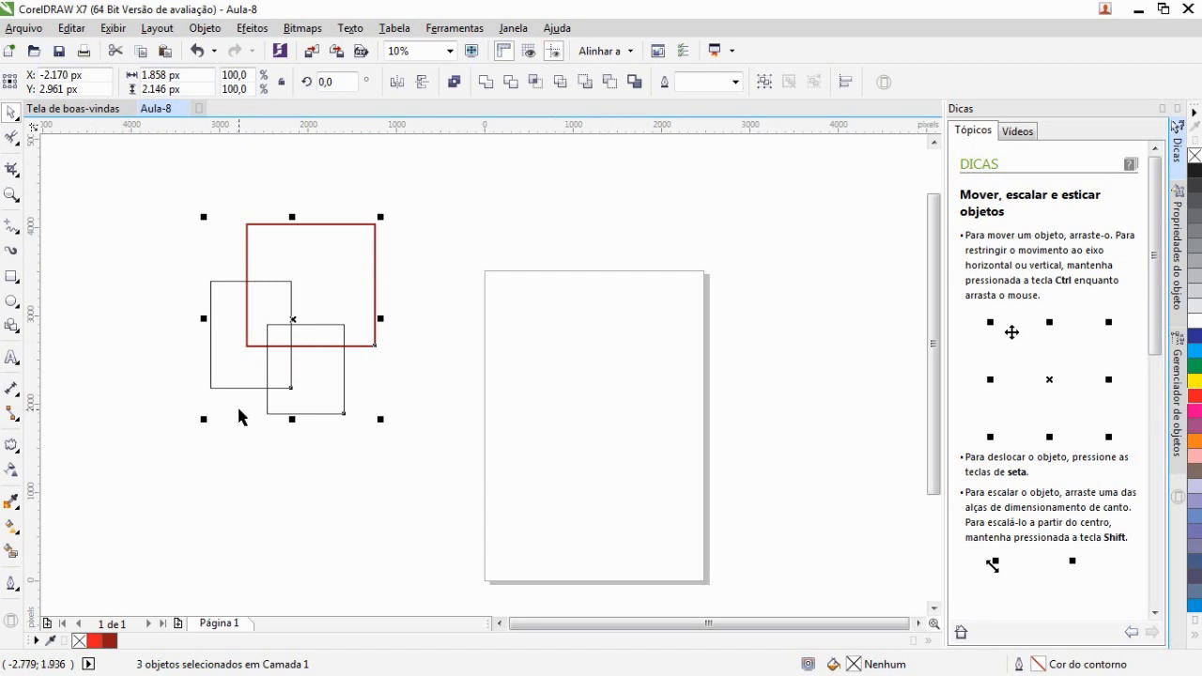
# Mirror the selection horizontally twice and then vertically twice
pyautogui.click(409, 83)
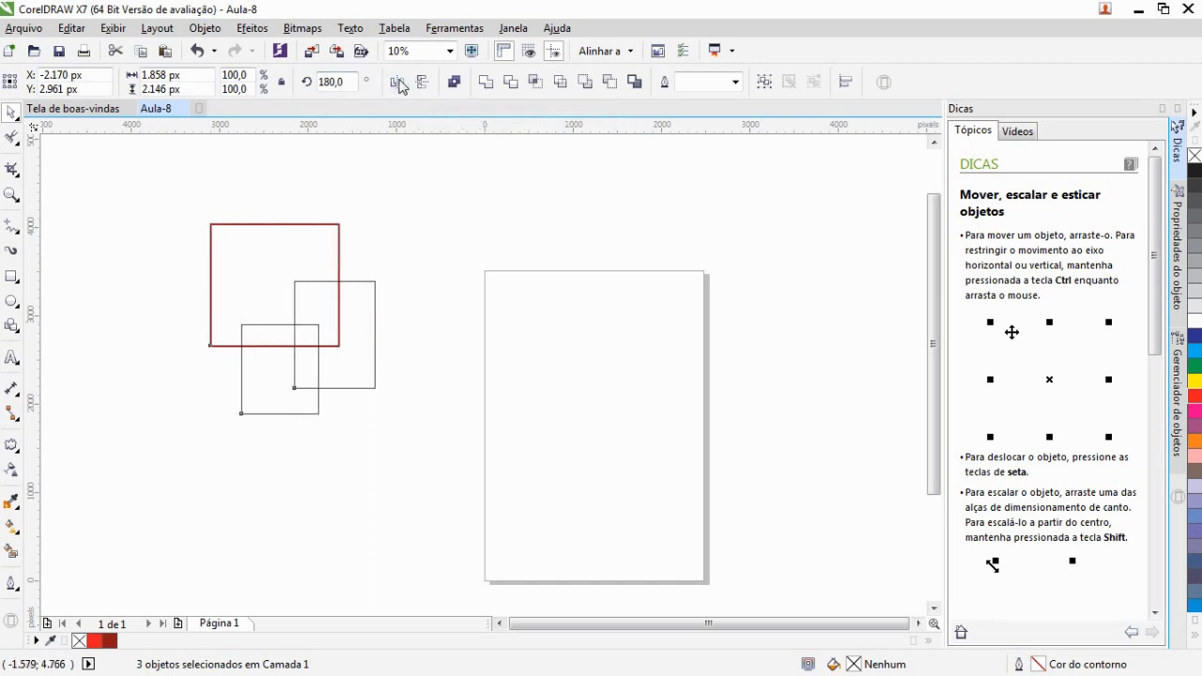
pyautogui.click(397, 82)
pyautogui.click(422, 83)
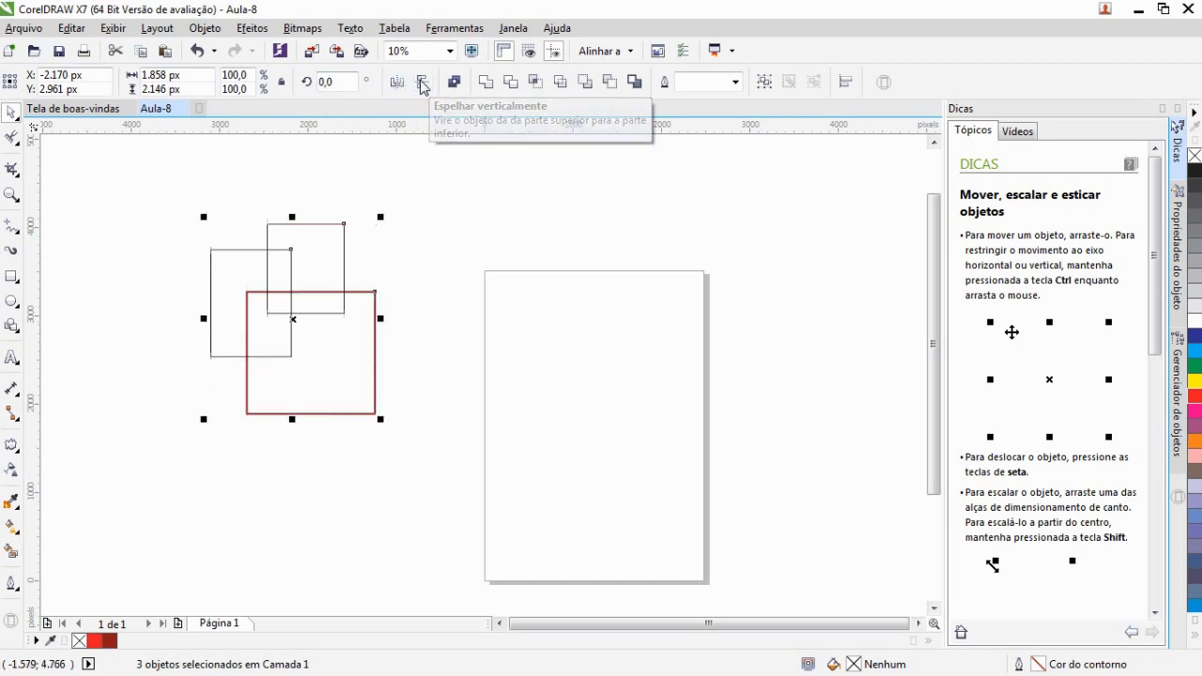
pyautogui.click(421, 83)
# Move the three rectangles back onto the page and group them
pyautogui.moveTo(329, 313); pyautogui.dragTo(637, 373)
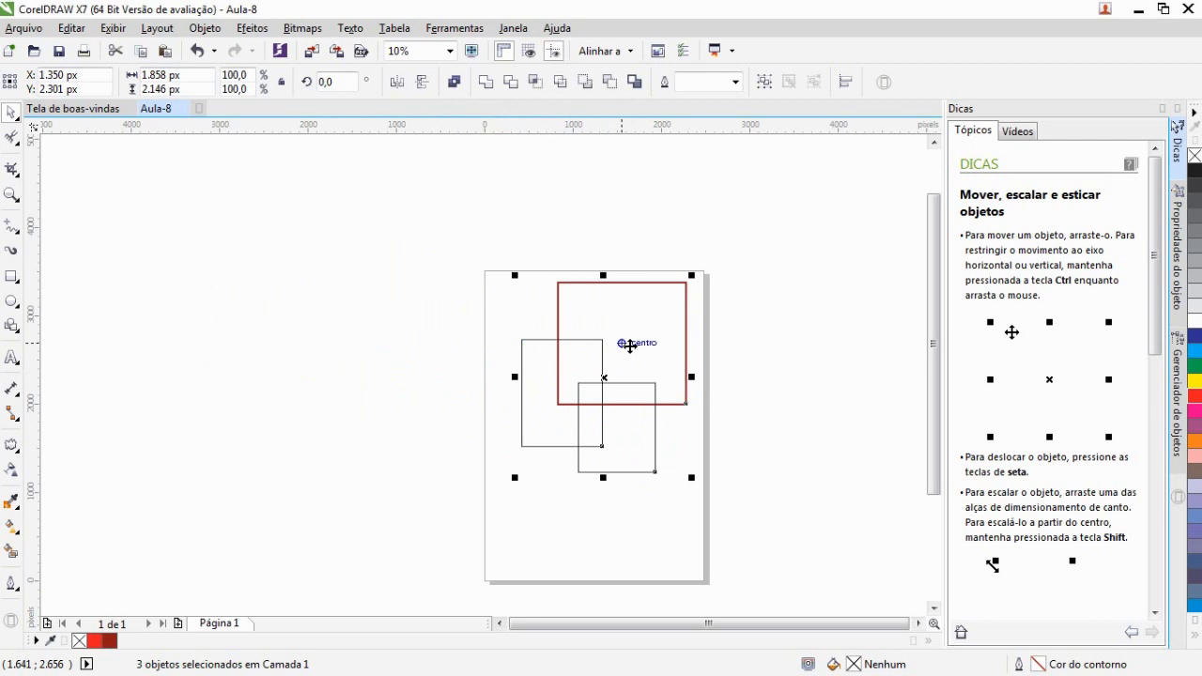
pyautogui.rightClick(633, 318)
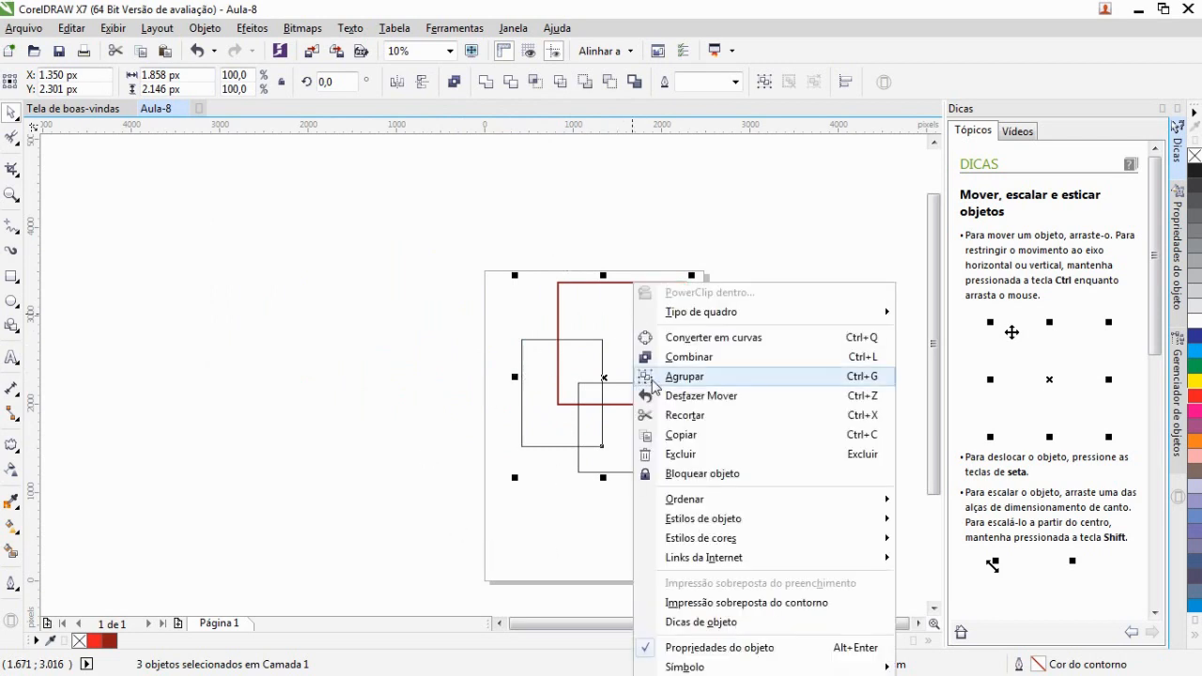
pyautogui.click(655, 376)
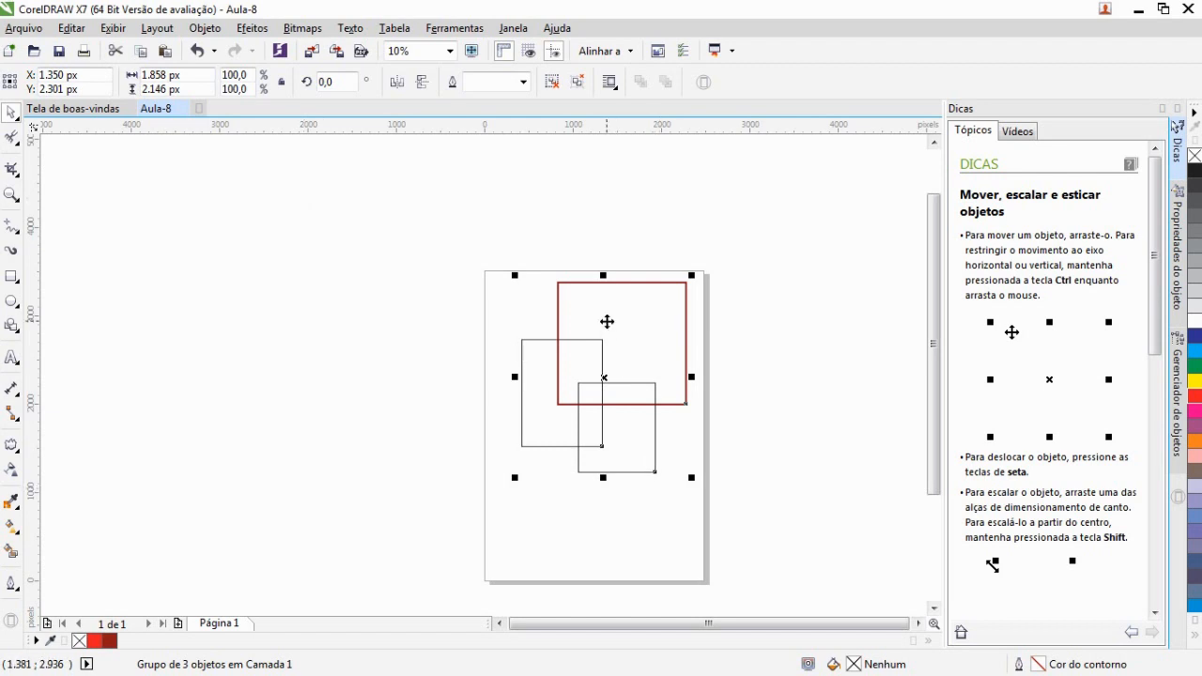
pyautogui.rightClick(606, 322)
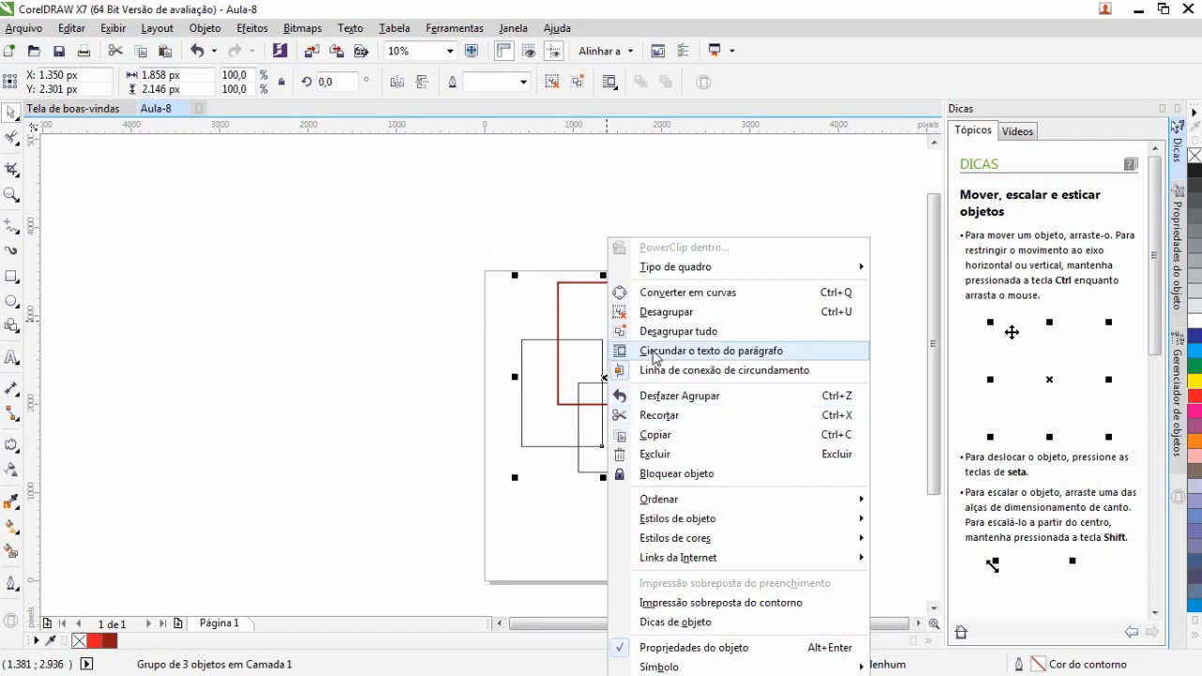
pyautogui.click(400, 326)
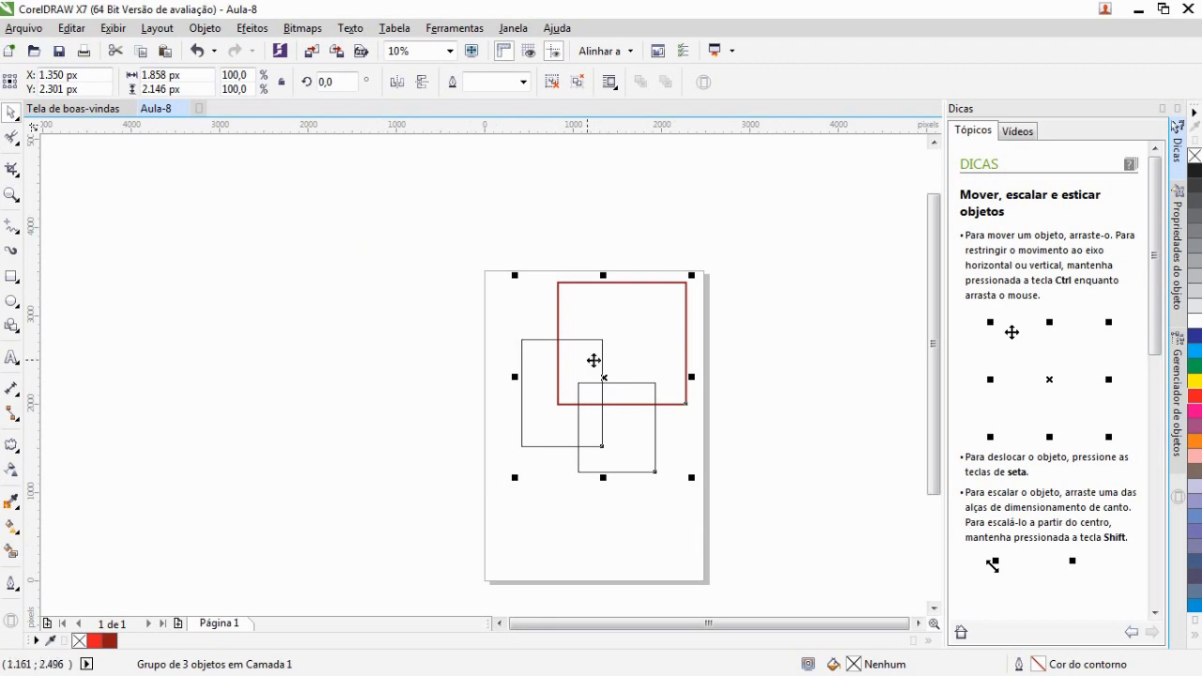
pyautogui.rightClick(631, 341)
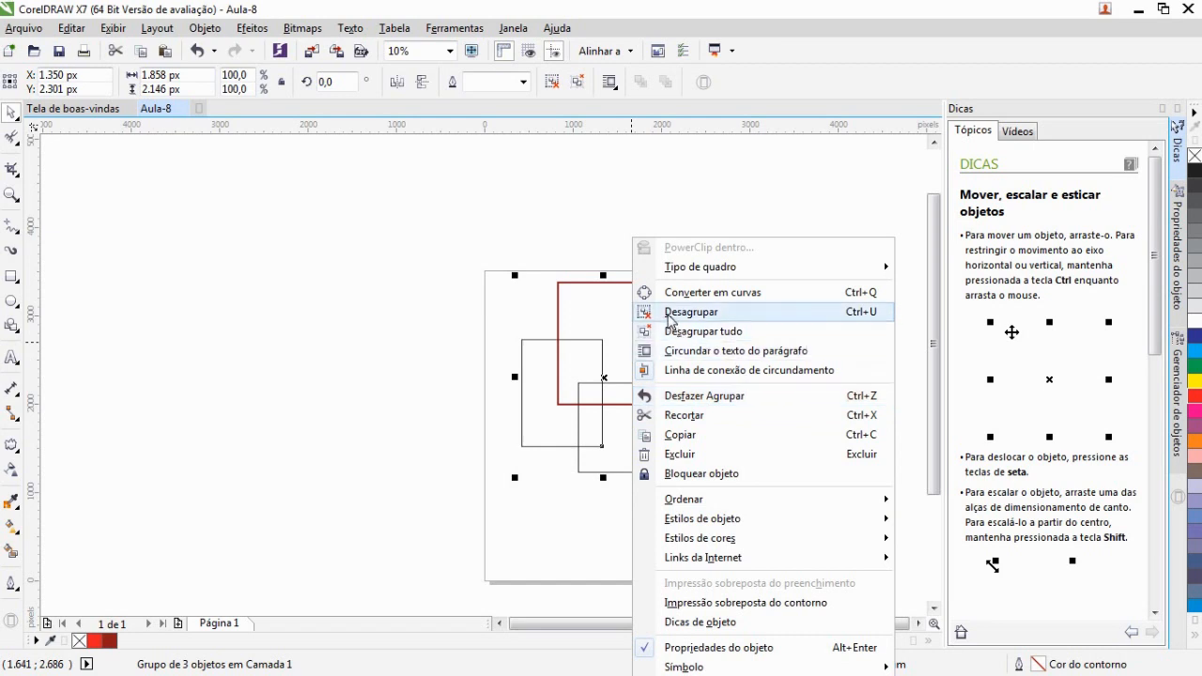
pyautogui.click(393, 324)
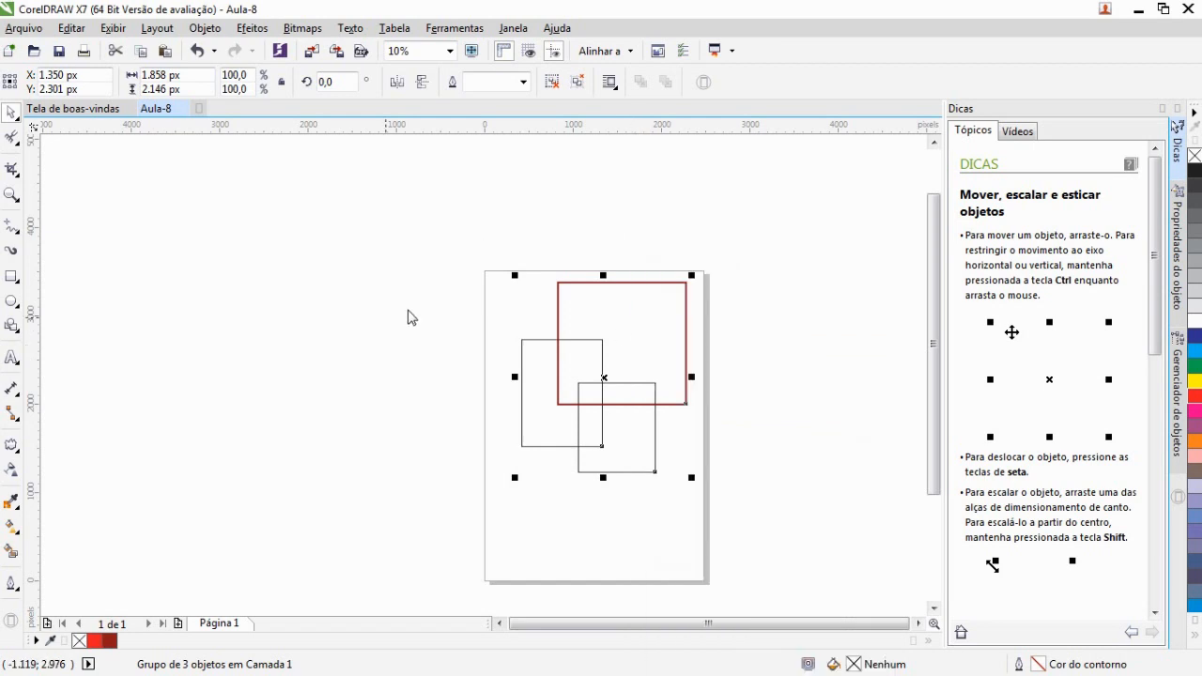
pyautogui.click(829, 352)
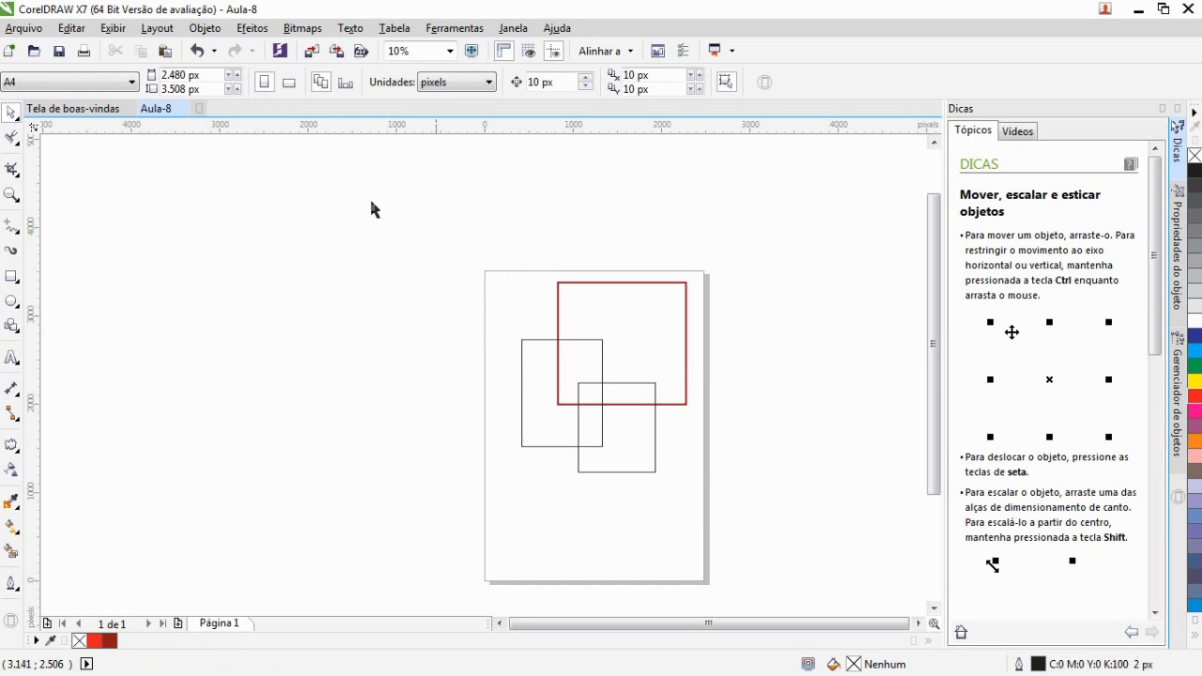
# Select the group, move it off the page to the left, and move it back onto the page
pyautogui.click(654, 470)
pyautogui.moveTo(617, 415); pyautogui.dragTo(356, 379)
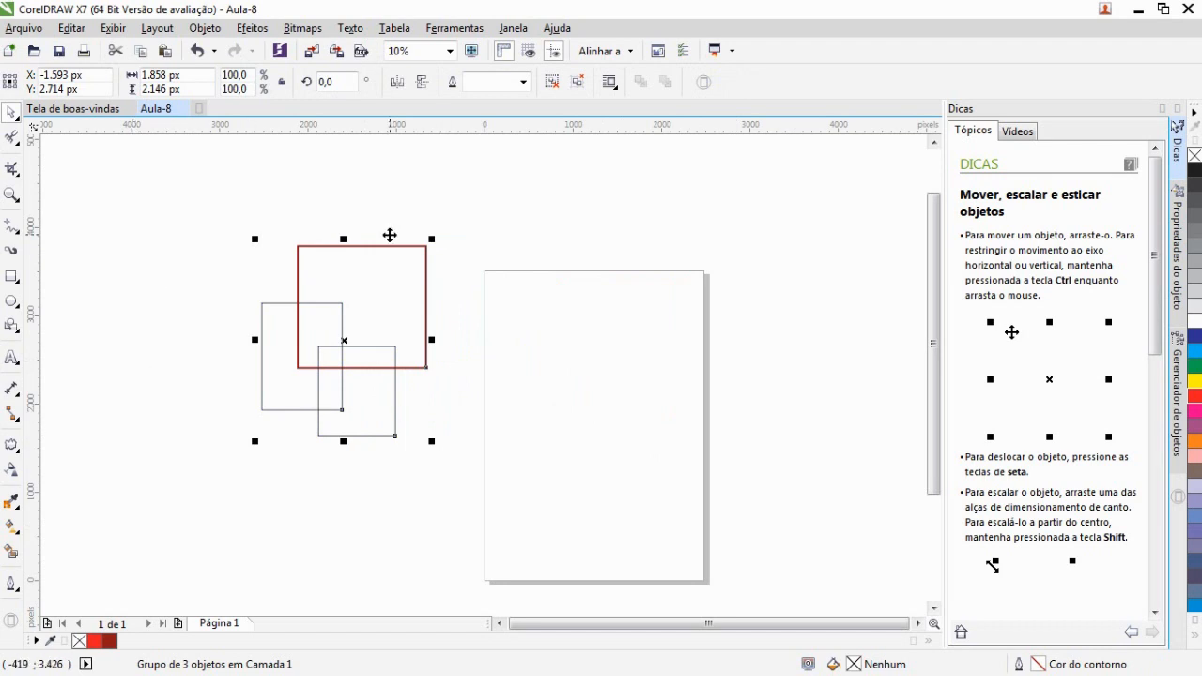
pyautogui.moveTo(380, 301); pyautogui.dragTo(602, 344)
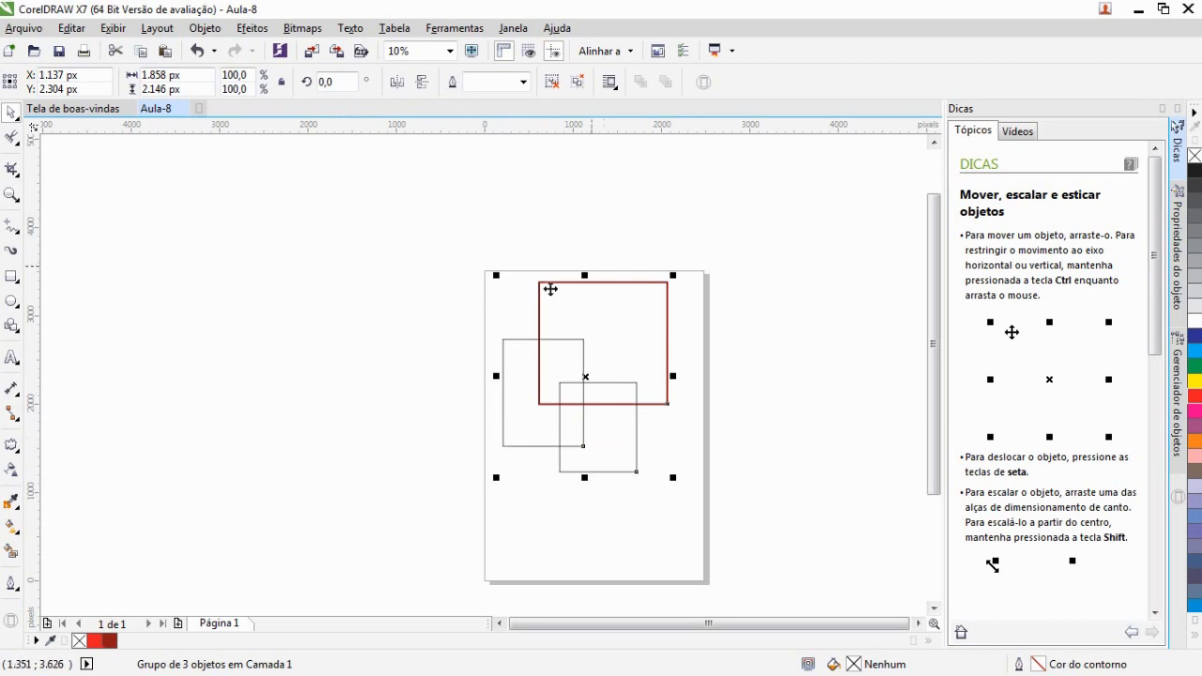
# Switch the group to rotation handles and rotate it to about 59° with a corner handle
pyautogui.click(400, 348)
pyautogui.click(613, 339)
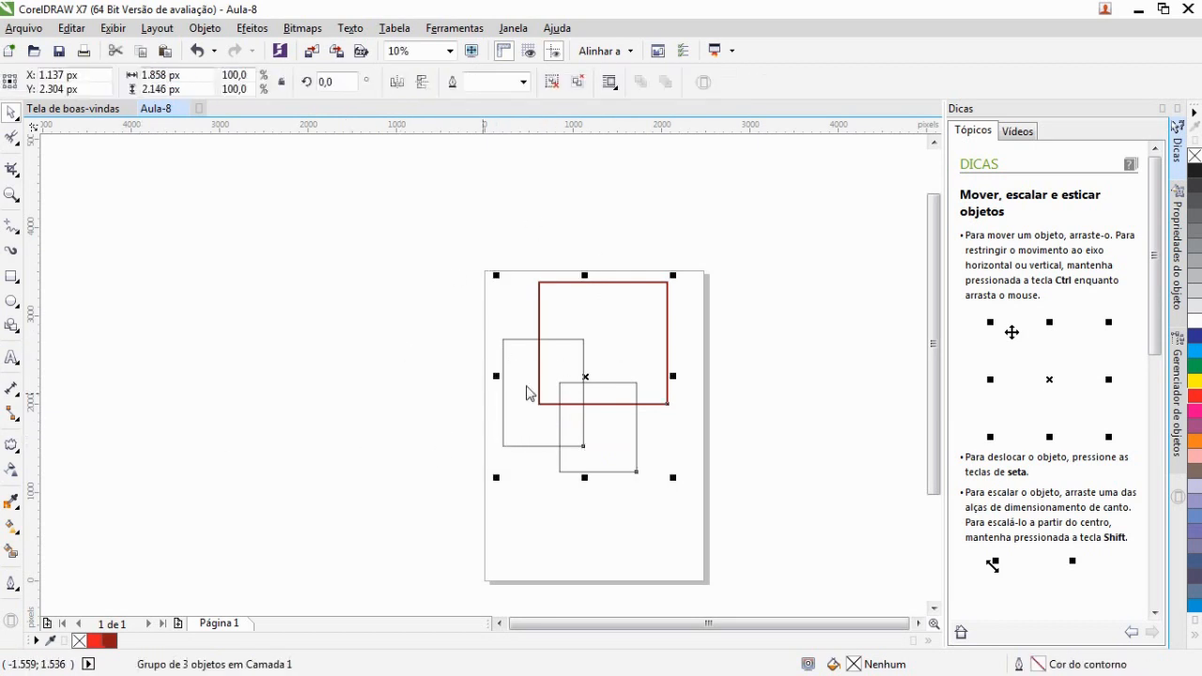
pyautogui.click(569, 413)
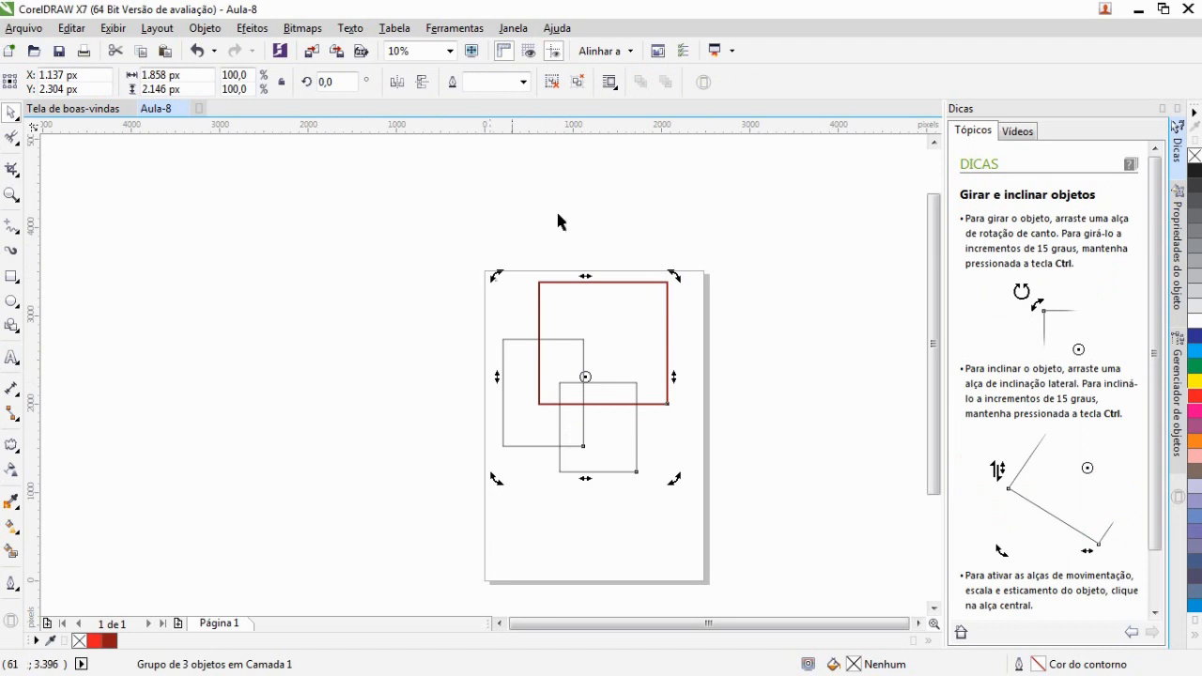
pyautogui.moveTo(586, 277)
pyautogui.mouseDown()
pyautogui.moveTo(512, 276)
pyautogui.moveTo(657, 272)
pyautogui.moveTo(582, 268)
pyautogui.mouseUp()
pyautogui.moveTo(500, 277); pyautogui.dragTo(427, 412)
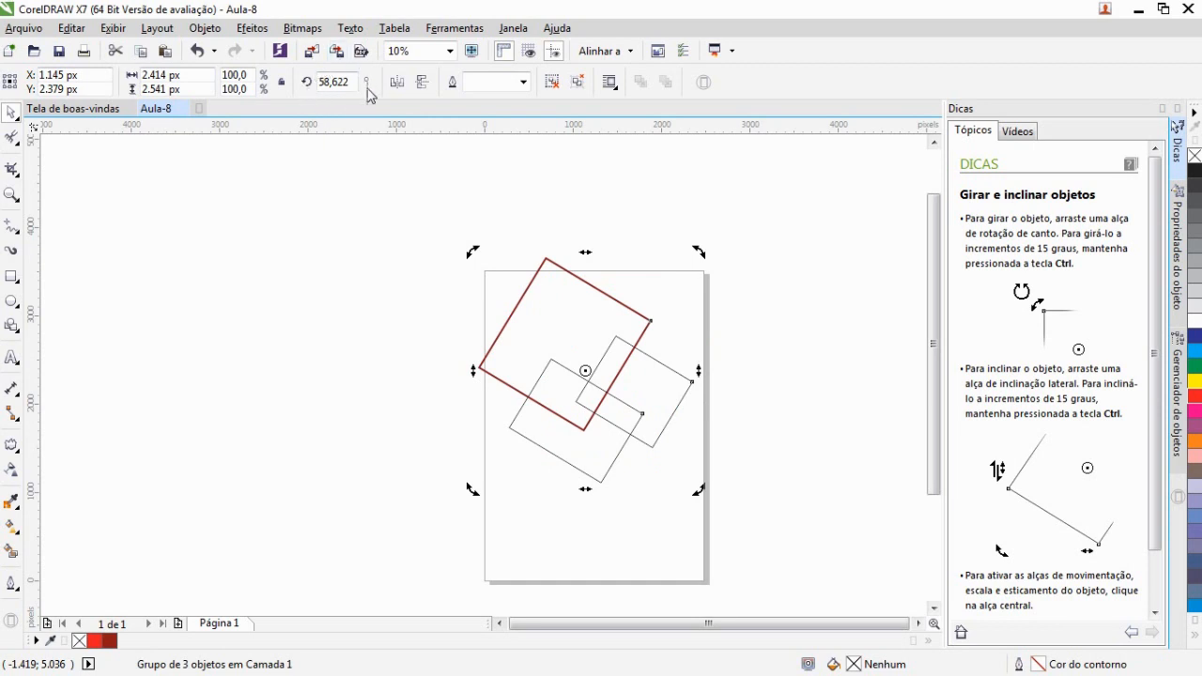
# Set the group's rotation angle to 90°
pyautogui.moveTo(324, 82); pyautogui.dragTo(314, 84)
pyautogui.write('90')
pyautogui.press('Return')
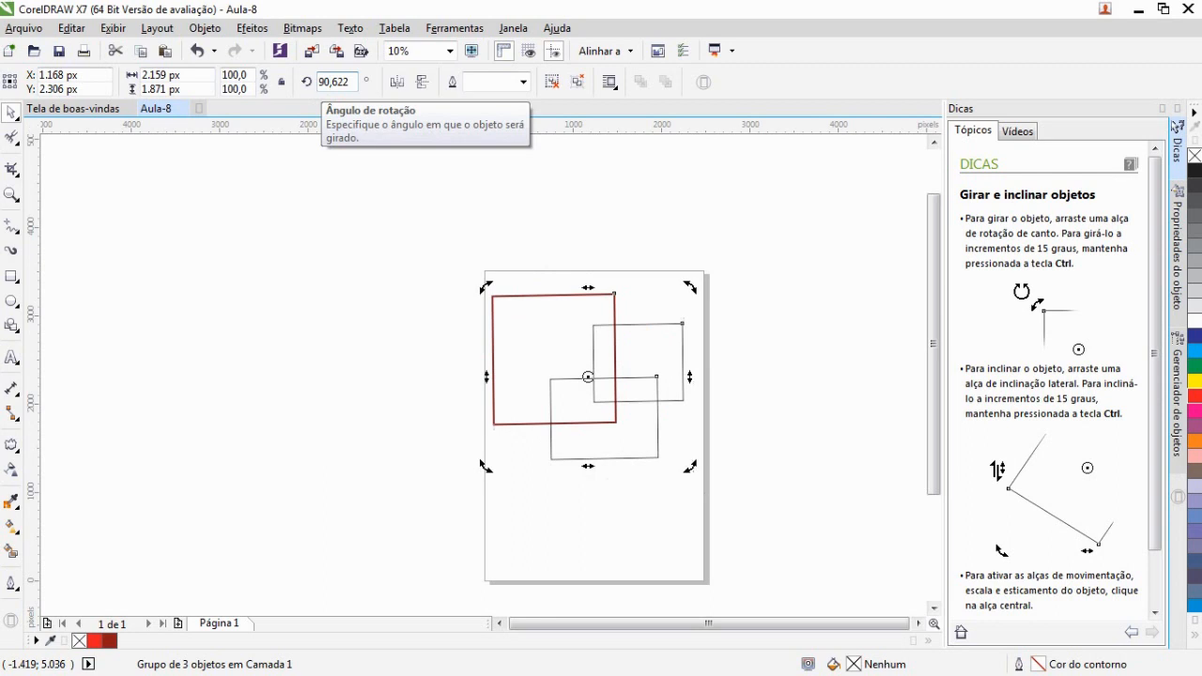
pyautogui.click(270, 295)
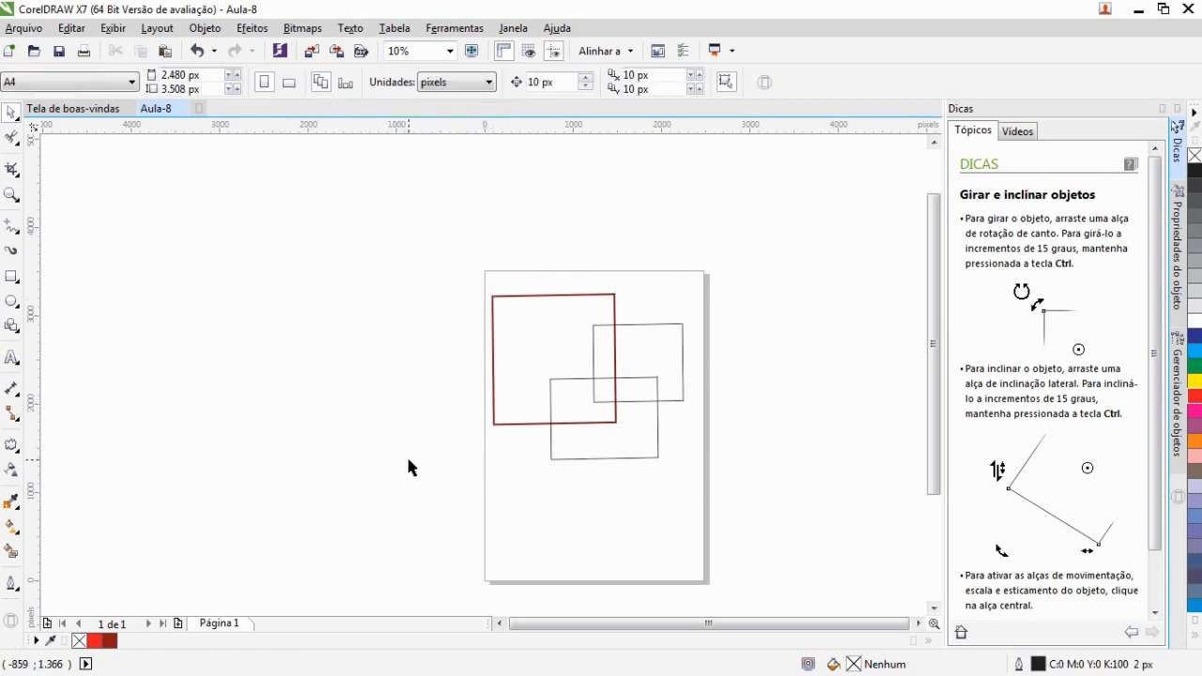
# Nudge the selected group slightly right and up on the page
pyautogui.click(616, 419)
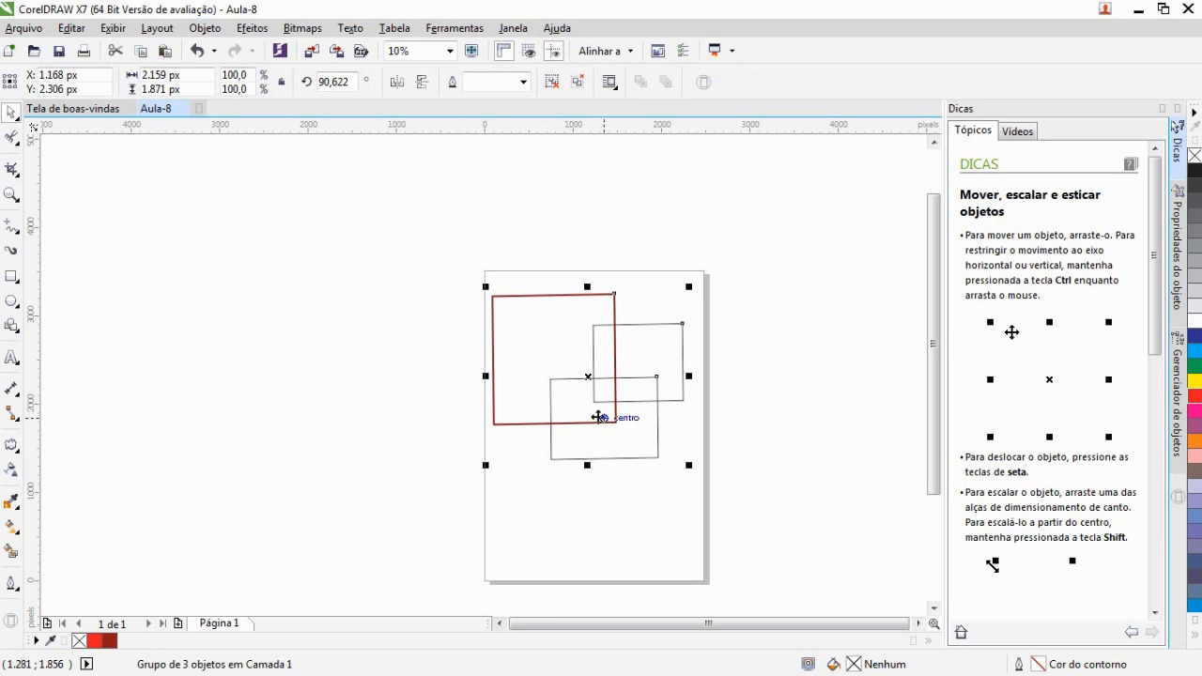
pyautogui.scroll(2, 624, 358)
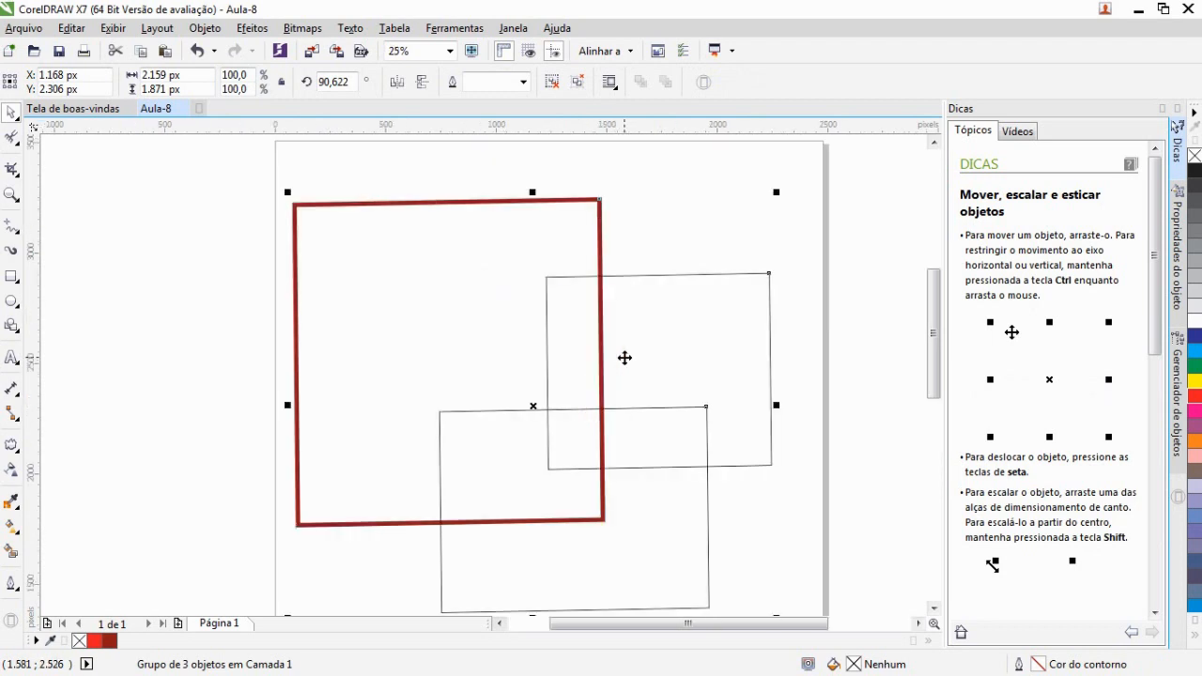
pyautogui.moveTo(569, 384); pyautogui.dragTo(604, 374)
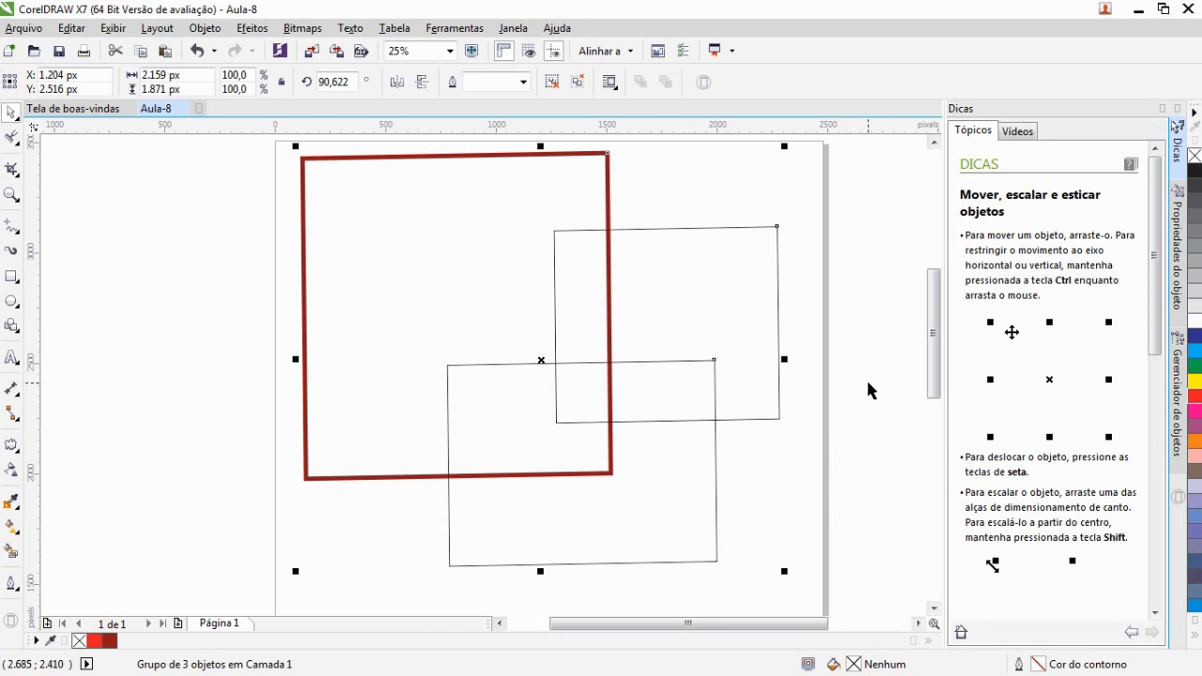
pyautogui.scroll(-2, 865, 377)
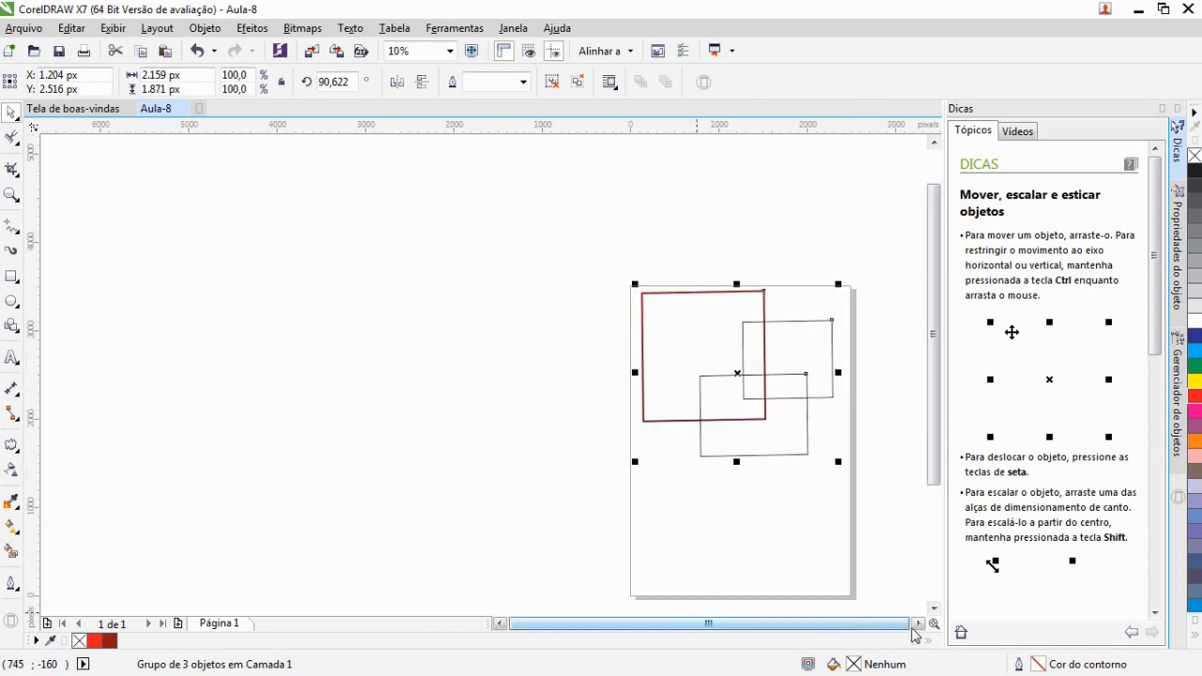
pyautogui.click(912, 625)
pyautogui.click(838, 483)
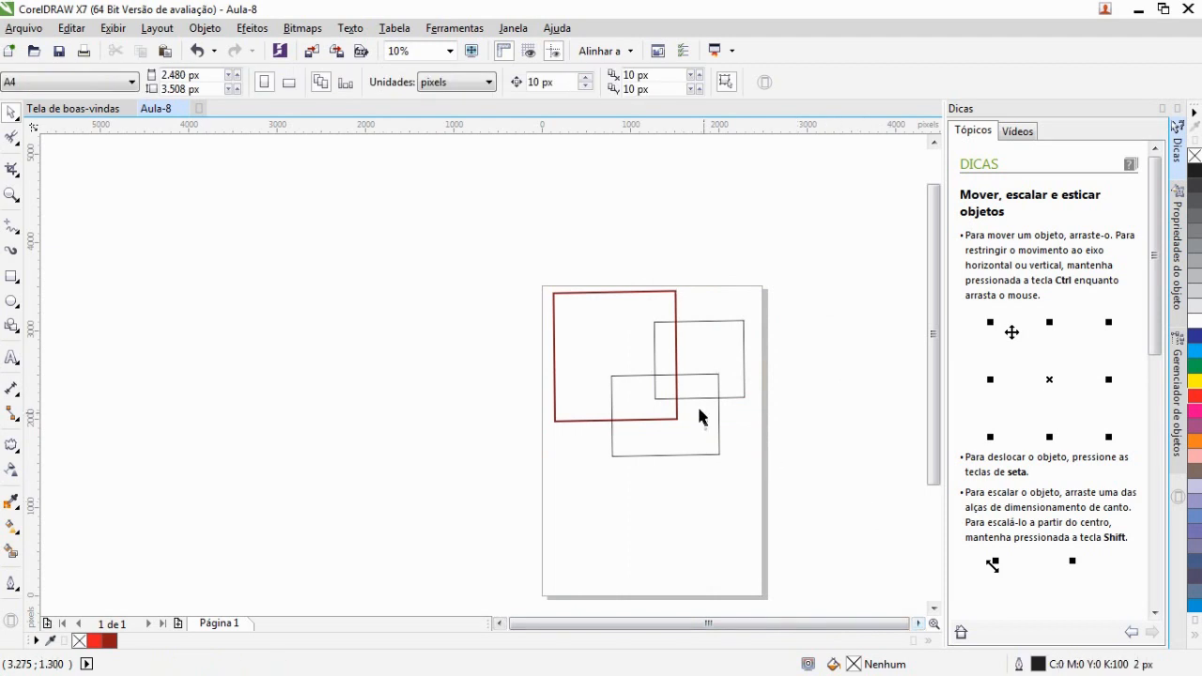
# Ungroup the three rectangles
pyautogui.scroll(2, 699, 411)
pyautogui.click(648, 297)
pyautogui.rightClick(648, 234)
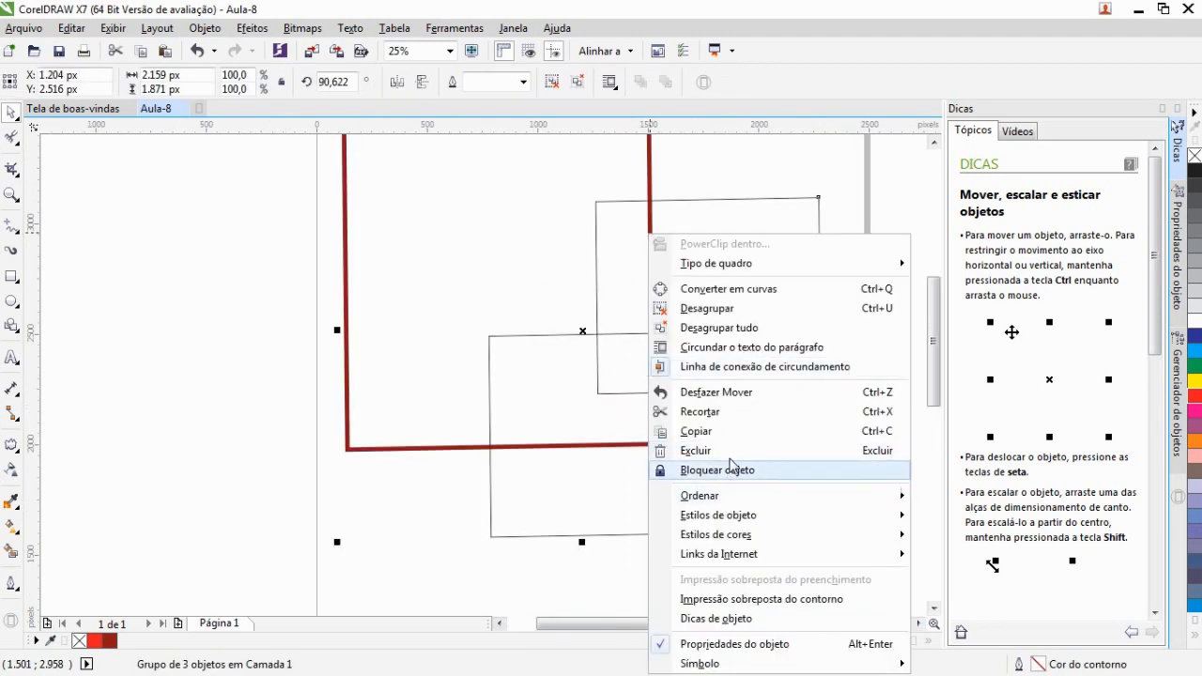
pyautogui.click(713, 313)
# Select the red rectangle on its own and move it to the left
pyautogui.scroll(-3, 611, 282)
pyautogui.click(572, 273)
pyautogui.moveTo(576, 285); pyautogui.dragTo(310, 320)
pyautogui.scroll(3, 299, 349)
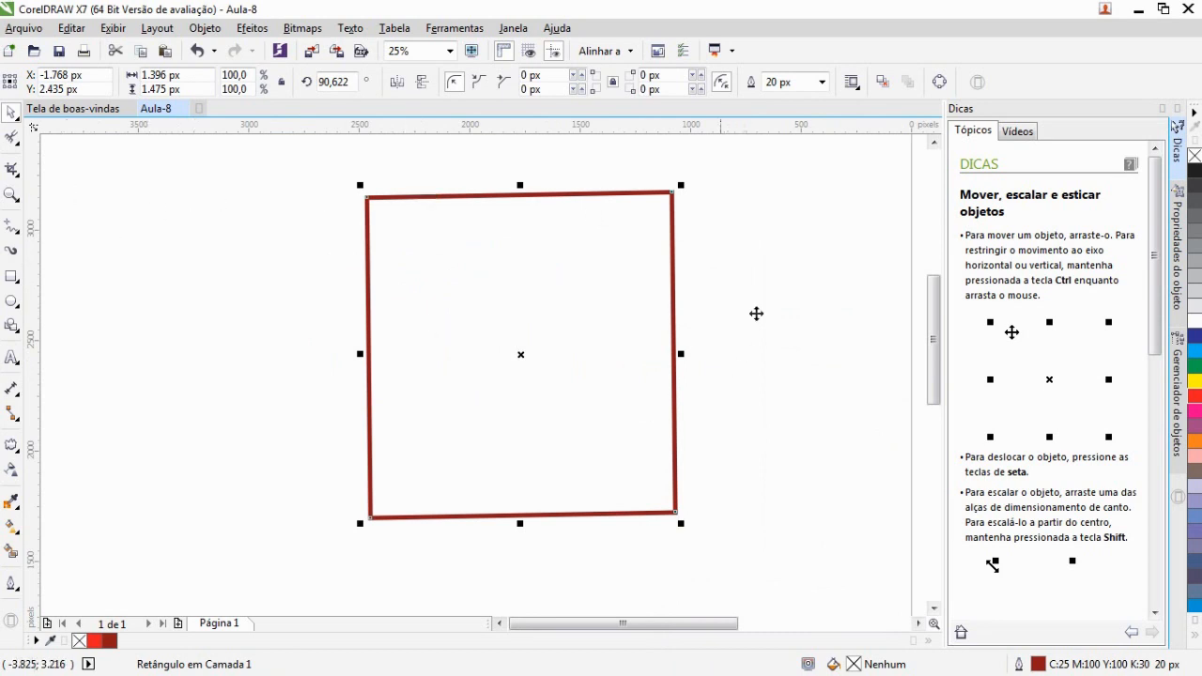
pyautogui.moveTo(610, 339); pyautogui.dragTo(462, 324)
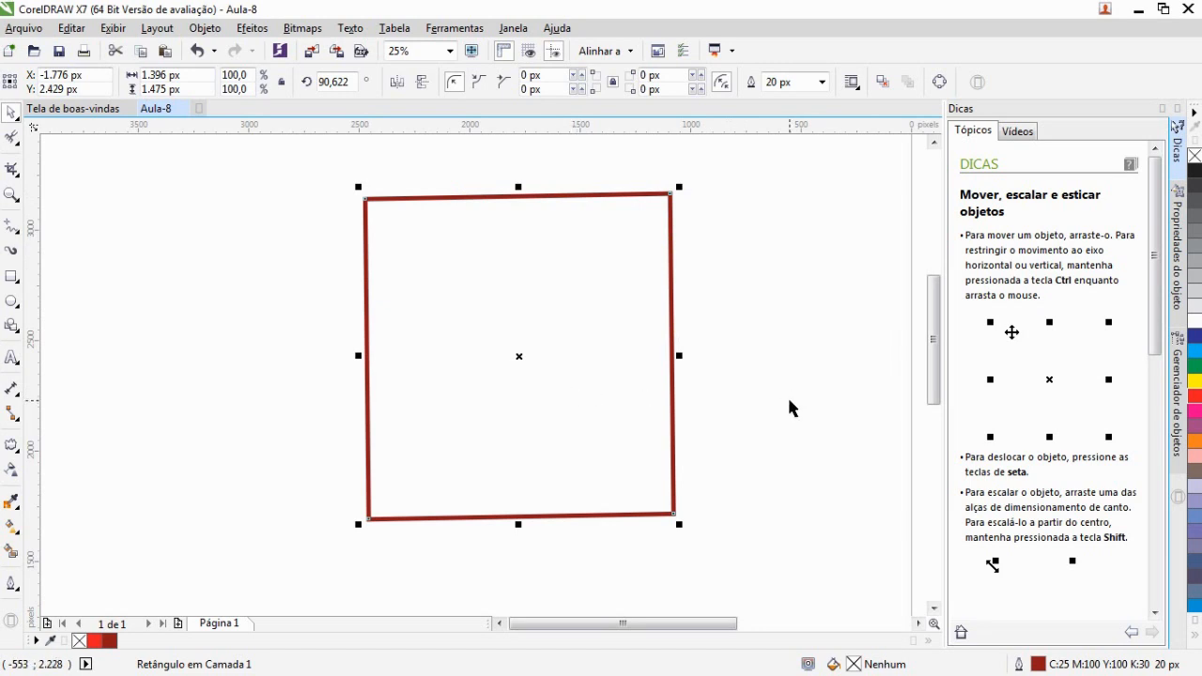
# Convert the red rectangle to curves and switch to the Shape tool
pyautogui.click(941, 83)
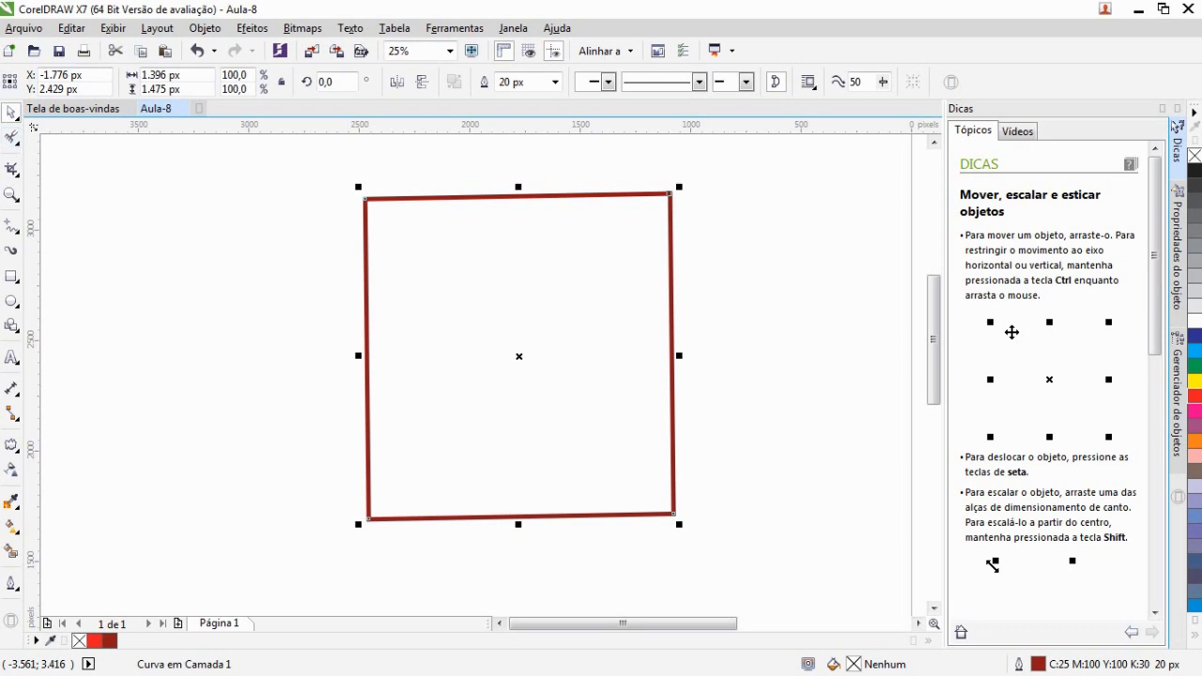
pyautogui.click(19, 148)
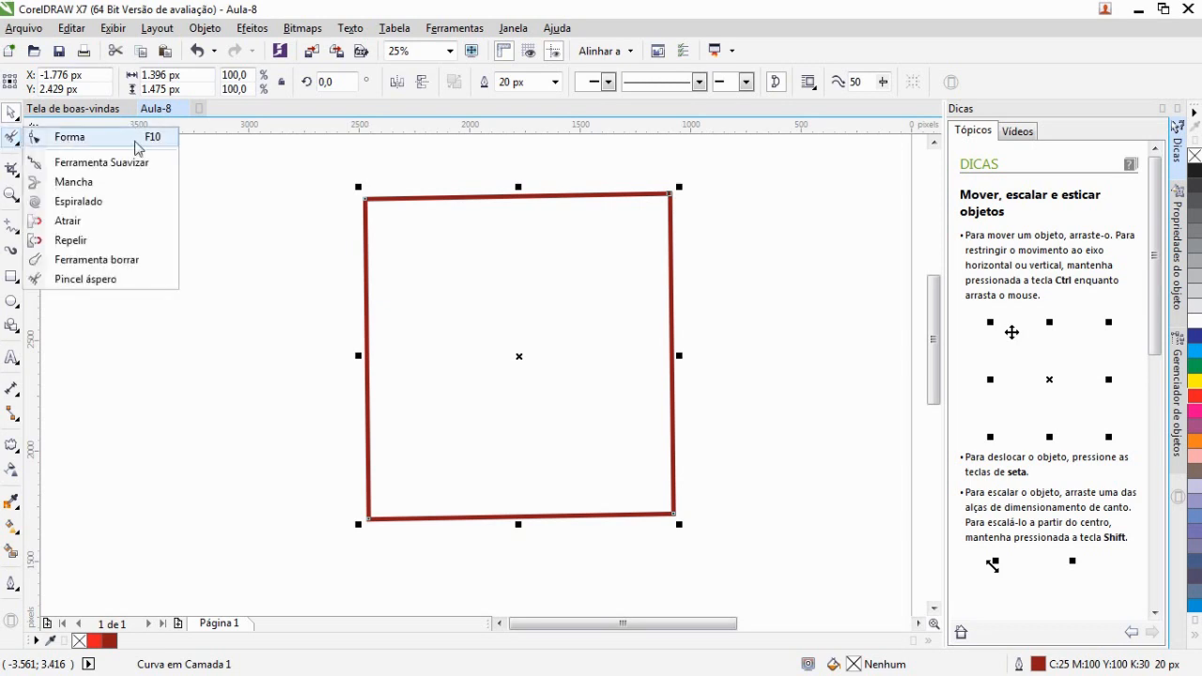
pyautogui.click(138, 147)
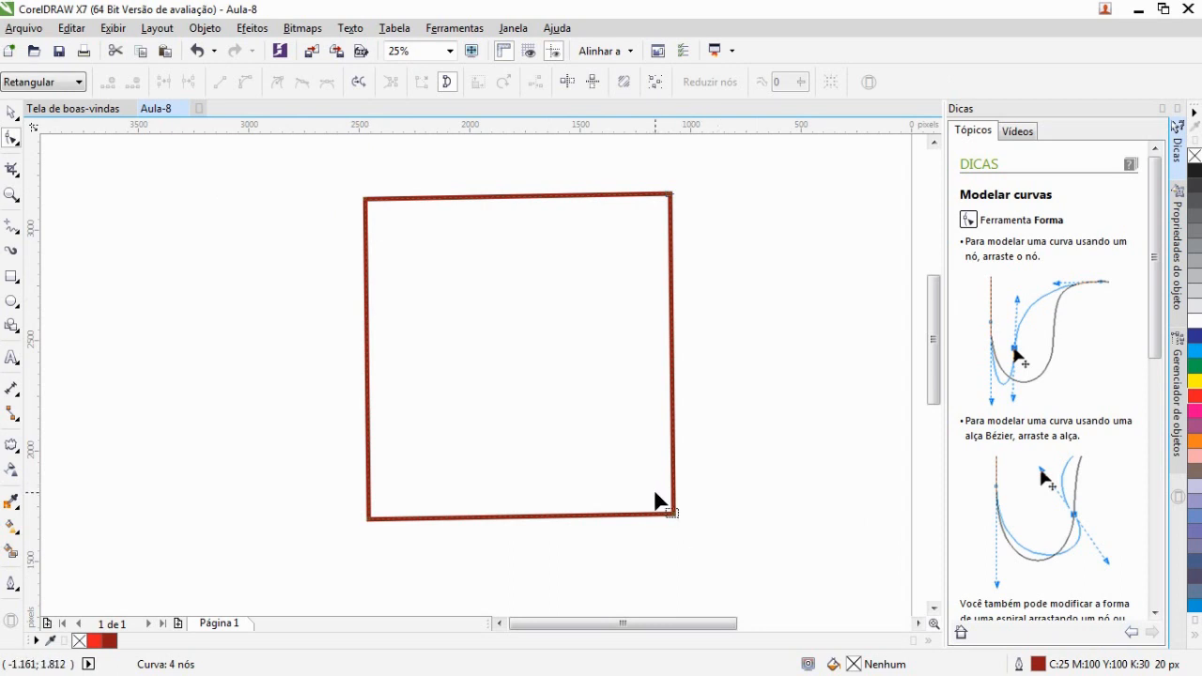
pyautogui.scroll(2, 694, 309)
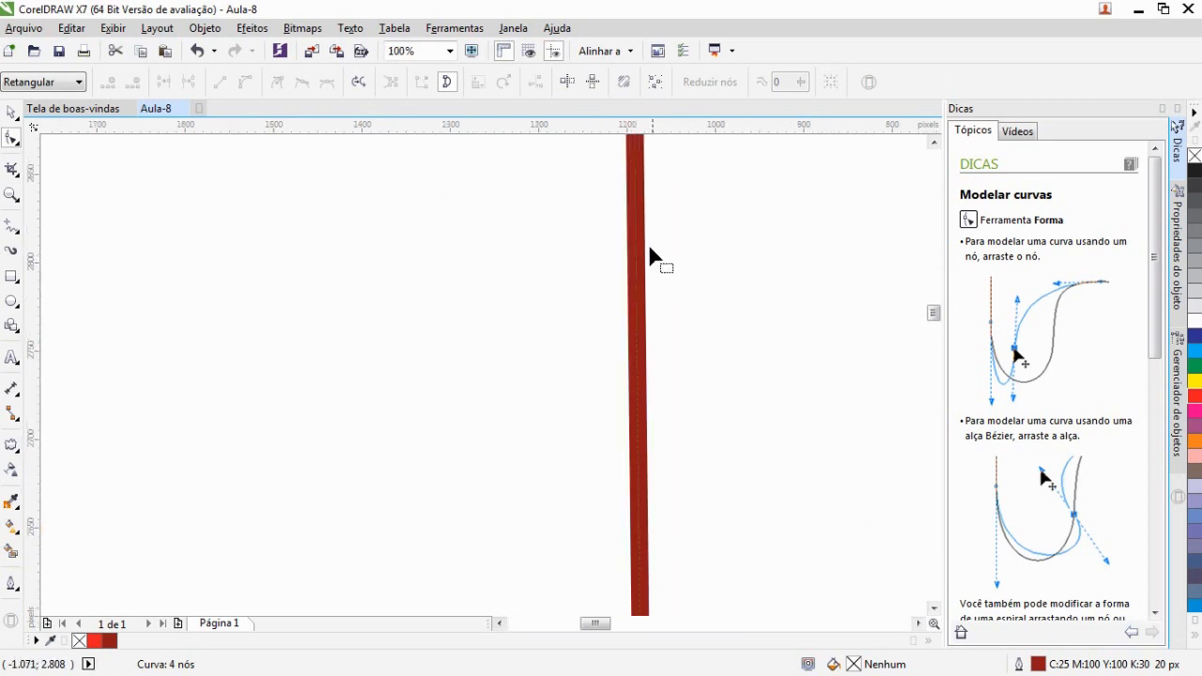
pyautogui.scroll(4, 648, 258)
pyautogui.scroll(-1, 558, 290)
pyautogui.scroll(-5, 537, 258)
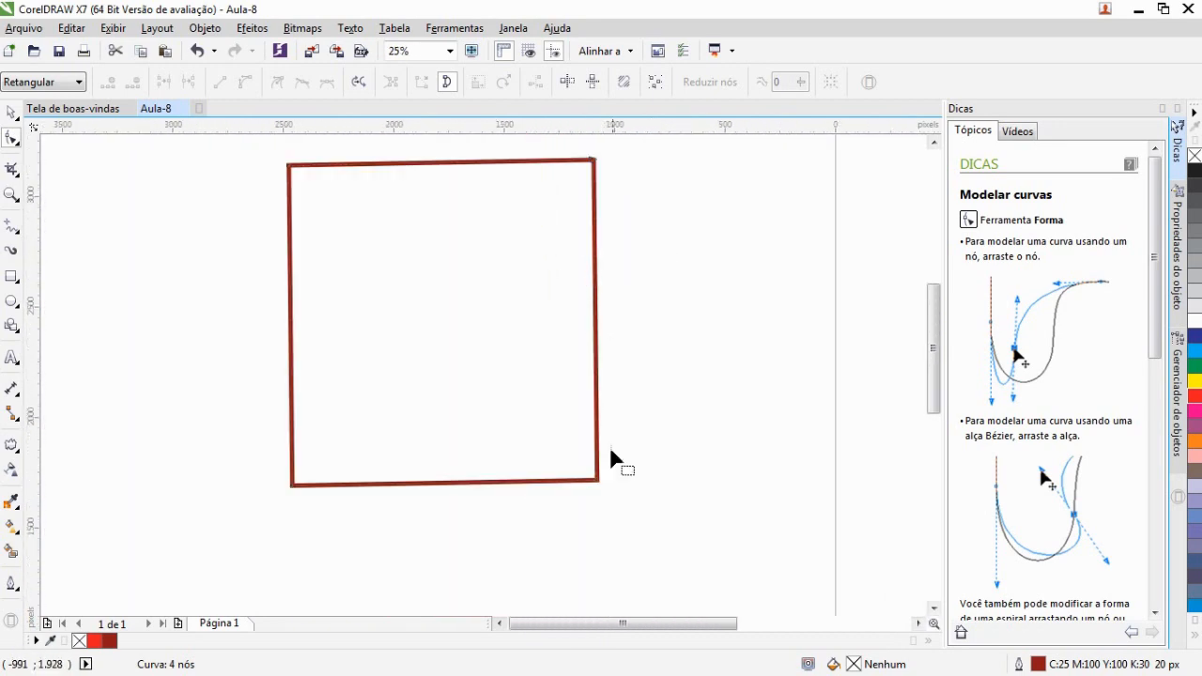
# Drag the two bottom nodes of the converted square outward to reshape it into a trapezoid
pyautogui.scroll(4, 610, 458)
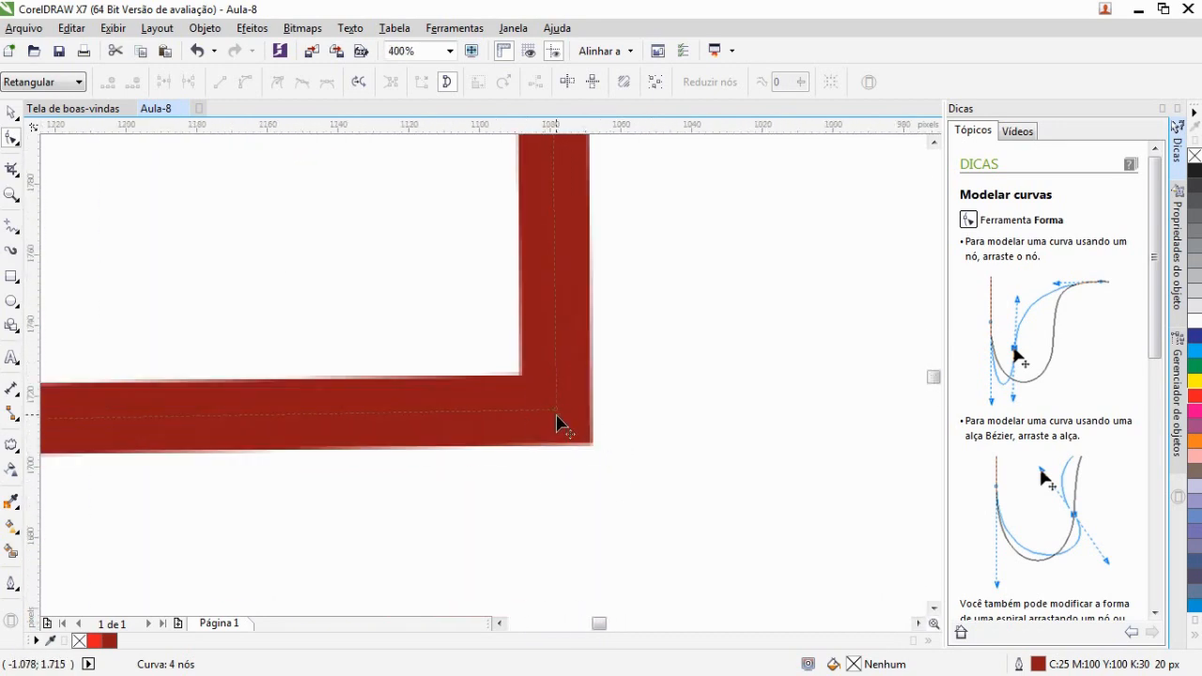
pyautogui.scroll(-5, 557, 422)
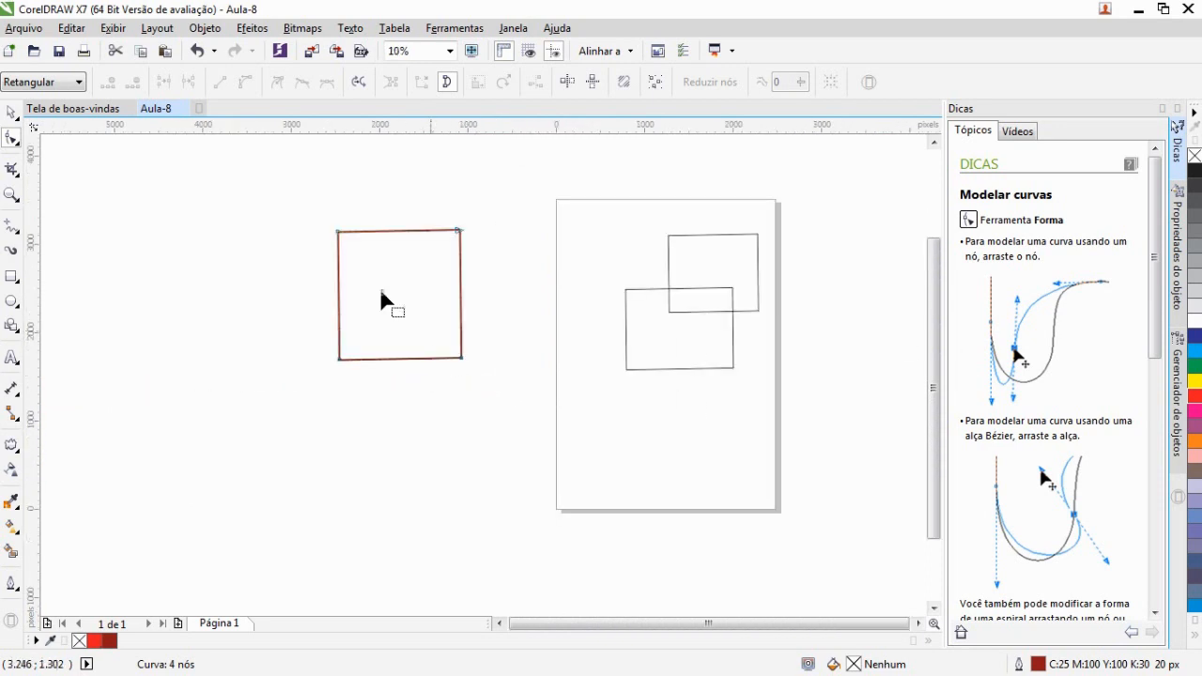
pyautogui.scroll(1, 374, 289)
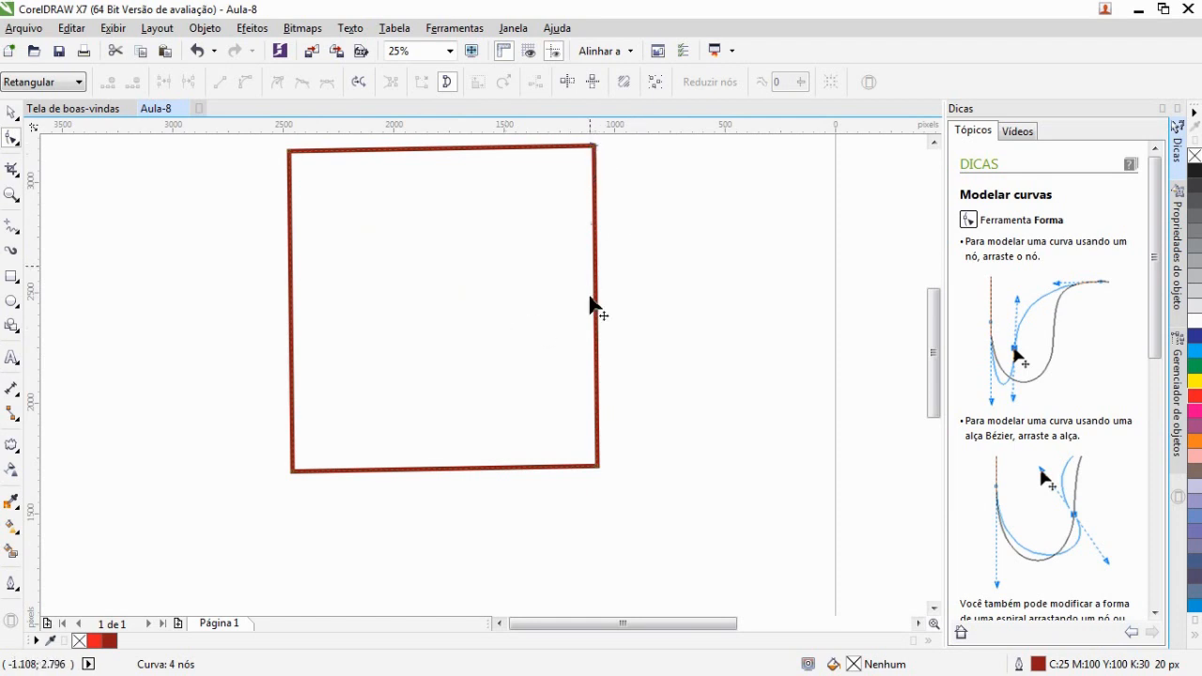
pyautogui.click(595, 465)
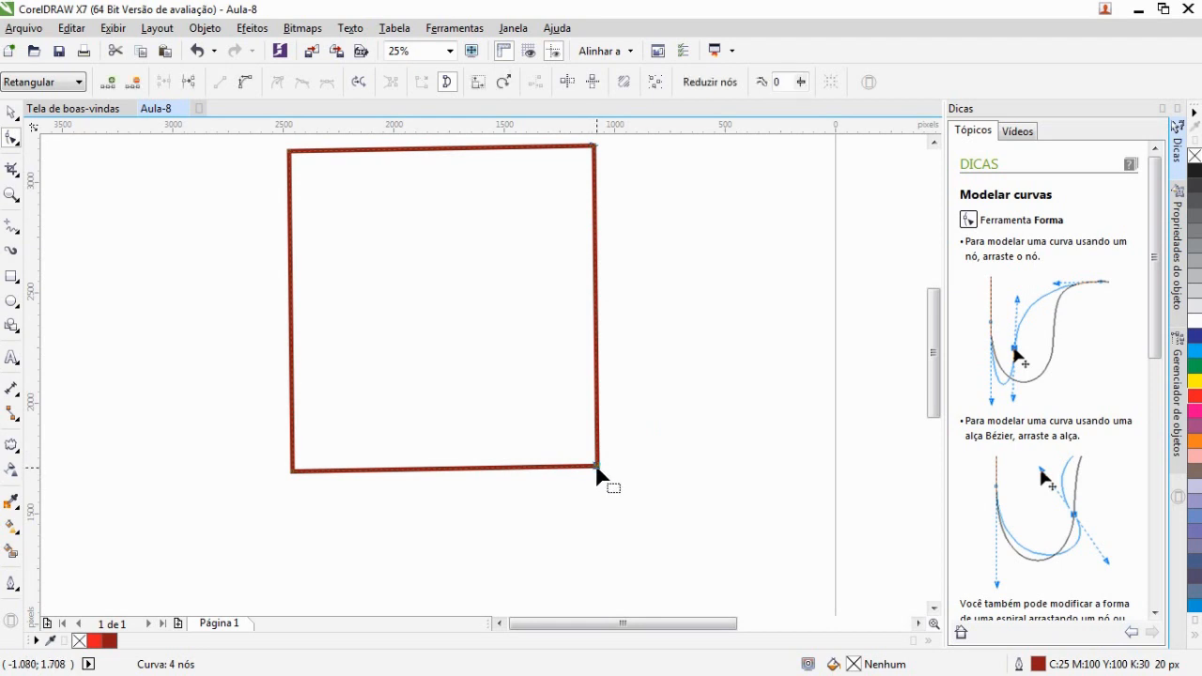
pyautogui.moveTo(596, 466); pyautogui.dragTo(730, 407)
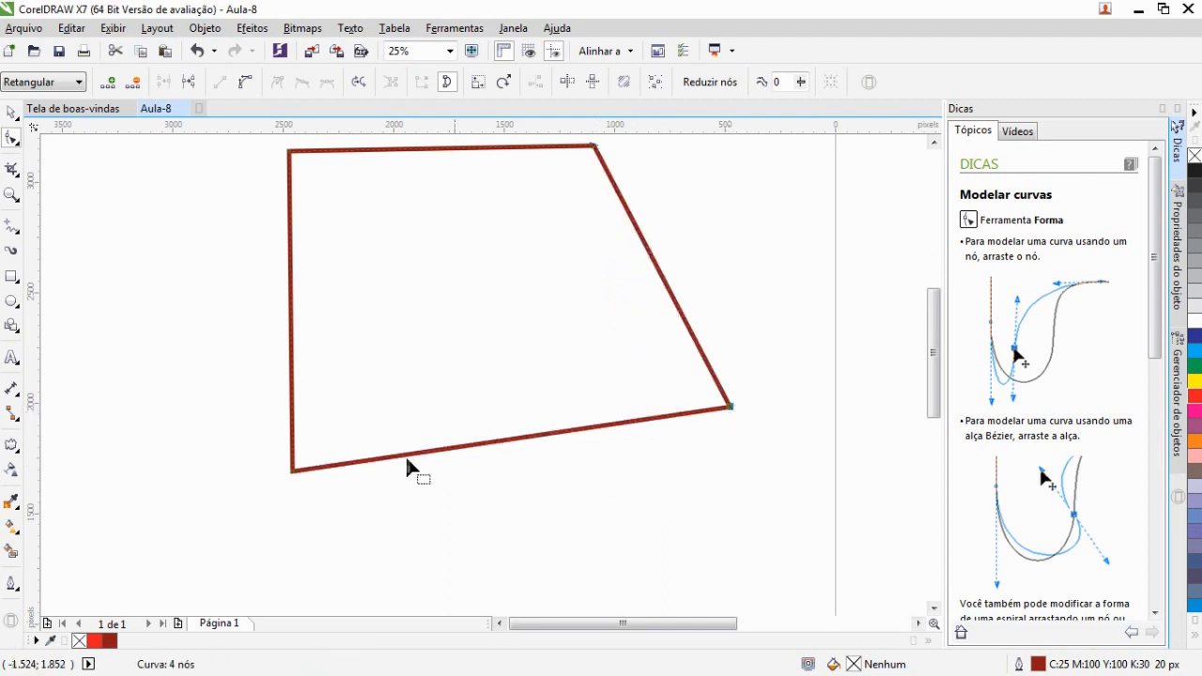
pyautogui.moveTo(292, 469); pyautogui.dragTo(146, 413)
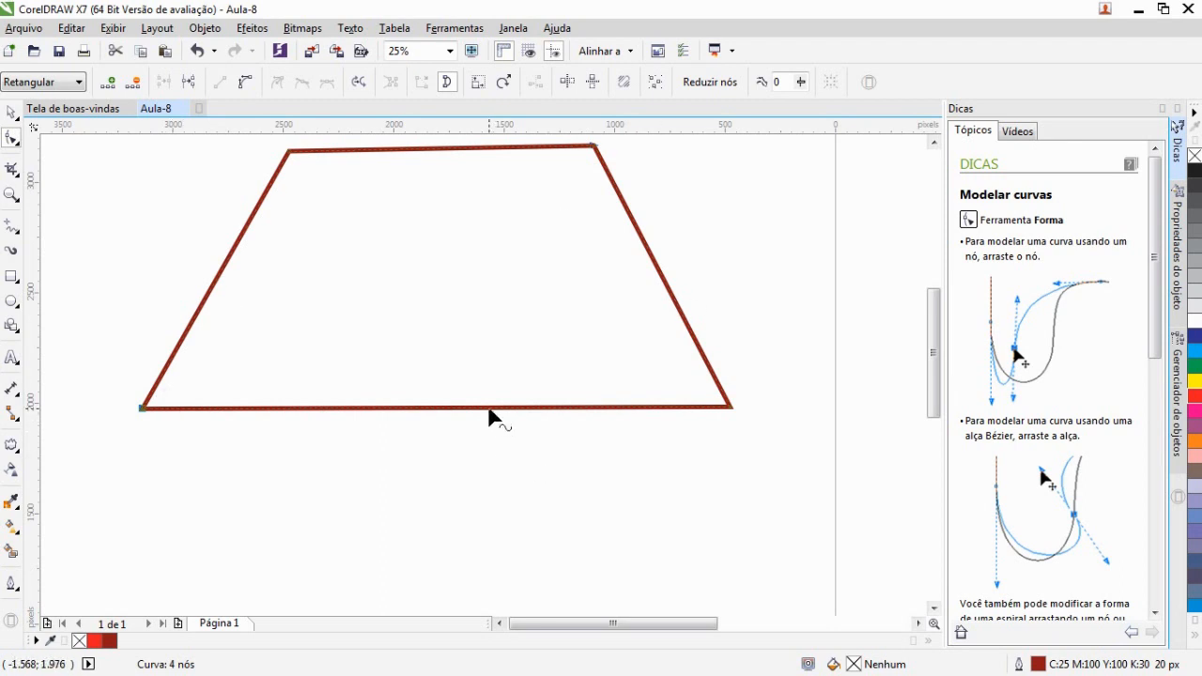
# Add a node to the bottom edge and drag it down, adjusting the neighbouring bottom nodes into a pointed base
pyautogui.doubleClick(489, 409)
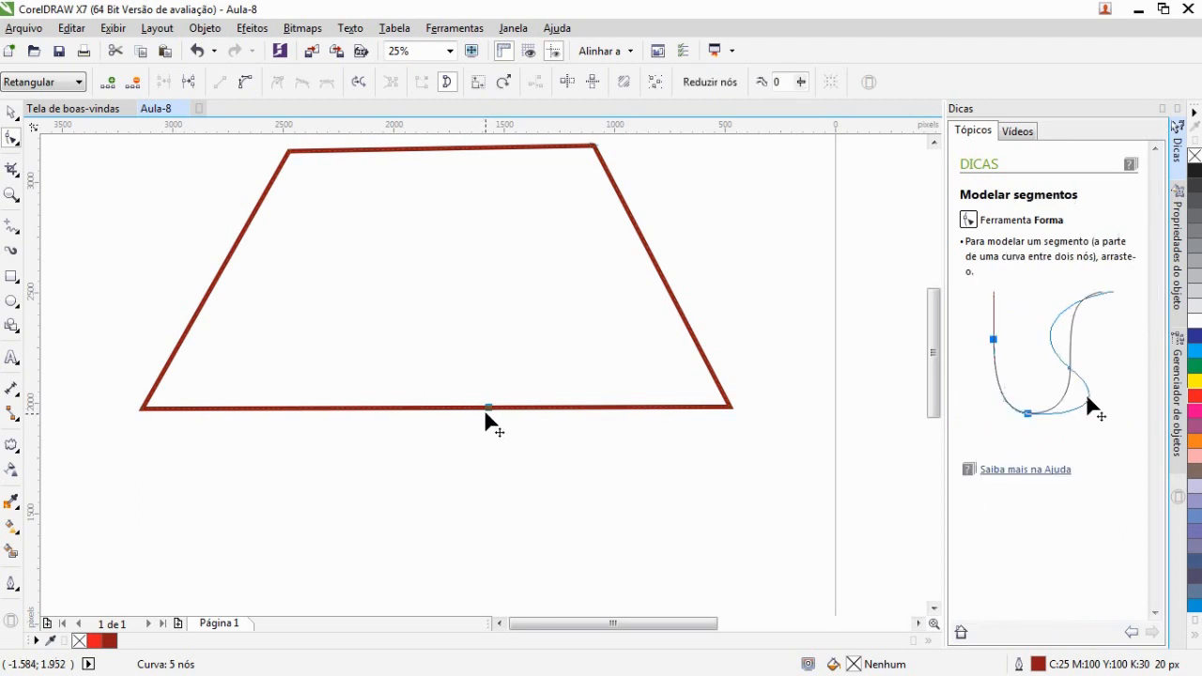
pyautogui.moveTo(489, 409); pyautogui.dragTo(493, 520)
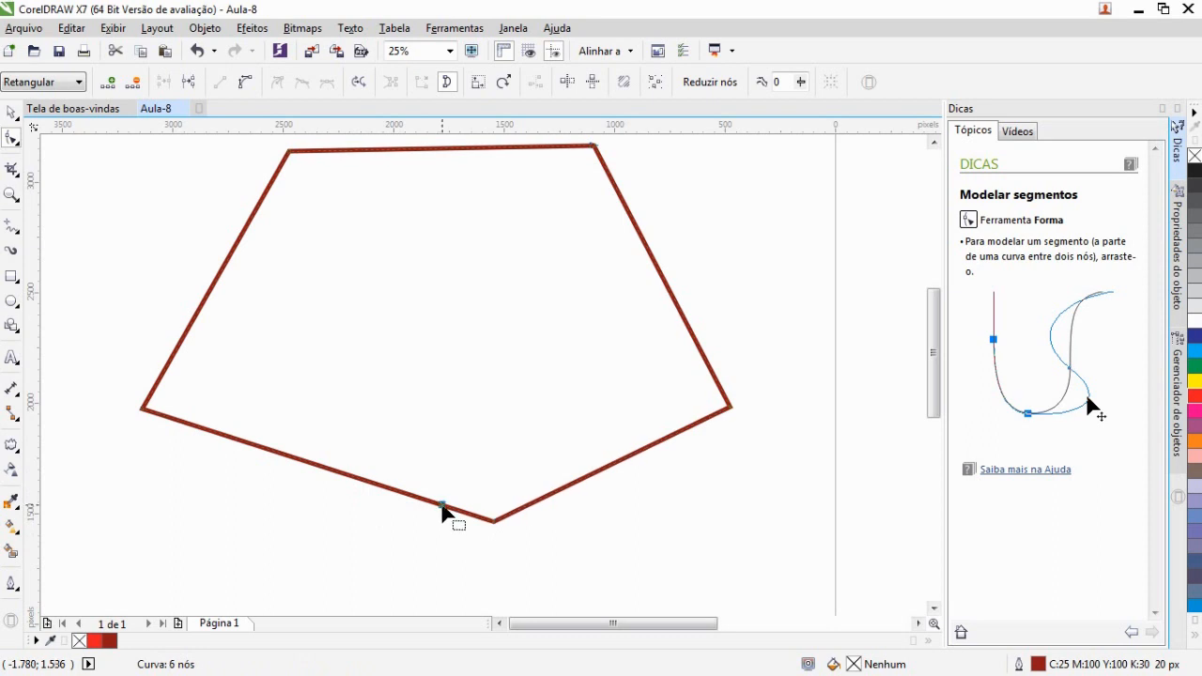
pyautogui.moveTo(442, 507); pyautogui.dragTo(422, 530)
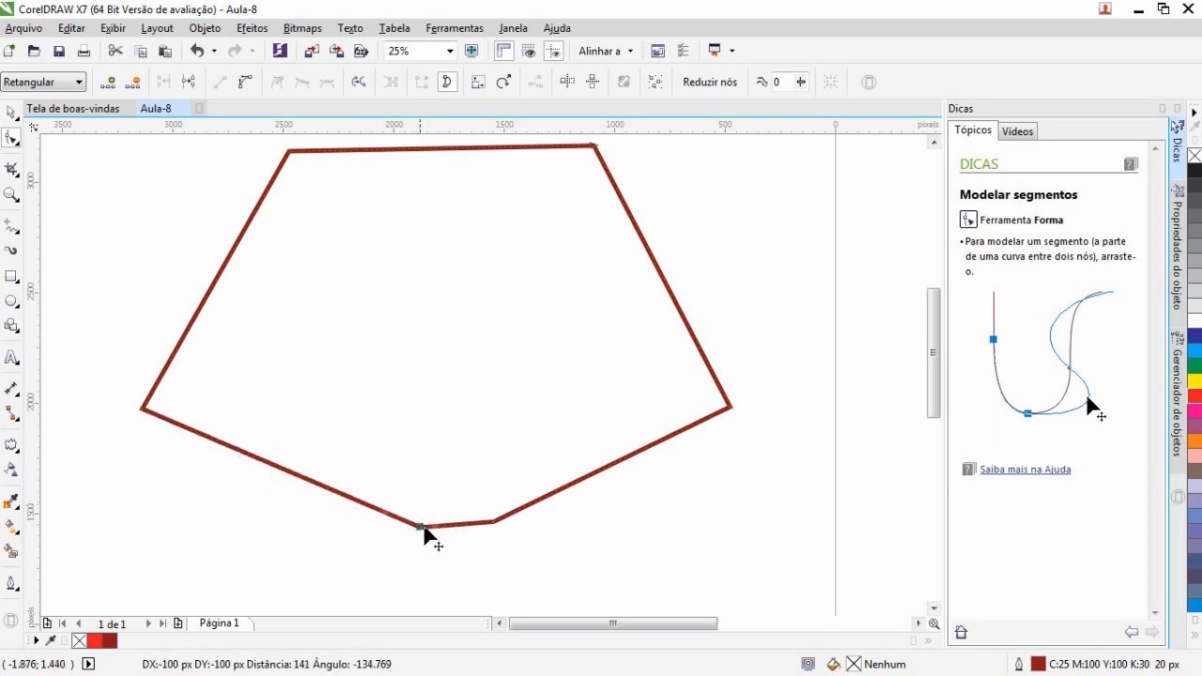
pyautogui.click(526, 507)
pyautogui.moveTo(525, 512)
pyautogui.mouseDown()
pyautogui.moveTo(490, 421)
pyautogui.moveTo(505, 526)
pyautogui.moveTo(538, 500)
pyautogui.moveTo(507, 498)
pyautogui.moveTo(517, 517)
pyautogui.moveTo(536, 510)
pyautogui.mouseUp()
pyautogui.click(541, 544)
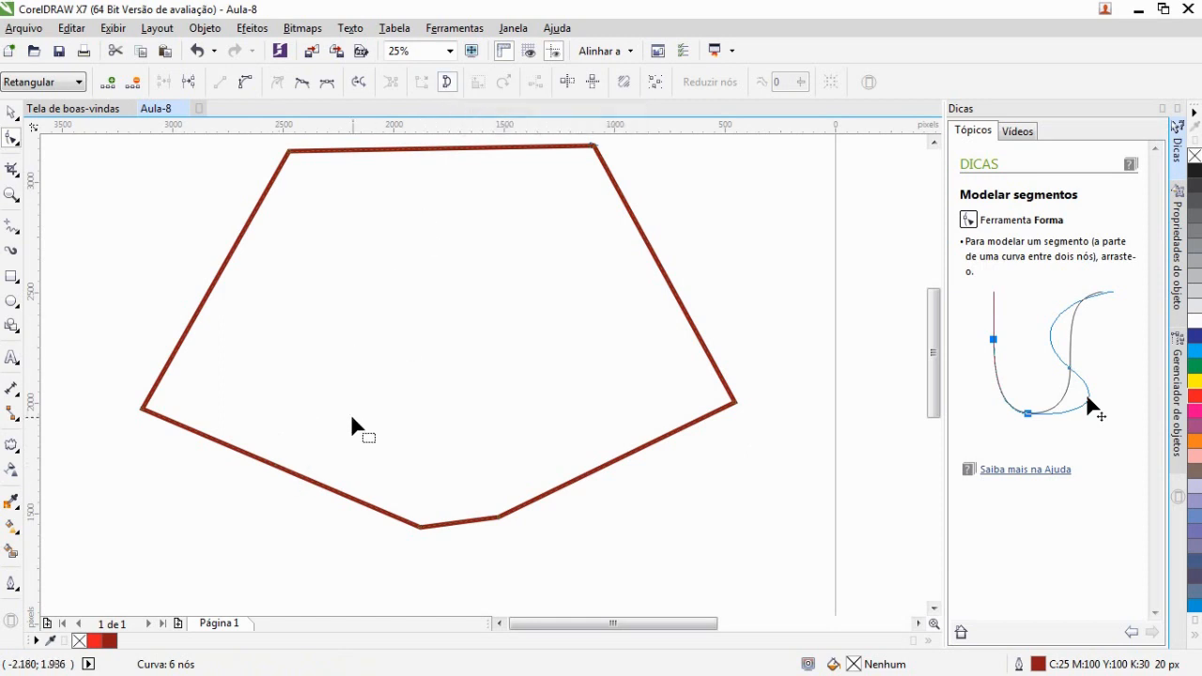
# Add nodes on the top edge and drag them down to cut a rectangular notch into the shape's top
pyautogui.doubleClick(447, 148)
pyautogui.click(431, 151)
pyautogui.click(432, 150)
pyautogui.moveTo(431, 151); pyautogui.dragTo(410, 310)
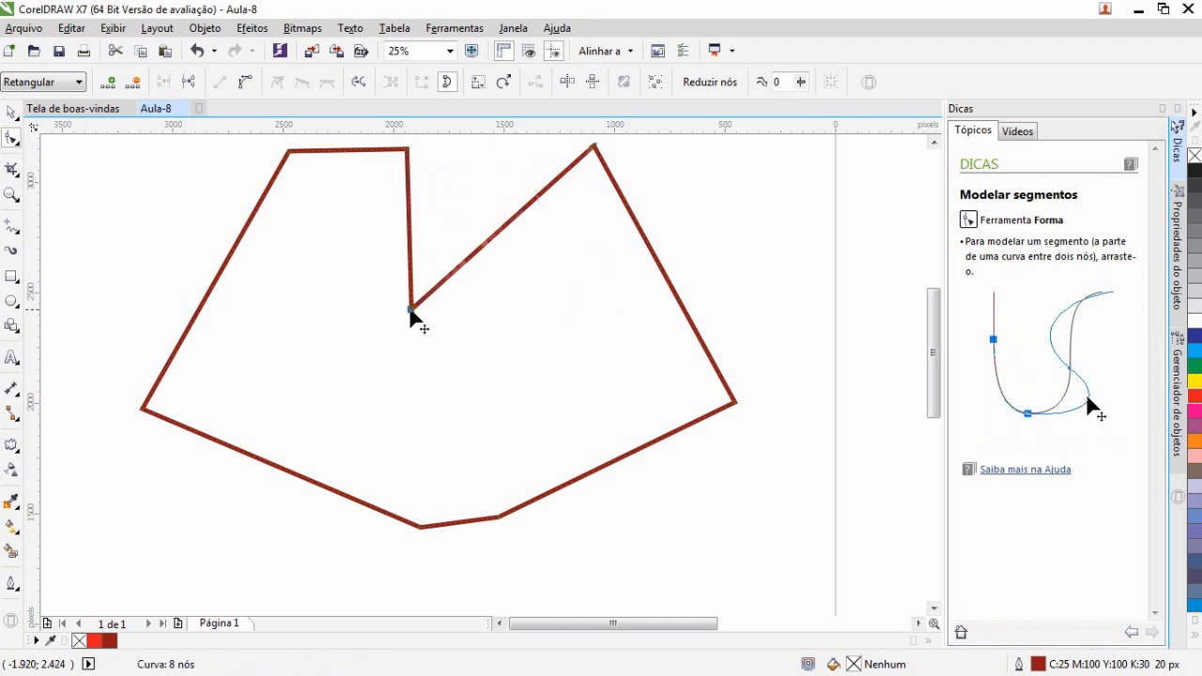
pyautogui.doubleClick(470, 256)
pyautogui.moveTo(469, 257); pyautogui.dragTo(505, 313)
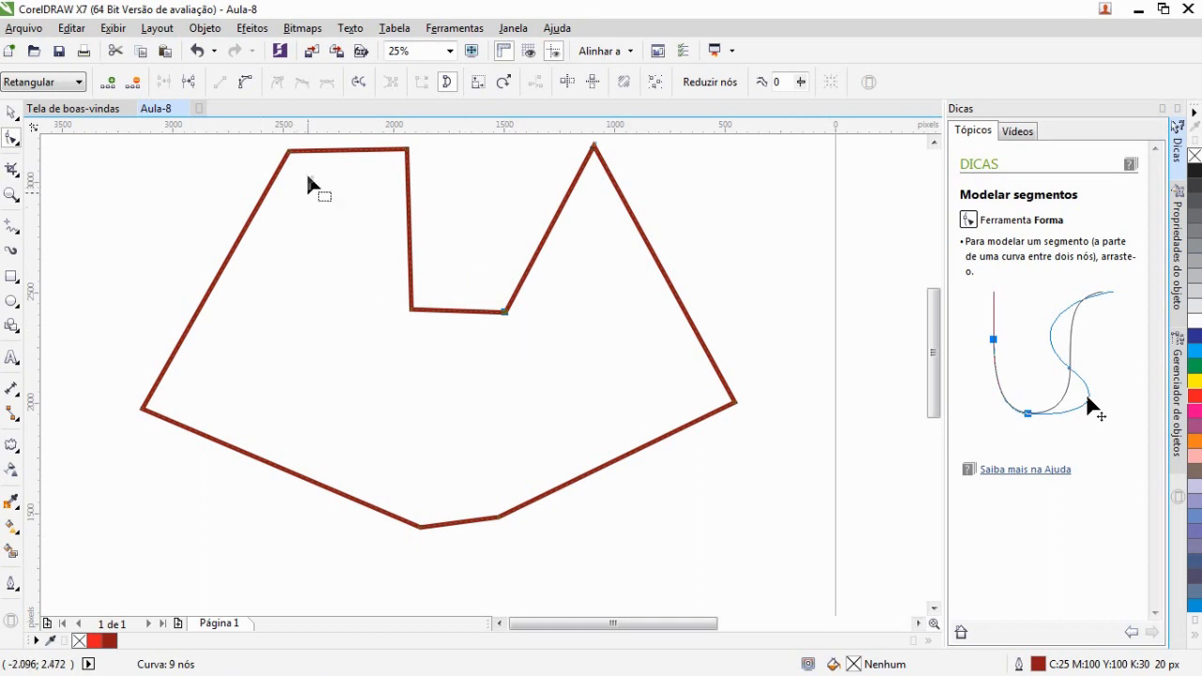
# Add more nodes on the notch's slanted edge and drag them to form an arrow-like point inside the notch
pyautogui.click(446, 88)
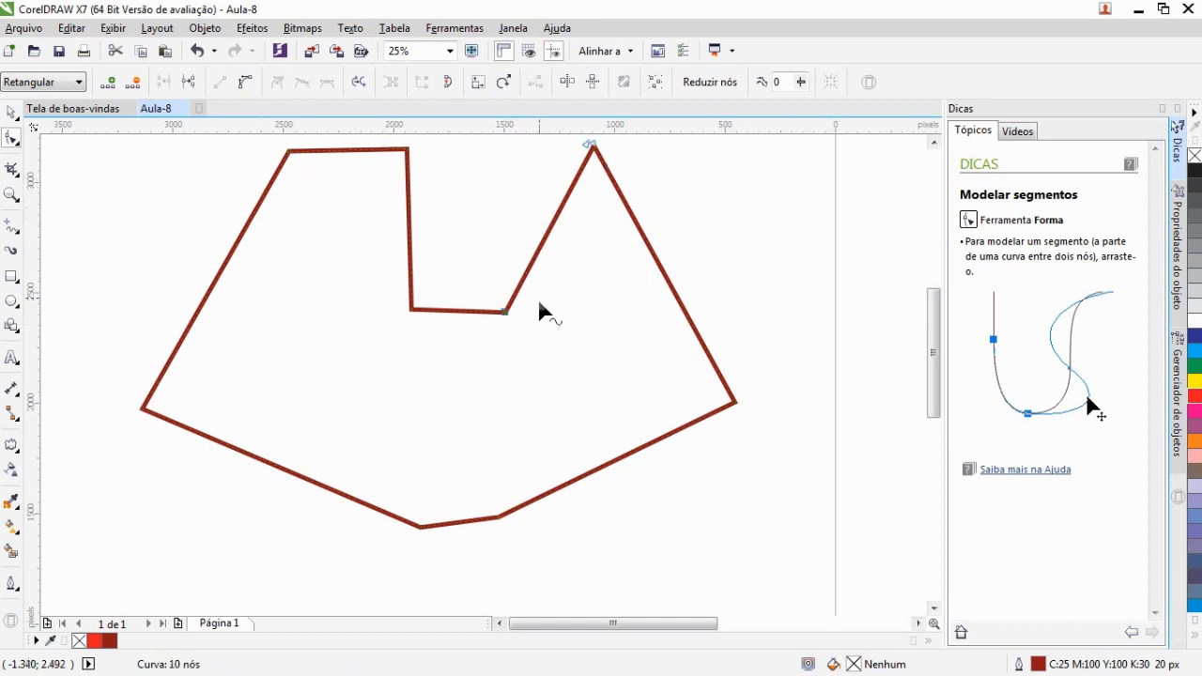
pyautogui.doubleClick(529, 272)
pyautogui.moveTo(529, 271); pyautogui.dragTo(470, 263)
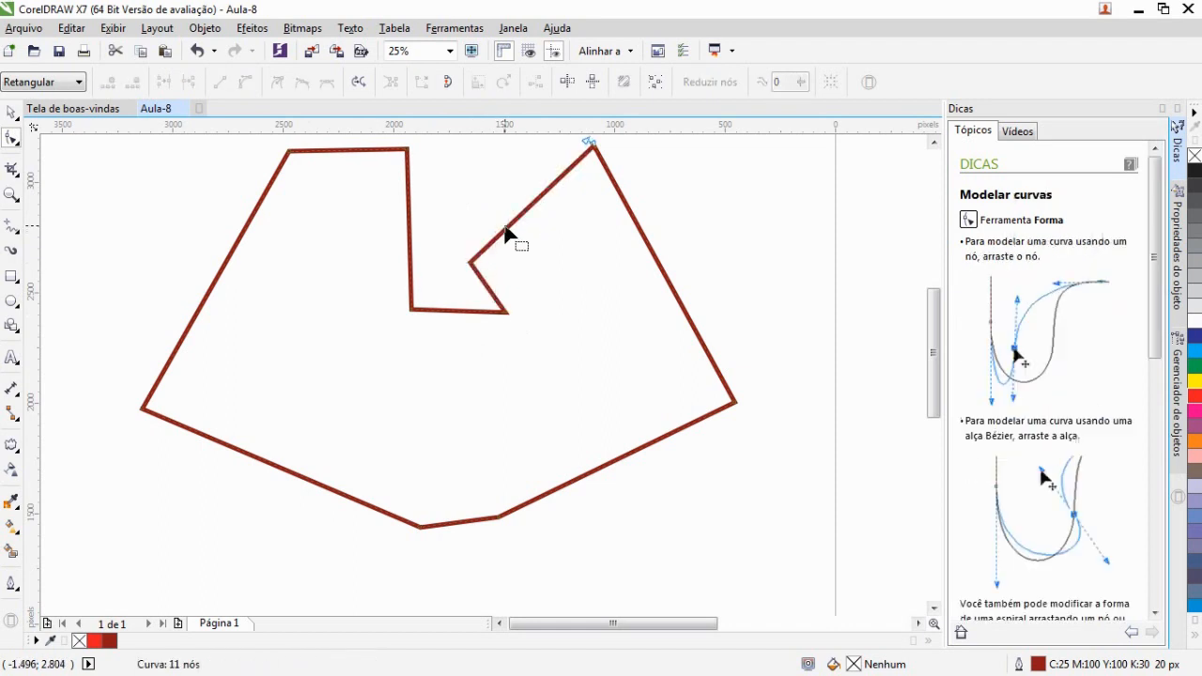
pyautogui.moveTo(507, 237)
pyautogui.mouseDown()
pyautogui.moveTo(473, 206)
pyautogui.moveTo(509, 232)
pyautogui.mouseUp()
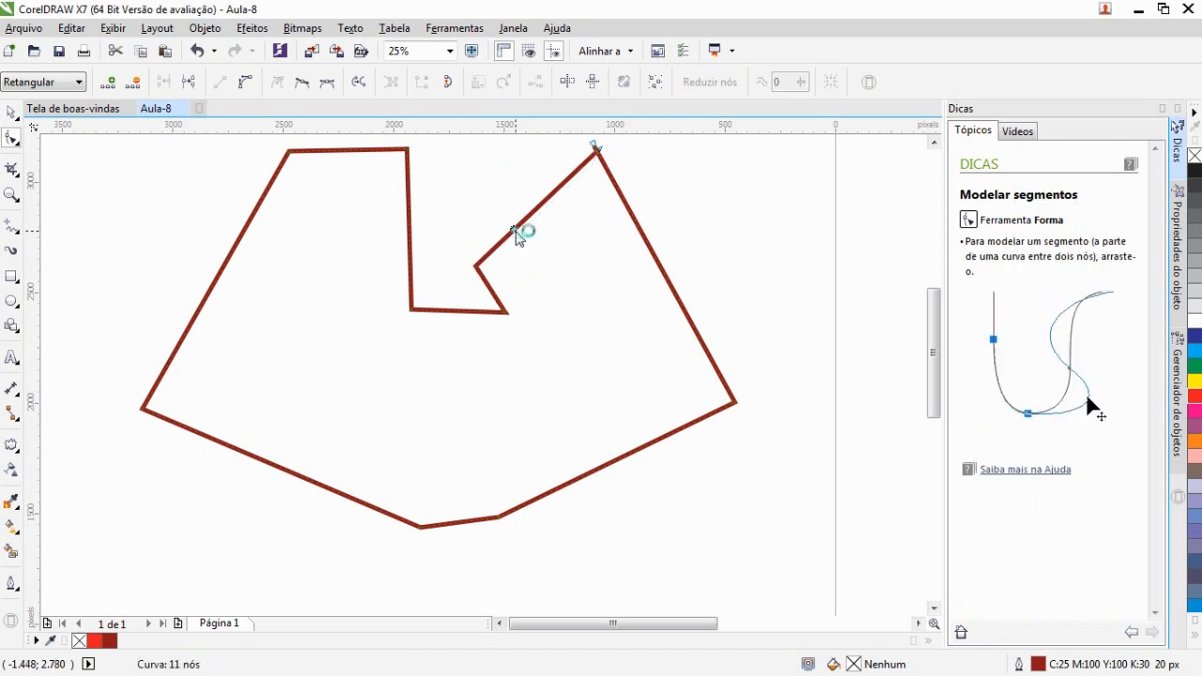
pyautogui.moveTo(513, 229); pyautogui.dragTo(429, 271)
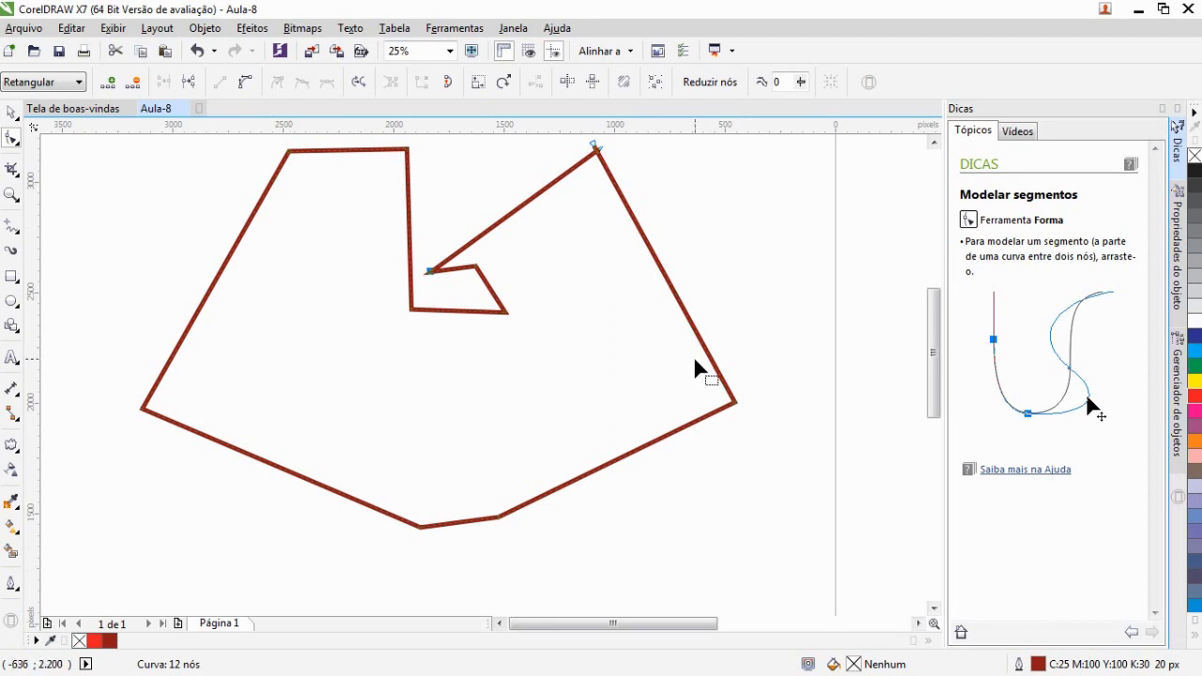
# Convert the right-hand segment to a curve and bend it outward, adjusting its end node and control handles
pyautogui.scroll(1, 777, 412)
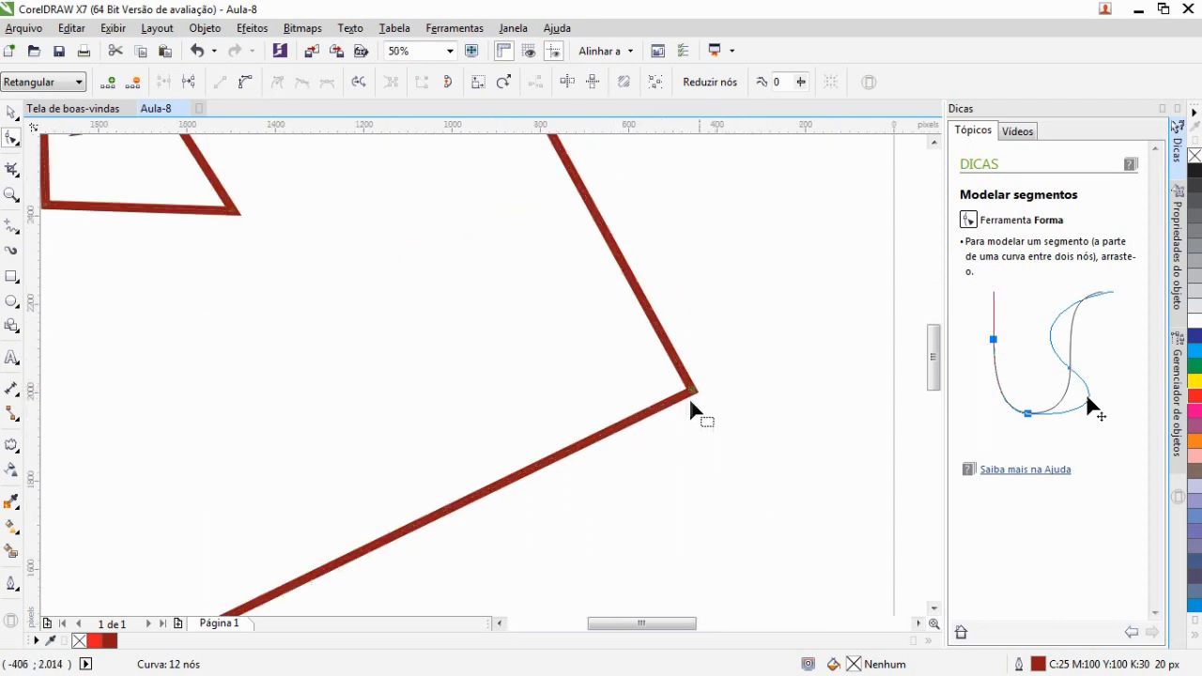
pyautogui.click(244, 87)
pyautogui.moveTo(600, 225); pyautogui.dragTo(751, 236)
pyautogui.moveTo(694, 393); pyautogui.dragTo(671, 377)
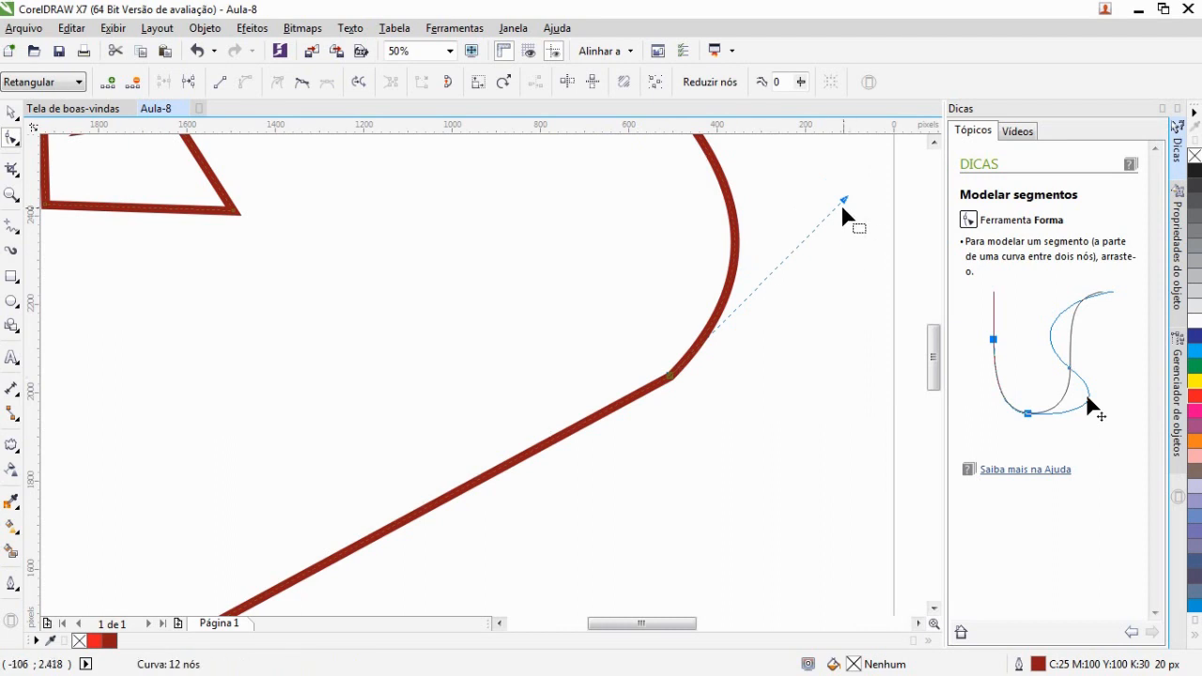
pyautogui.moveTo(843, 199); pyautogui.dragTo(862, 236)
pyautogui.moveTo(869, 249)
pyautogui.mouseDown()
pyautogui.moveTo(824, 467)
pyautogui.moveTo(825, 353)
pyautogui.mouseUp()
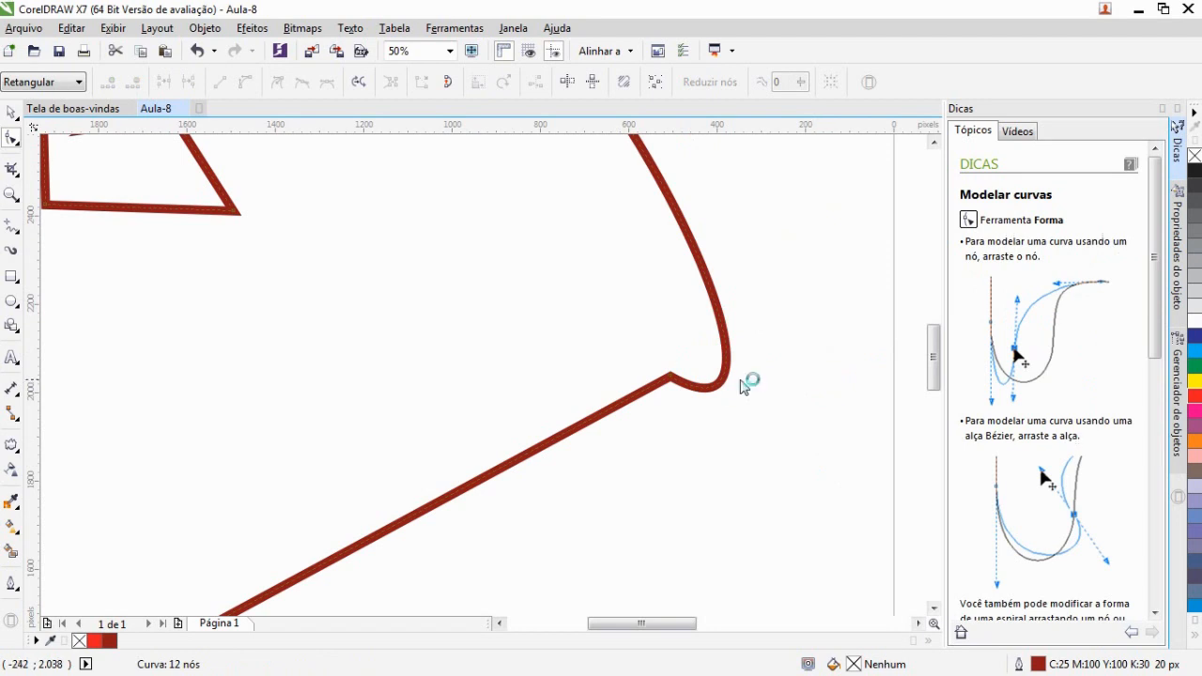
# Switch the lower curve node between smooth and cusp types while adjusting its handle, leaving it smooth
pyautogui.click(671, 379)
pyautogui.moveTo(823, 463); pyautogui.dragTo(838, 350)
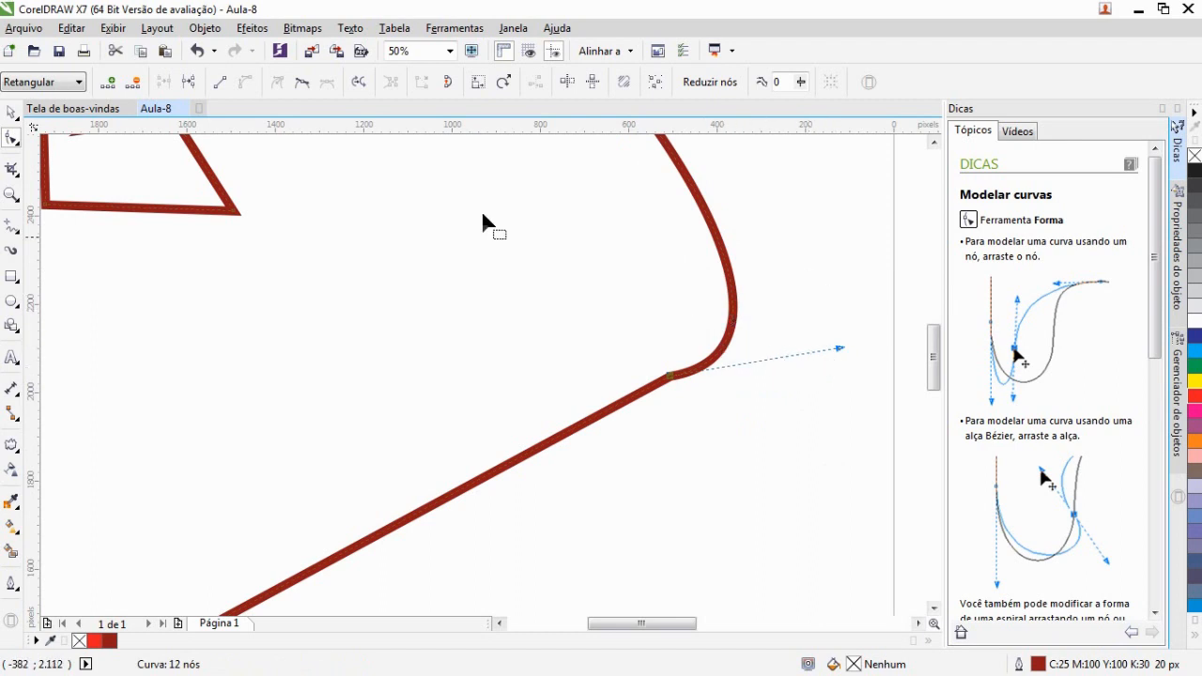
pyautogui.click(302, 85)
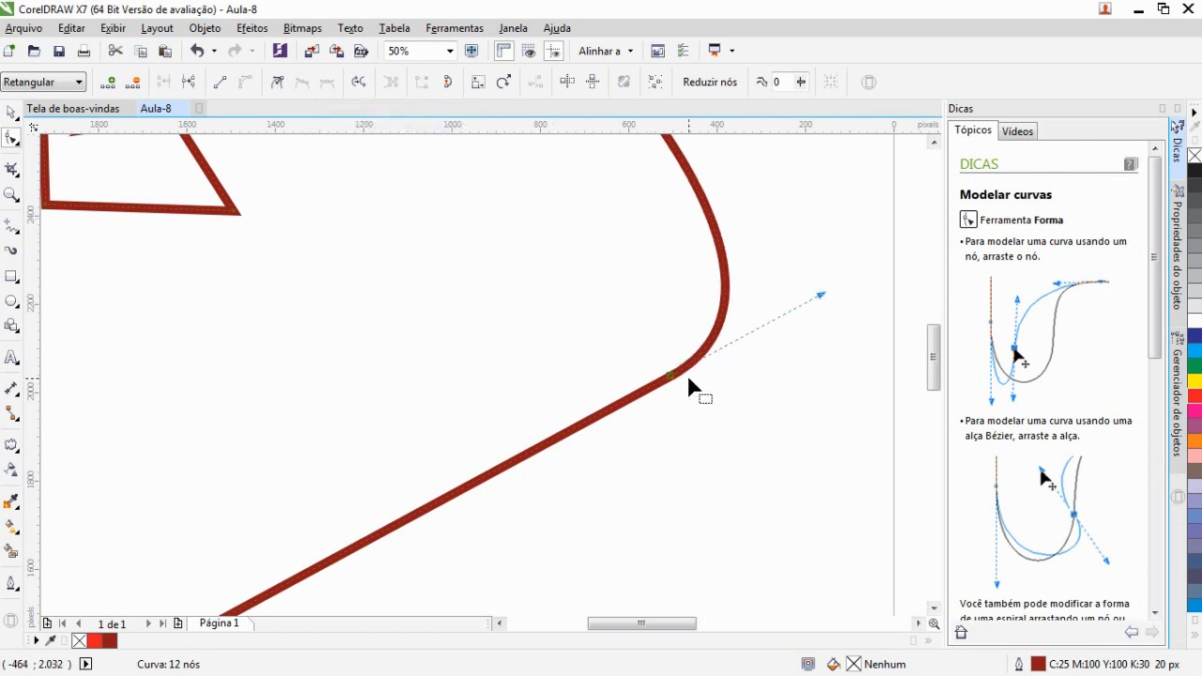
pyautogui.click(277, 84)
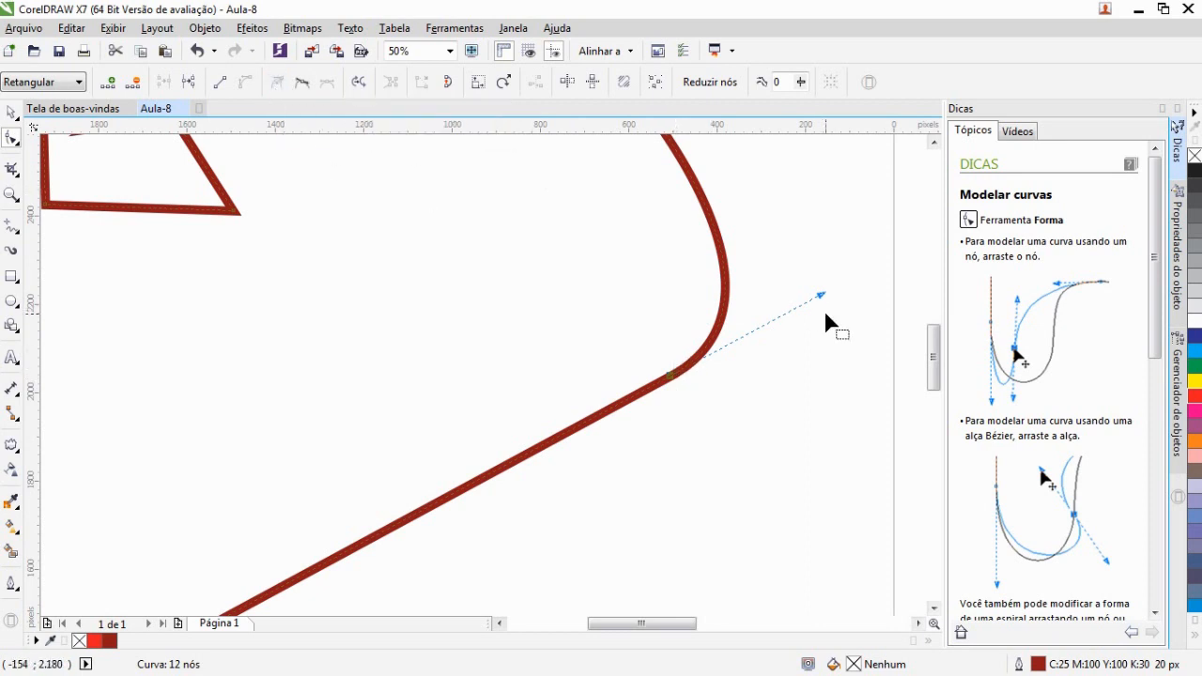
pyautogui.moveTo(821, 297); pyautogui.dragTo(811, 422)
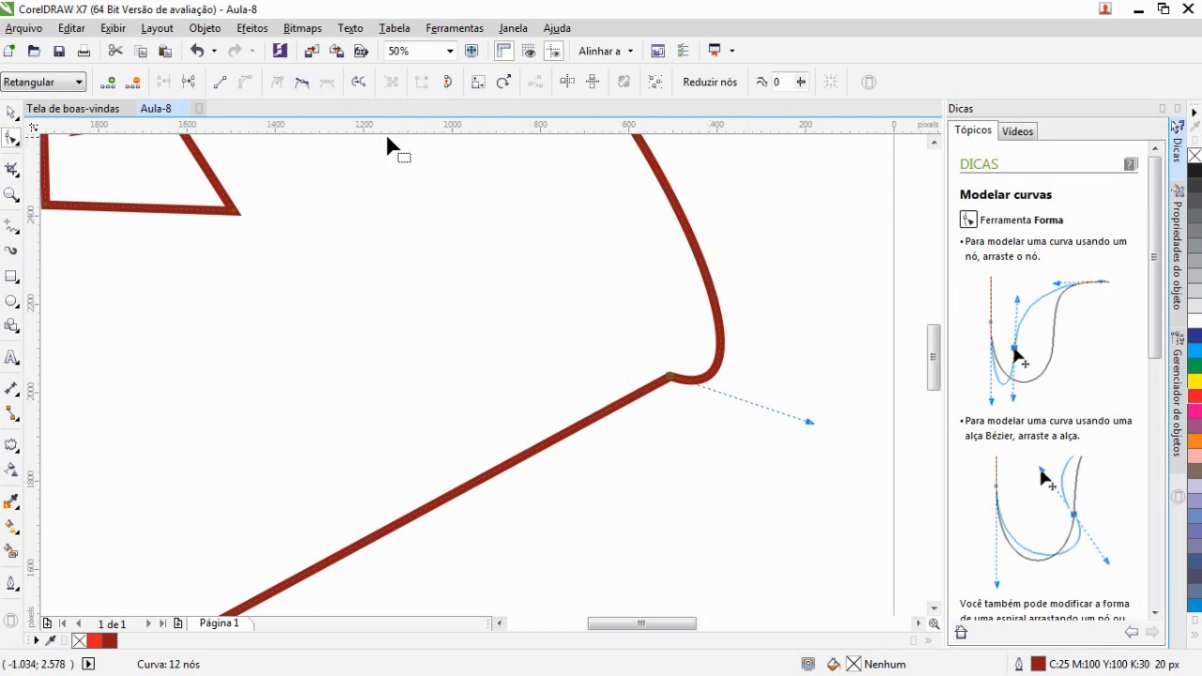
pyautogui.click(302, 83)
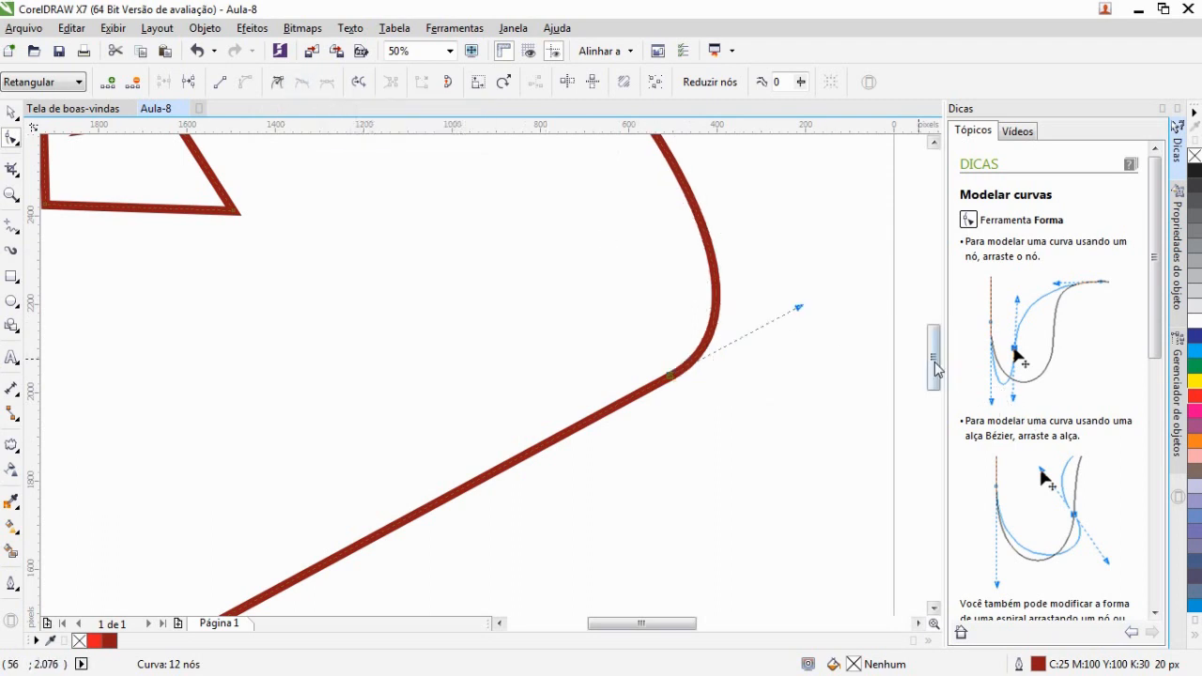
# Convert the curved right-hand segment back into a straight line
pyautogui.moveTo(932, 369); pyautogui.dragTo(928, 333)
pyautogui.click(923, 332)
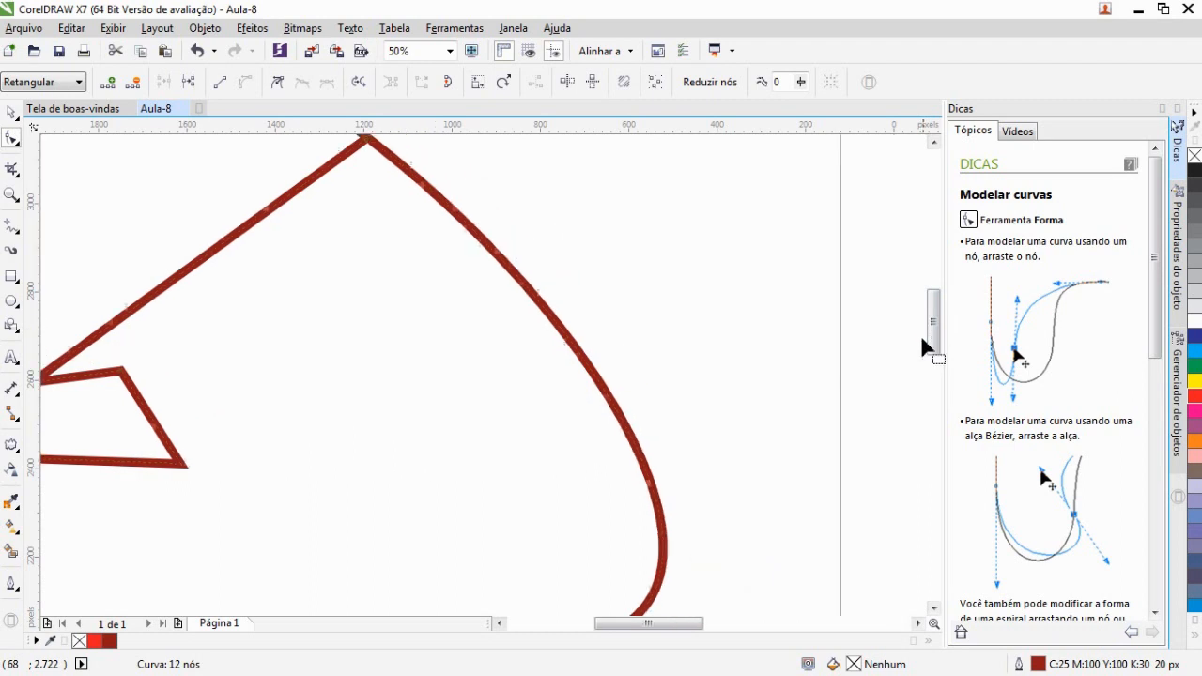
pyautogui.scroll(-2, 417, 357)
pyautogui.scroll(1, 385, 399)
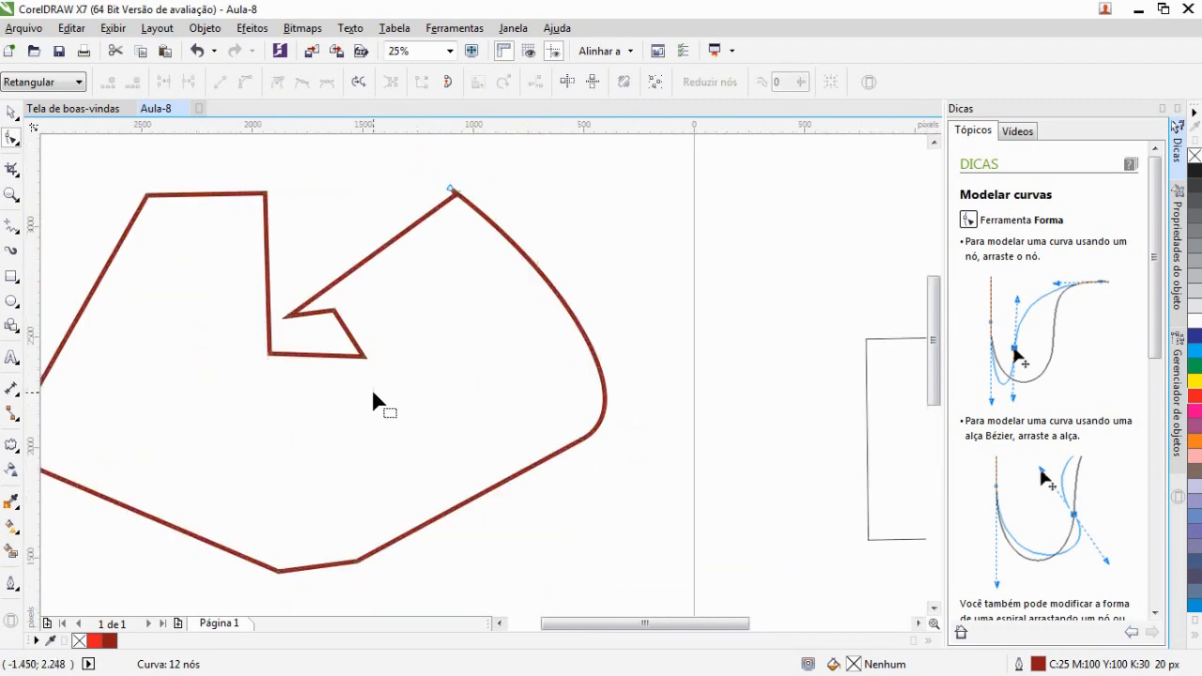
pyautogui.click(583, 445)
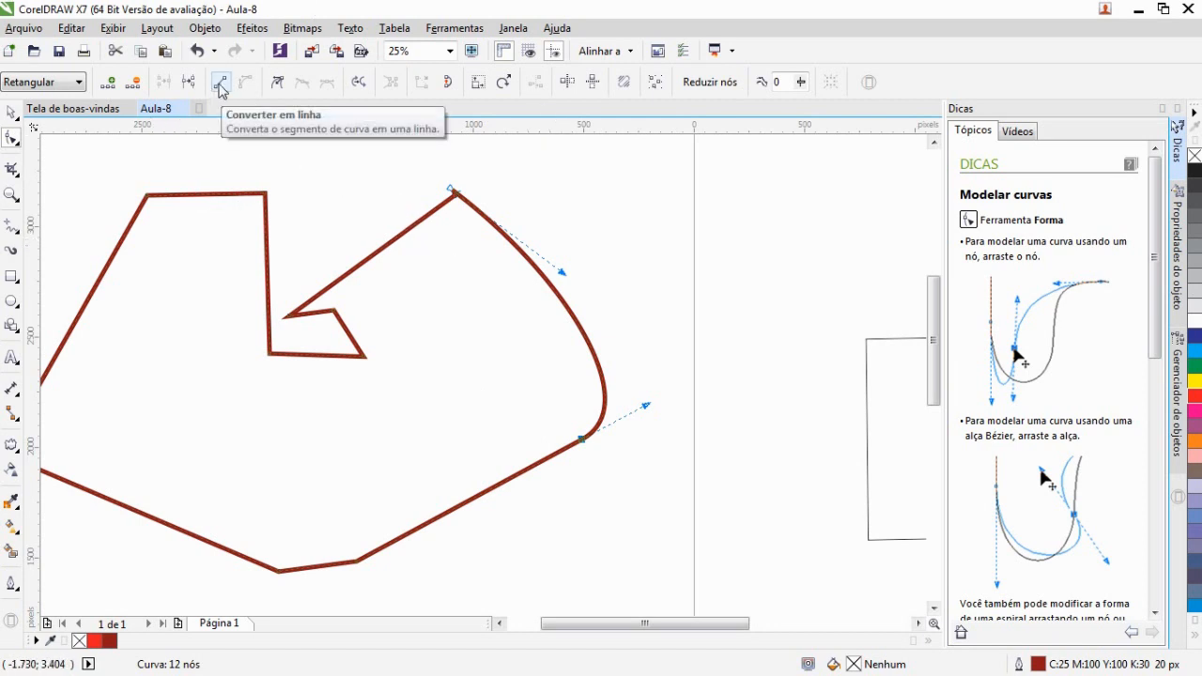
pyautogui.click(221, 87)
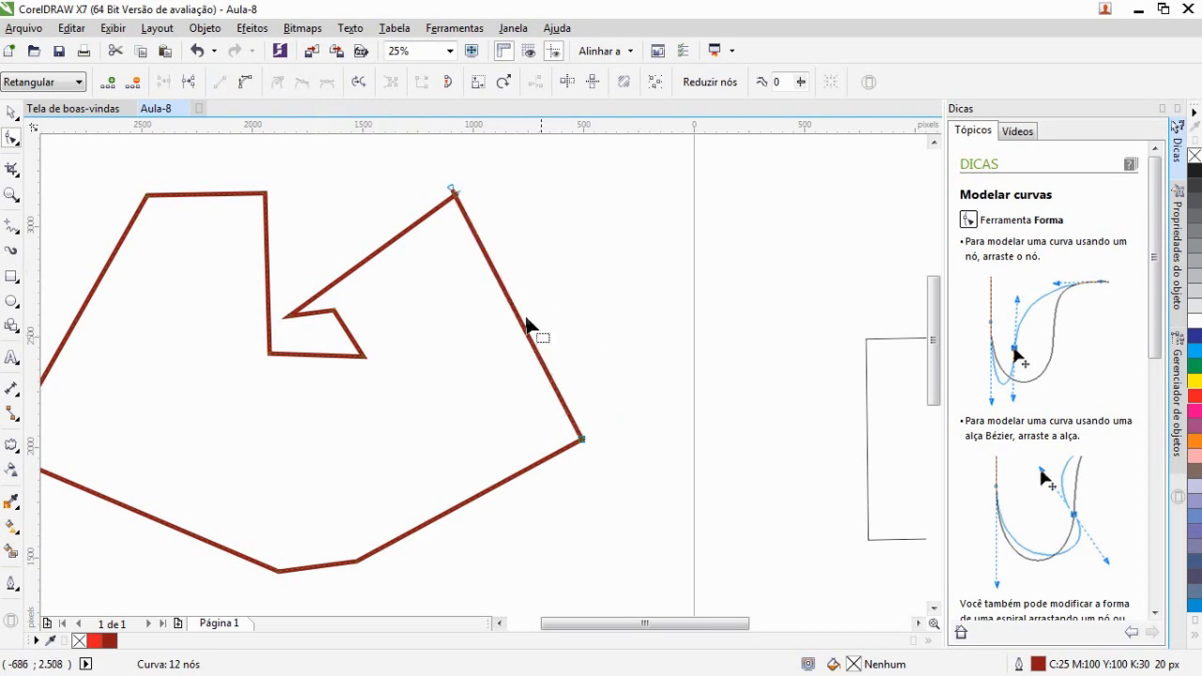
pyautogui.click(178, 196)
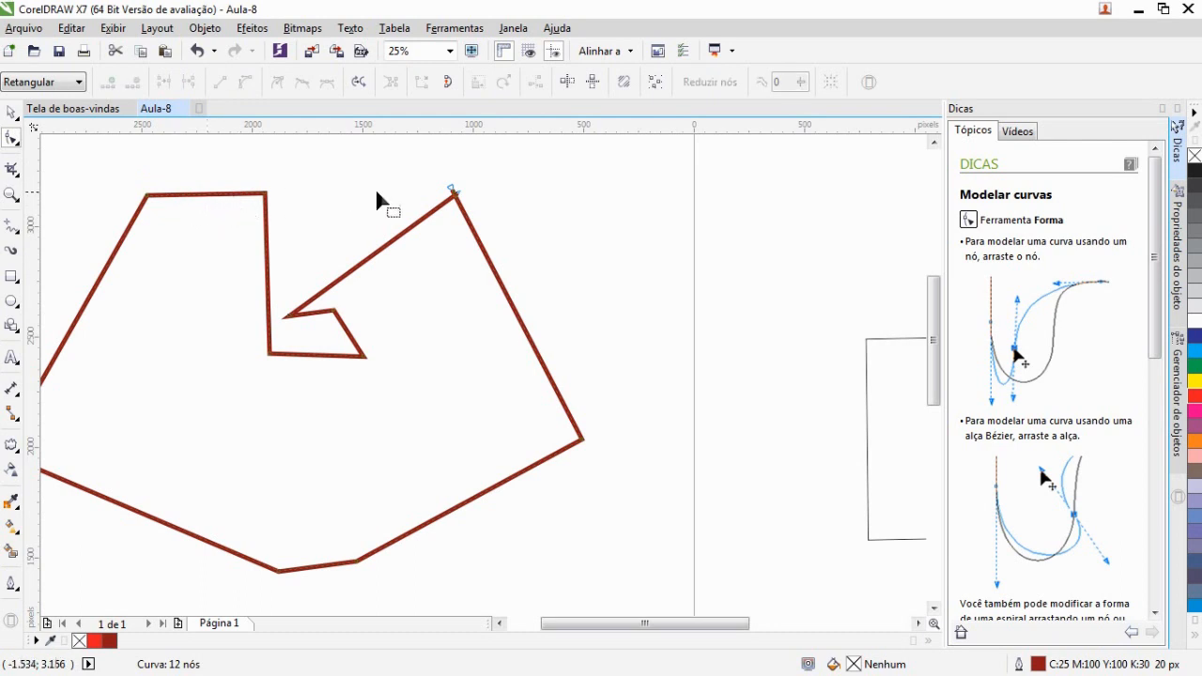
# Select the right corner node and apply Add nodes four times to subdivide the right-hand segment
pyautogui.click(582, 440)
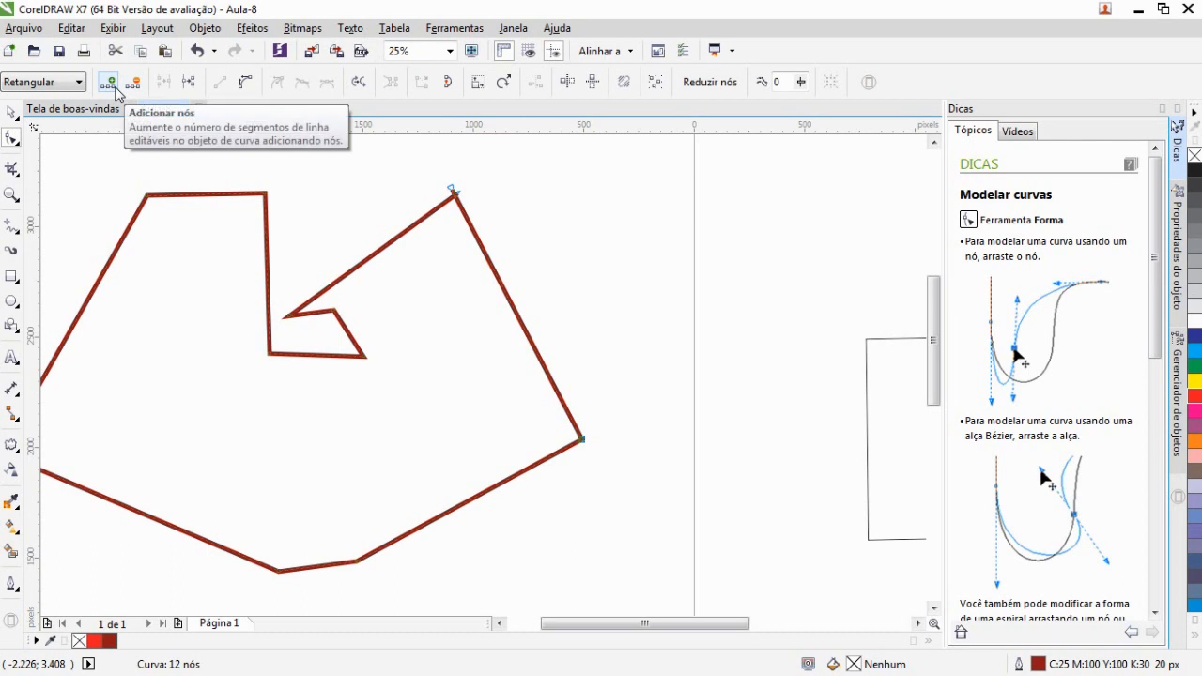
pyautogui.click(109, 87)
pyautogui.click(109, 87)
pyautogui.click(109, 86)
pyautogui.click(109, 86)
pyautogui.click(108, 87)
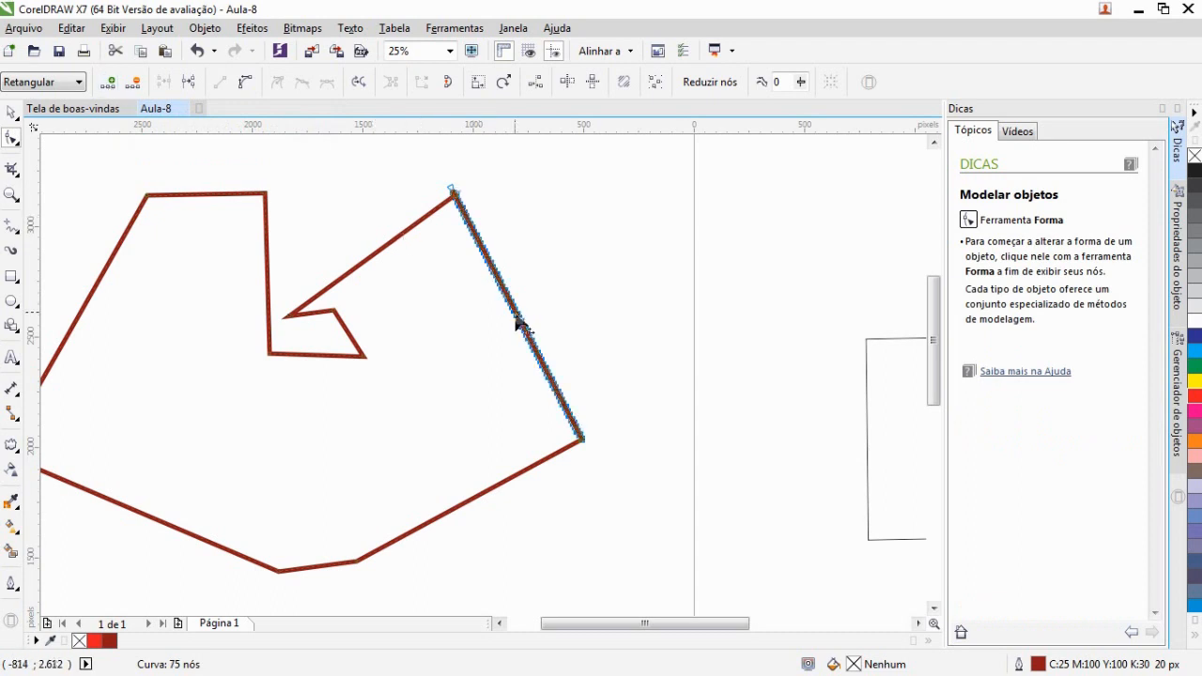
# Drag the subdivided right-hand segment outward to the right
pyautogui.moveTo(517, 324); pyautogui.dragTo(598, 303)
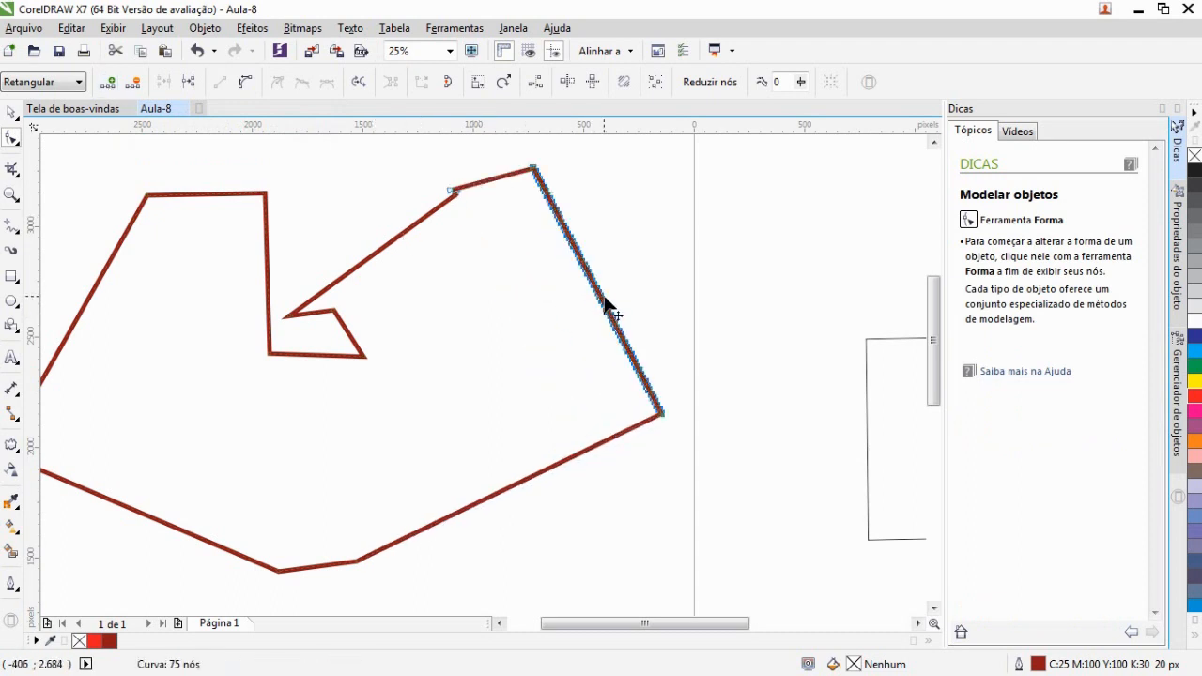
pyautogui.scroll(4, 583, 316)
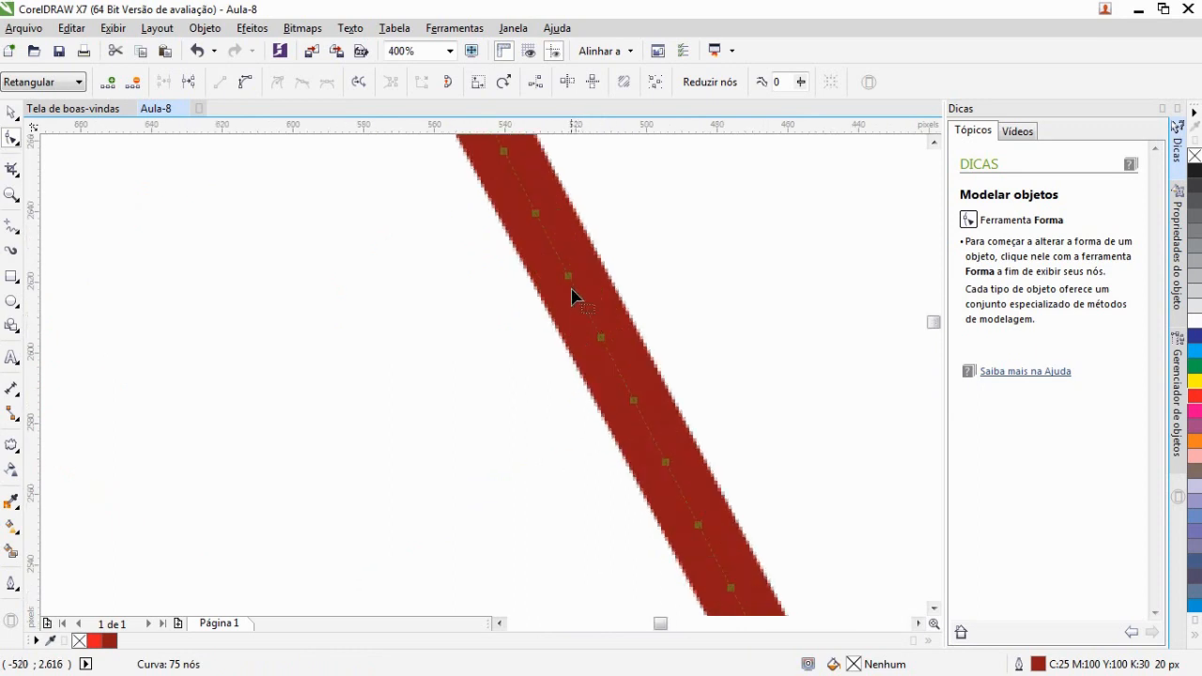
pyautogui.moveTo(569, 282)
pyautogui.mouseDown()
pyautogui.moveTo(770, 231)
pyautogui.moveTo(570, 283)
pyautogui.mouseUp()
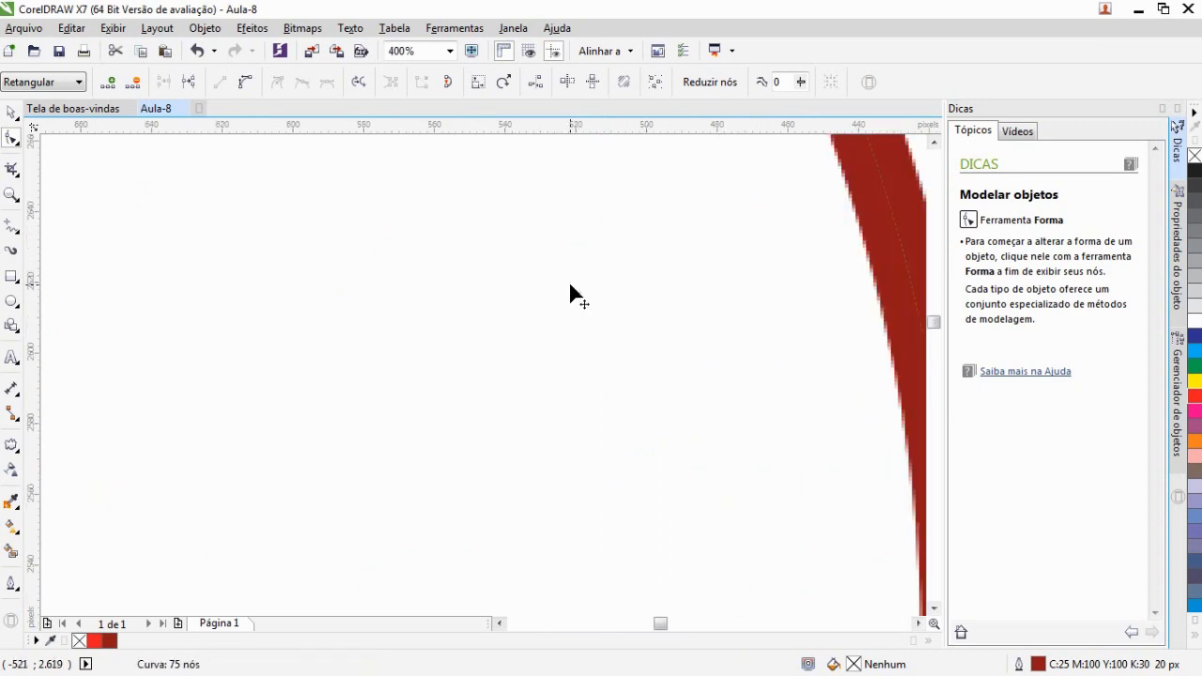
# Delete the selected extra nodes from the subdivided right-hand segment
pyautogui.press('Delete')
pyautogui.scroll(-5, 728, 302)
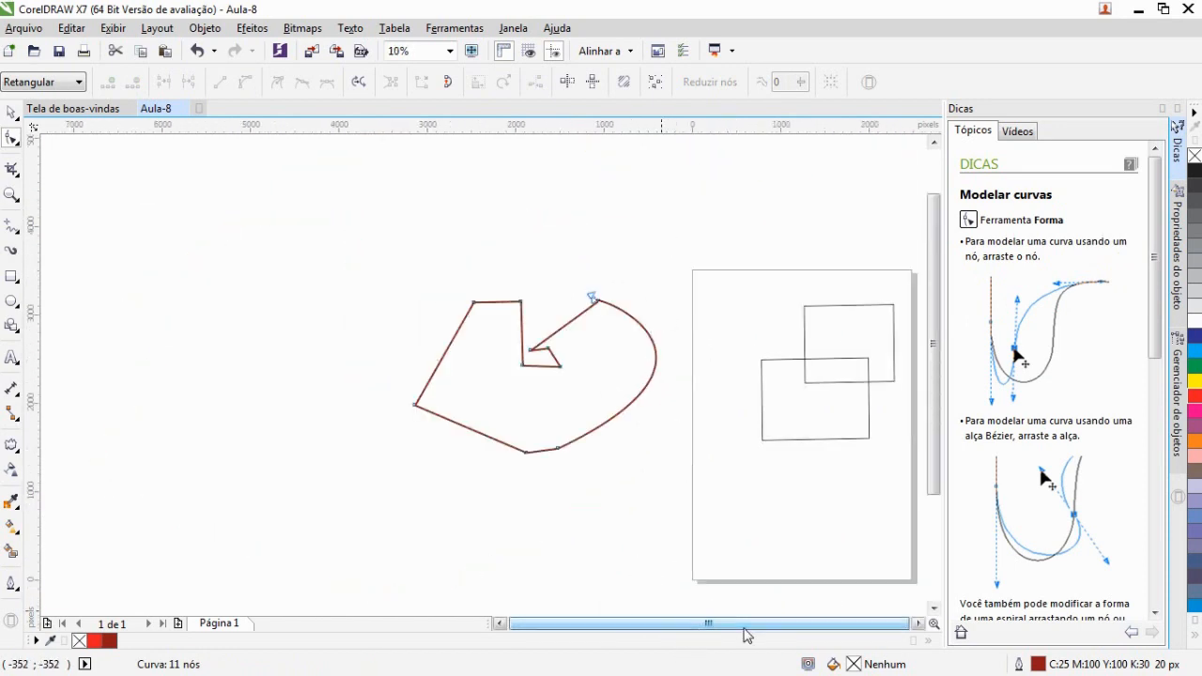
# Select all the objects on the canvas and delete them
pyautogui.click(11, 111)
pyautogui.moveTo(237, 214); pyautogui.dragTo(883, 534)
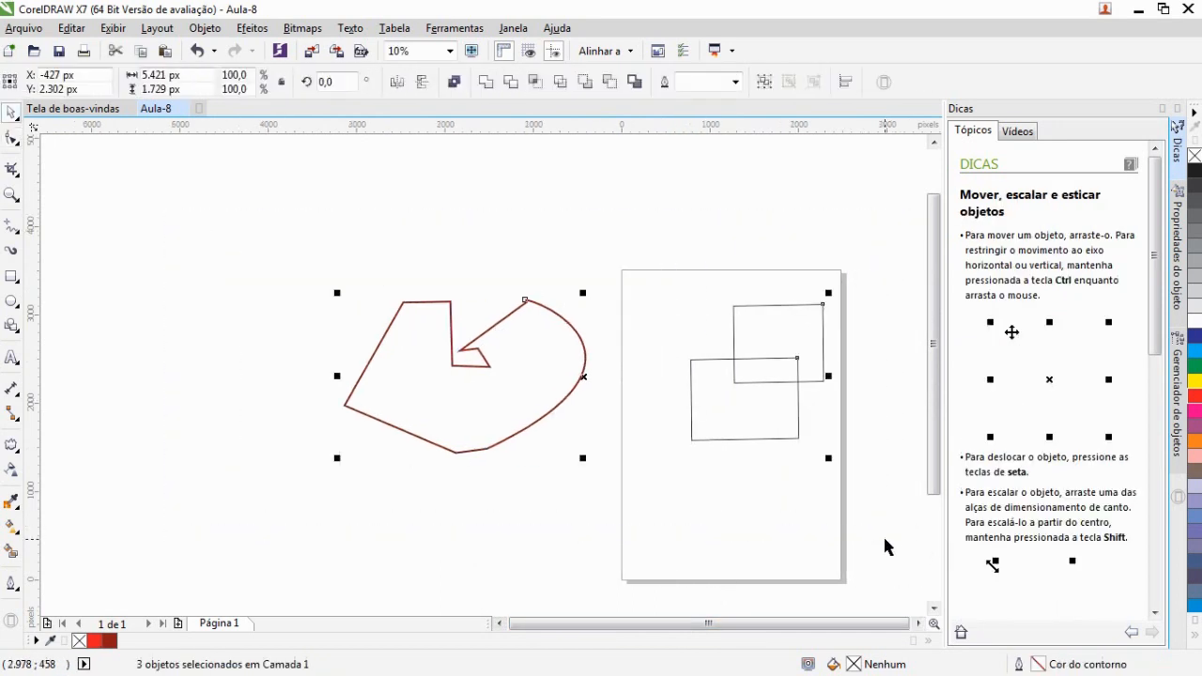
pyautogui.press('Delete')
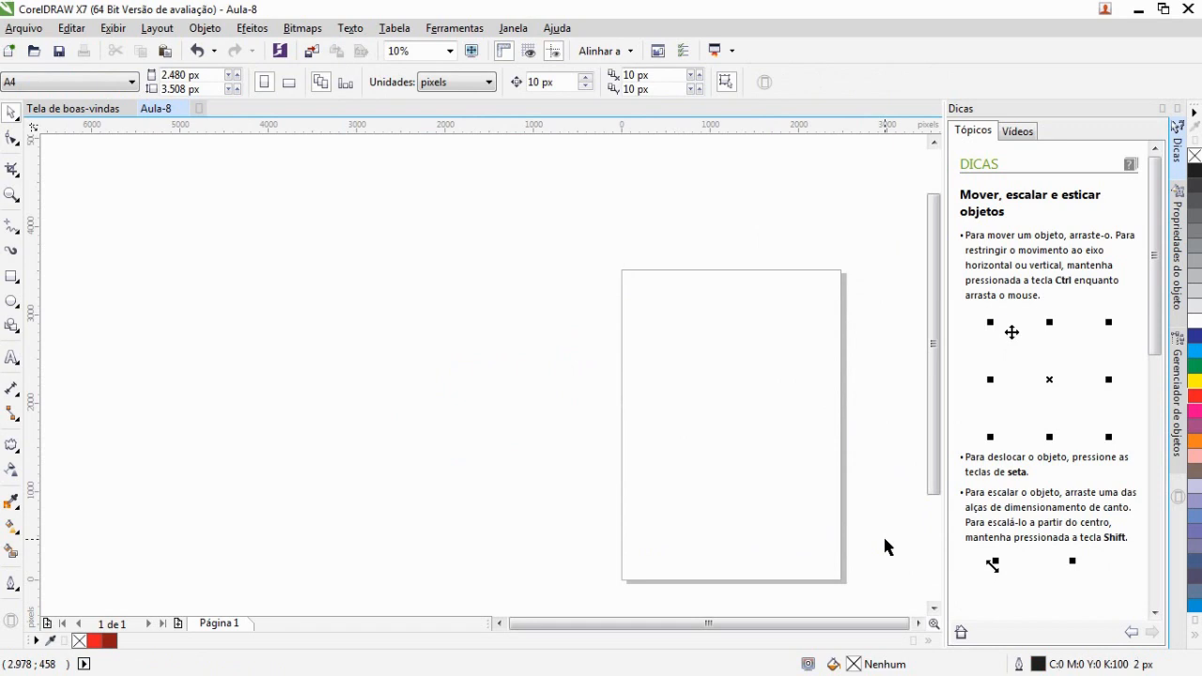
pyautogui.click(916, 623)
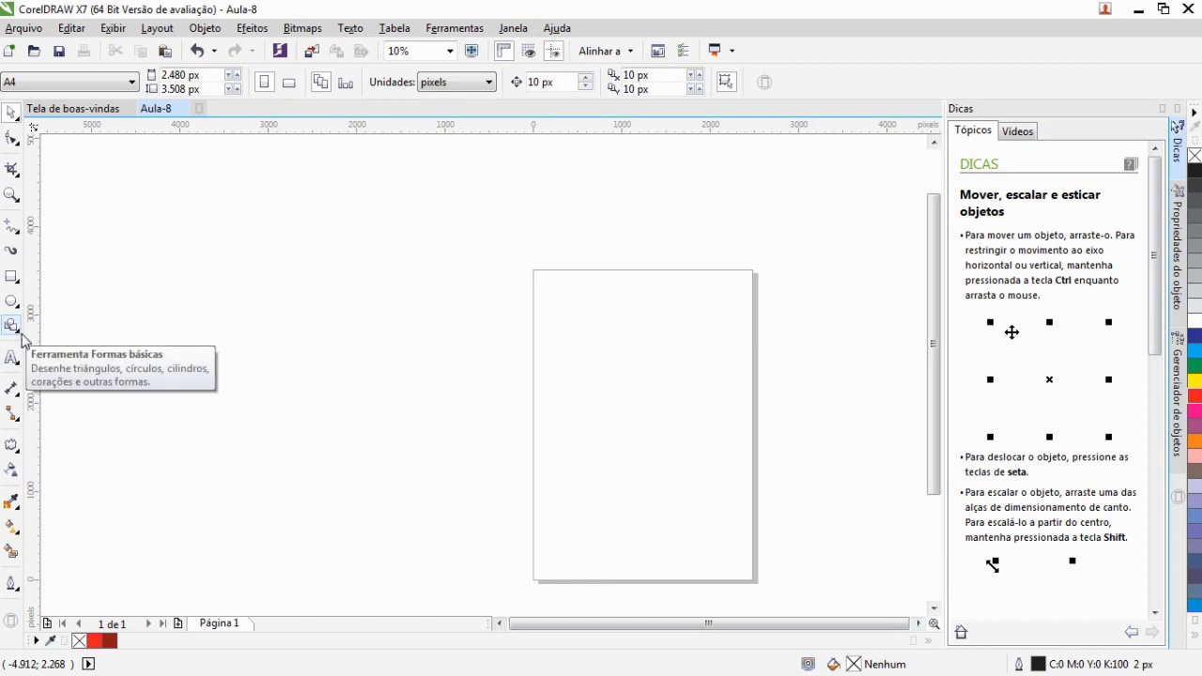
pyautogui.click(16, 285)
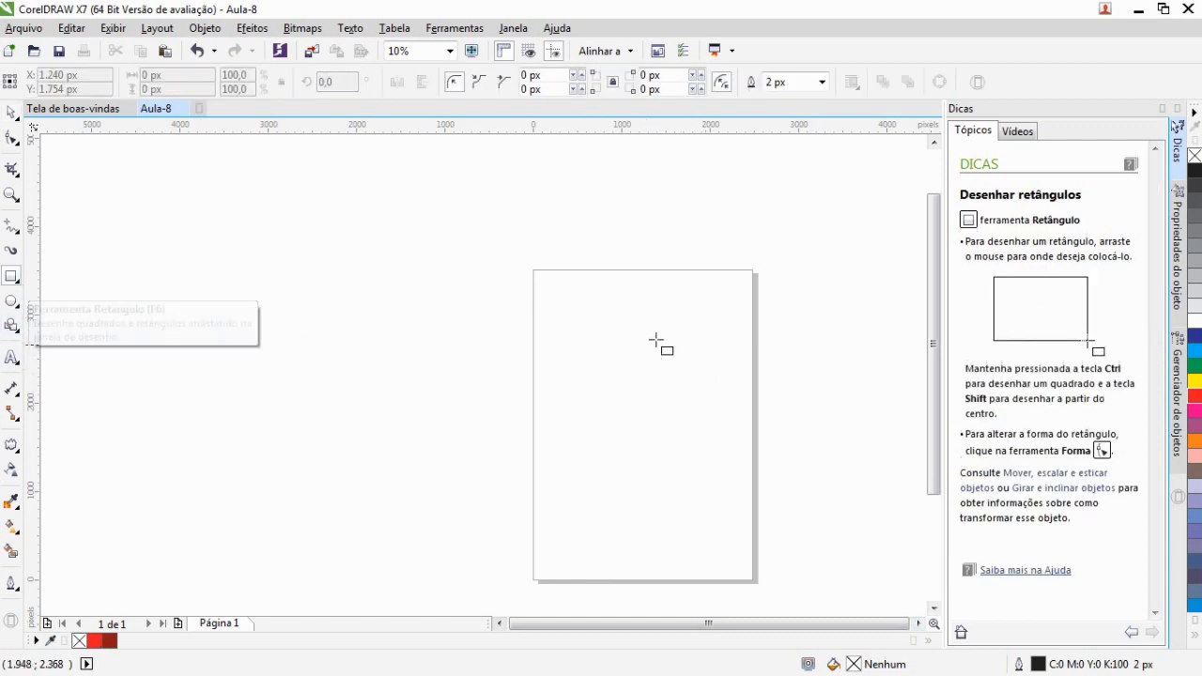
pyautogui.moveTo(597, 311); pyautogui.dragTo(716, 437)
pyautogui.press('Delete')
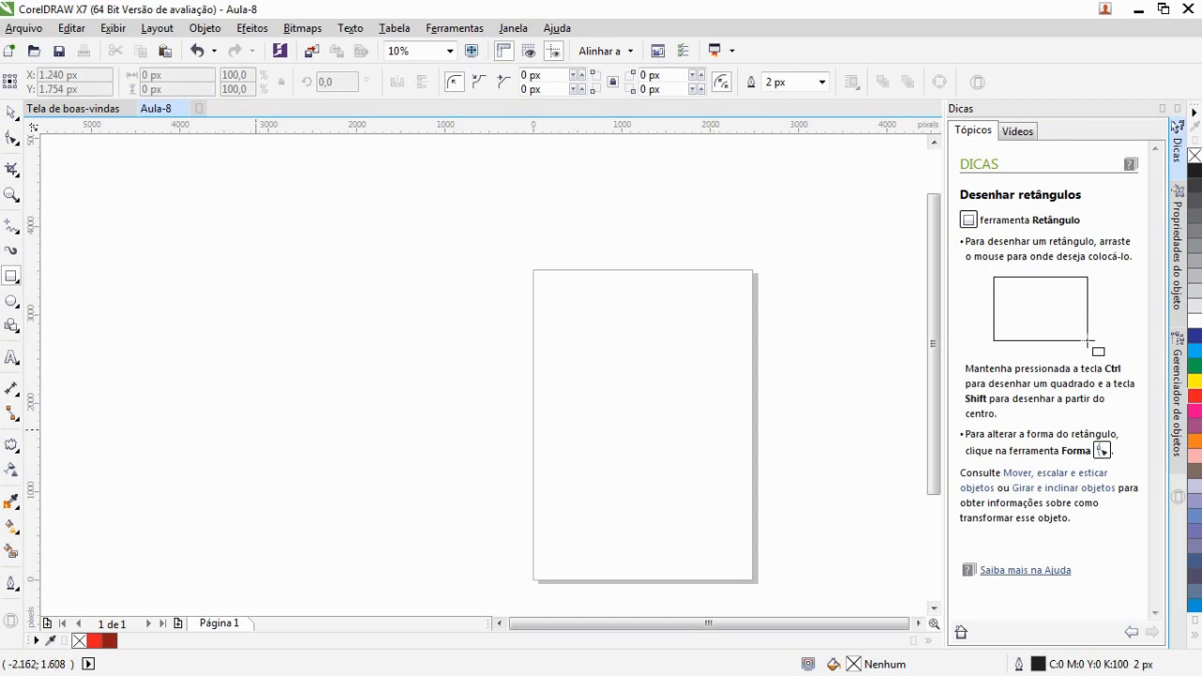
# Draw an ellipse about 1540 by 1850 px on the page and shift it slightly up and left
pyautogui.click(12, 303)
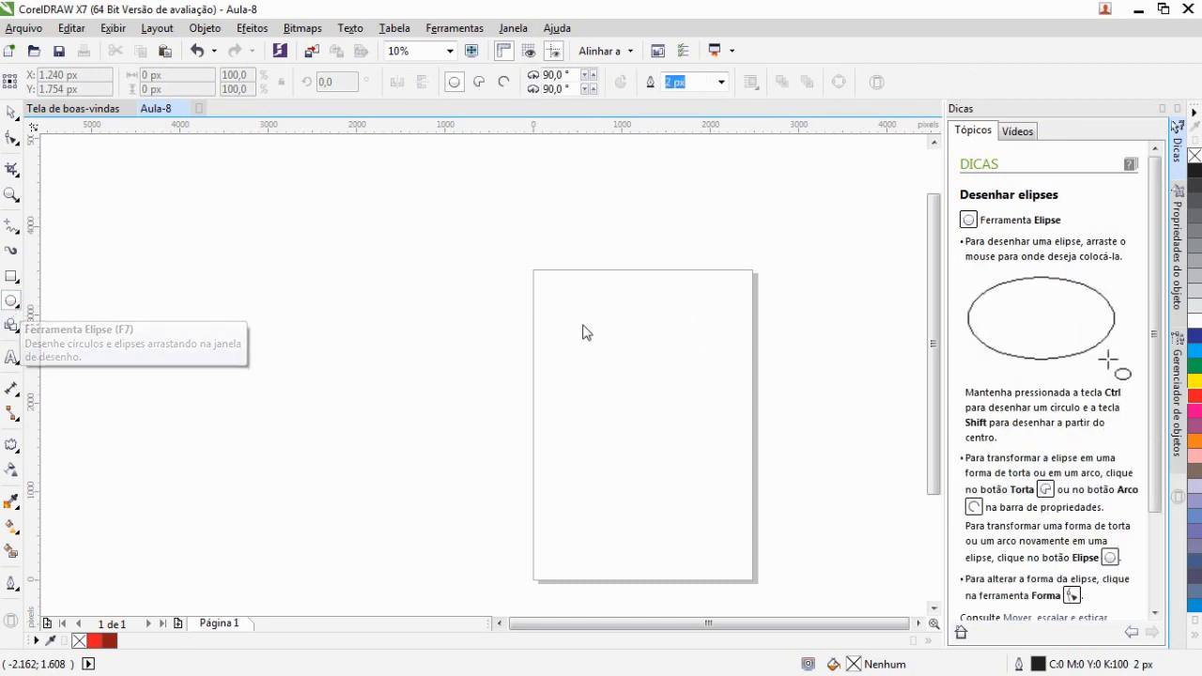
pyautogui.moveTo(589, 318); pyautogui.dragTo(725, 481)
pyautogui.press('space')
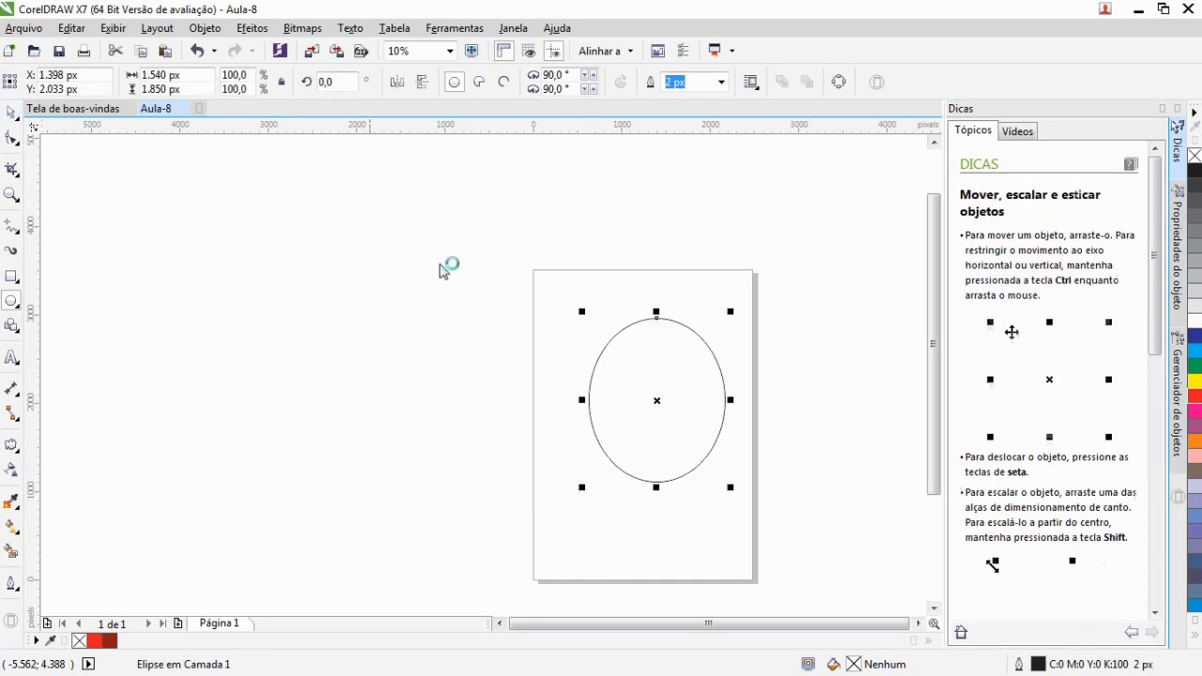
pyautogui.moveTo(667, 400); pyautogui.dragTo(659, 386)
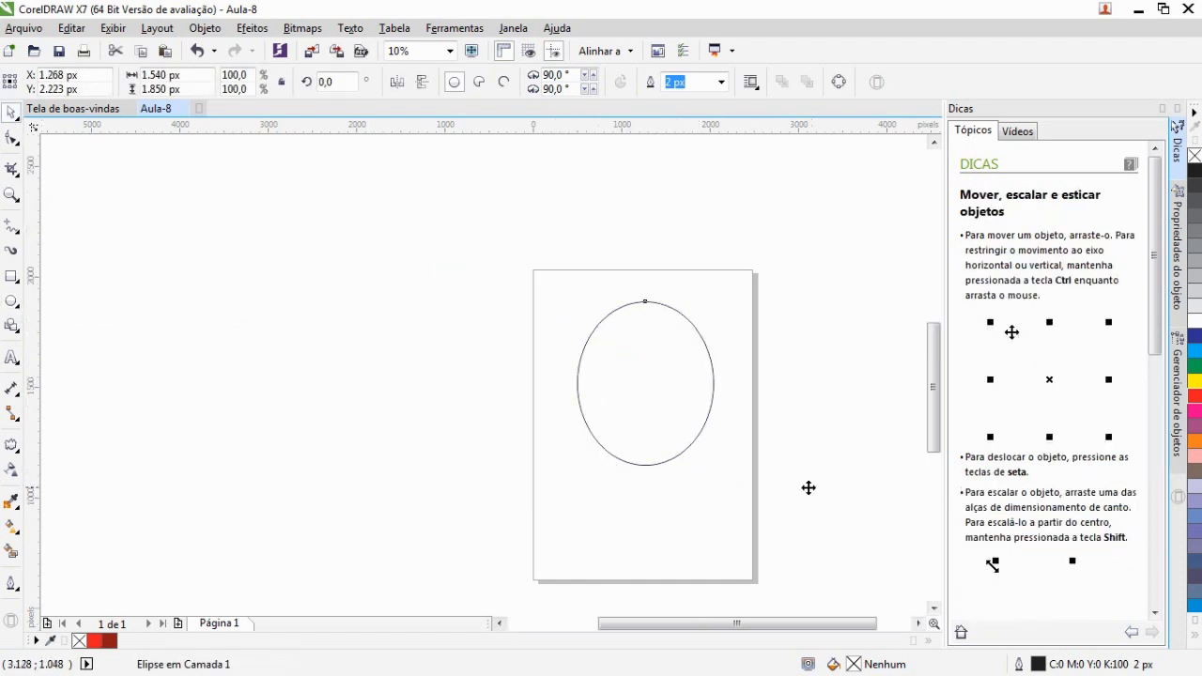
# Convert the ellipse to curves
pyautogui.scroll(4, 807, 486)
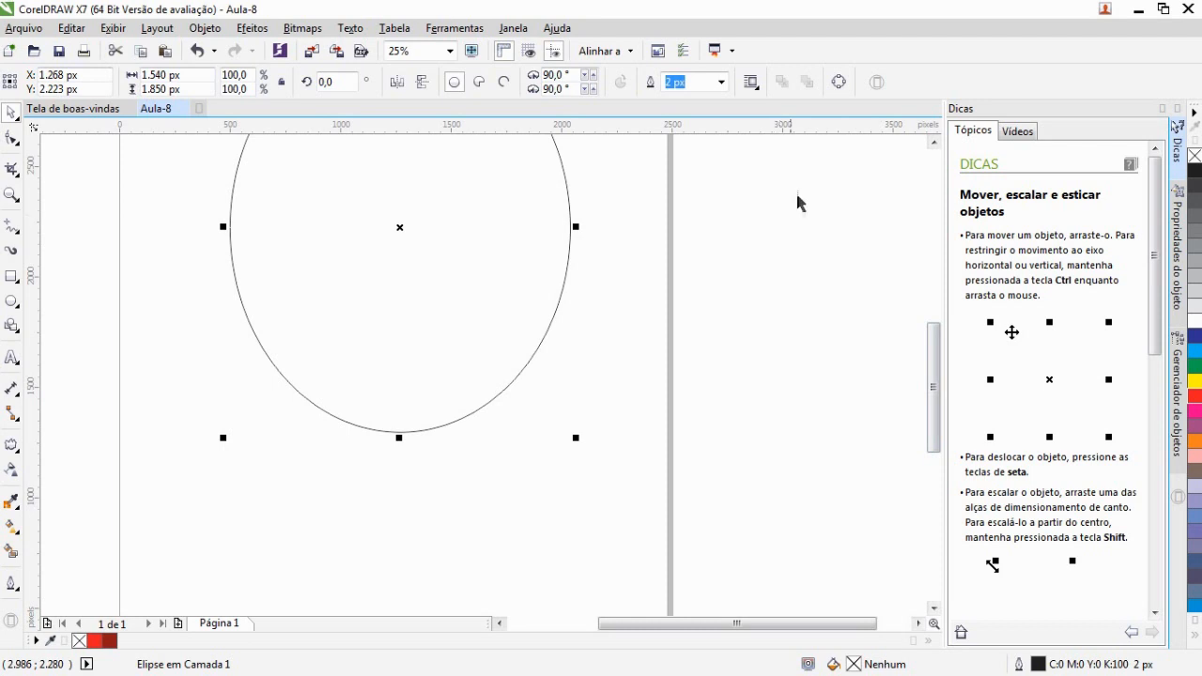
pyautogui.click(838, 83)
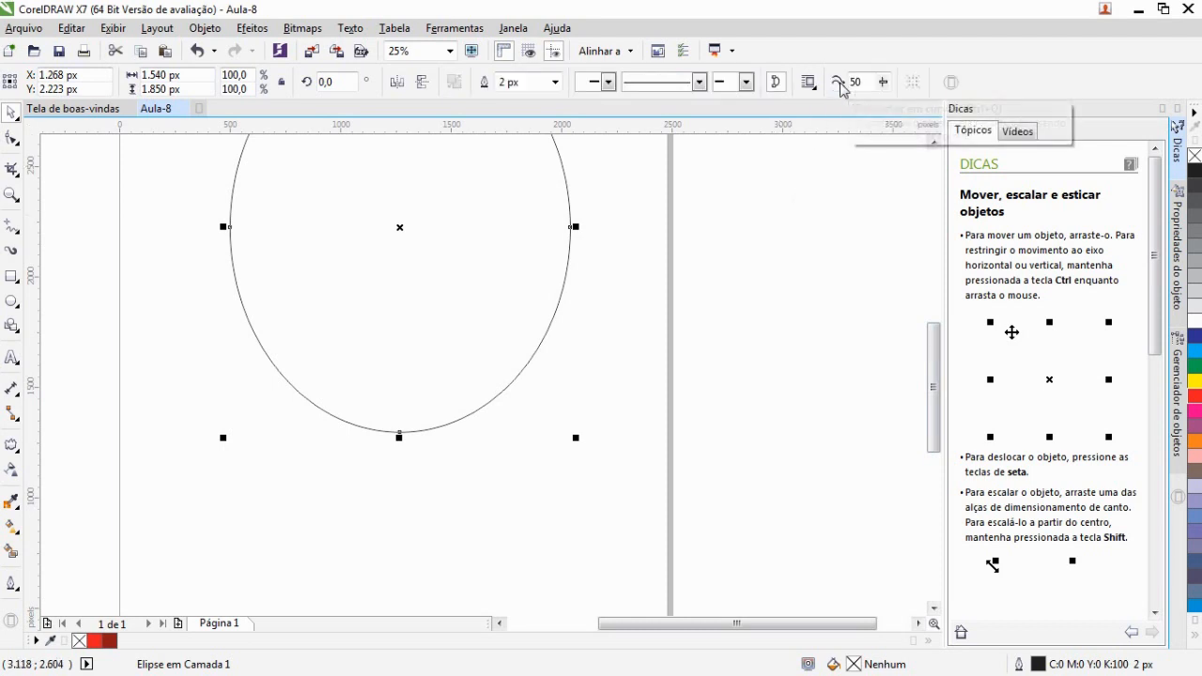
# Add three nodes on the ellipse's lower right, drag the middle one down into a pointed leg and adjust its sides
pyautogui.click(12, 139)
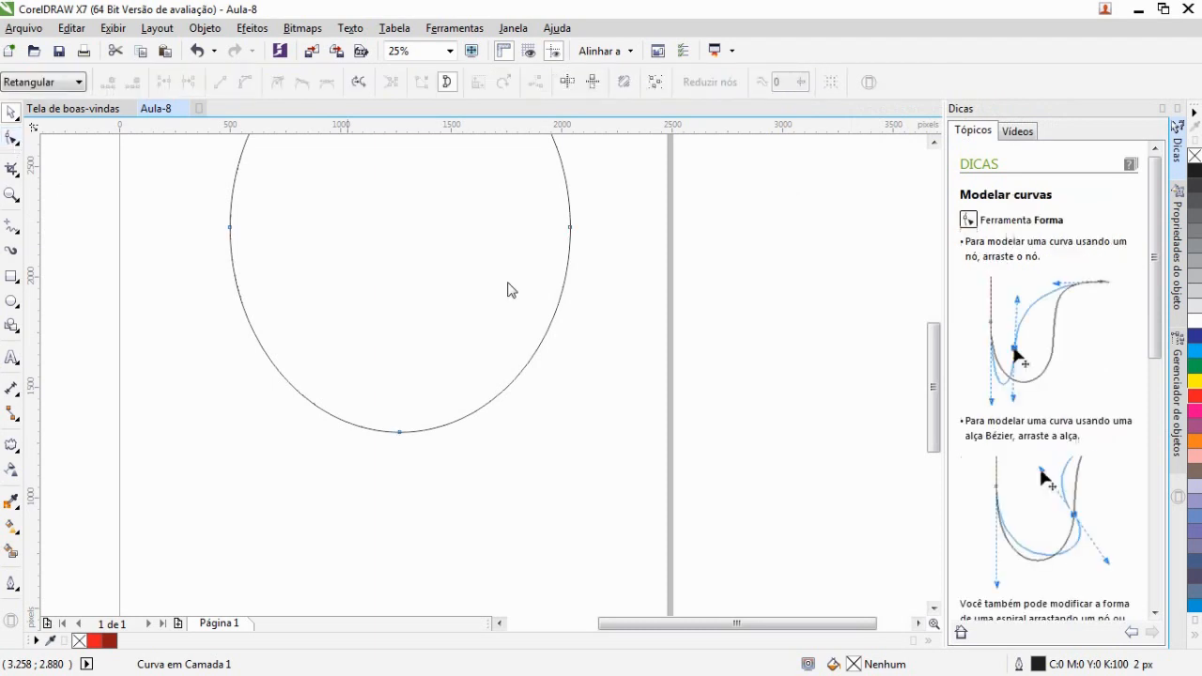
pyautogui.moveTo(936, 376)
pyautogui.mouseDown()
pyautogui.moveTo(939, 341)
pyautogui.moveTo(935, 369)
pyautogui.mouseUp()
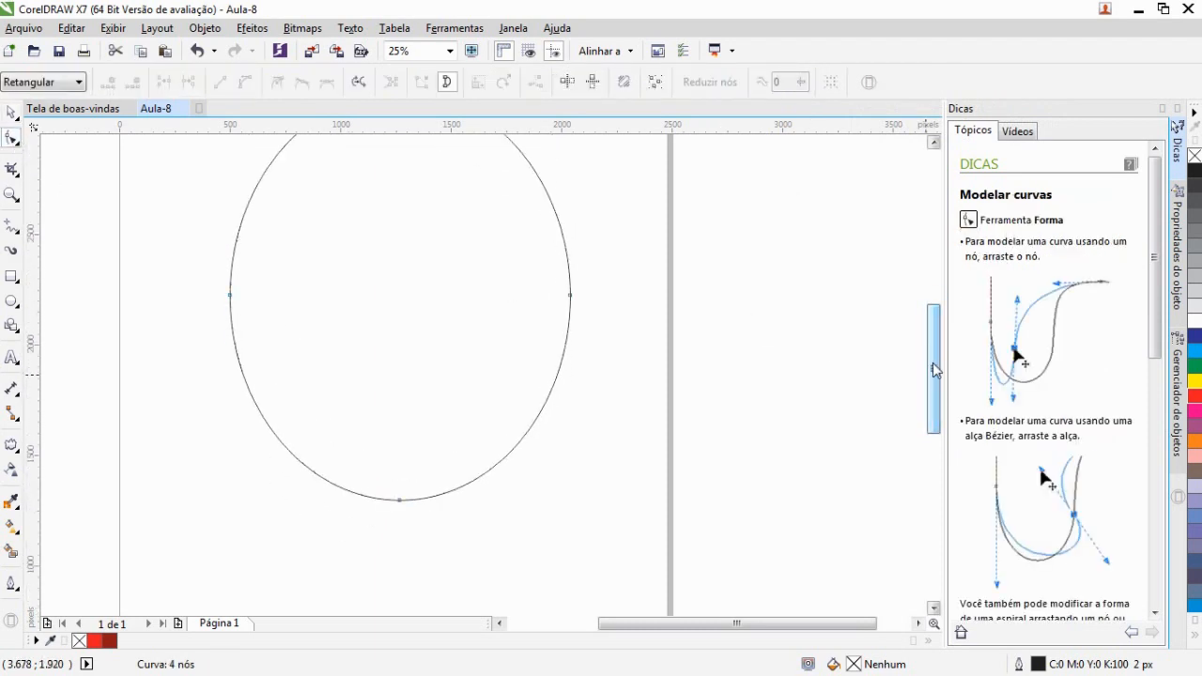
pyautogui.moveTo(935, 369); pyautogui.dragTo(935, 382)
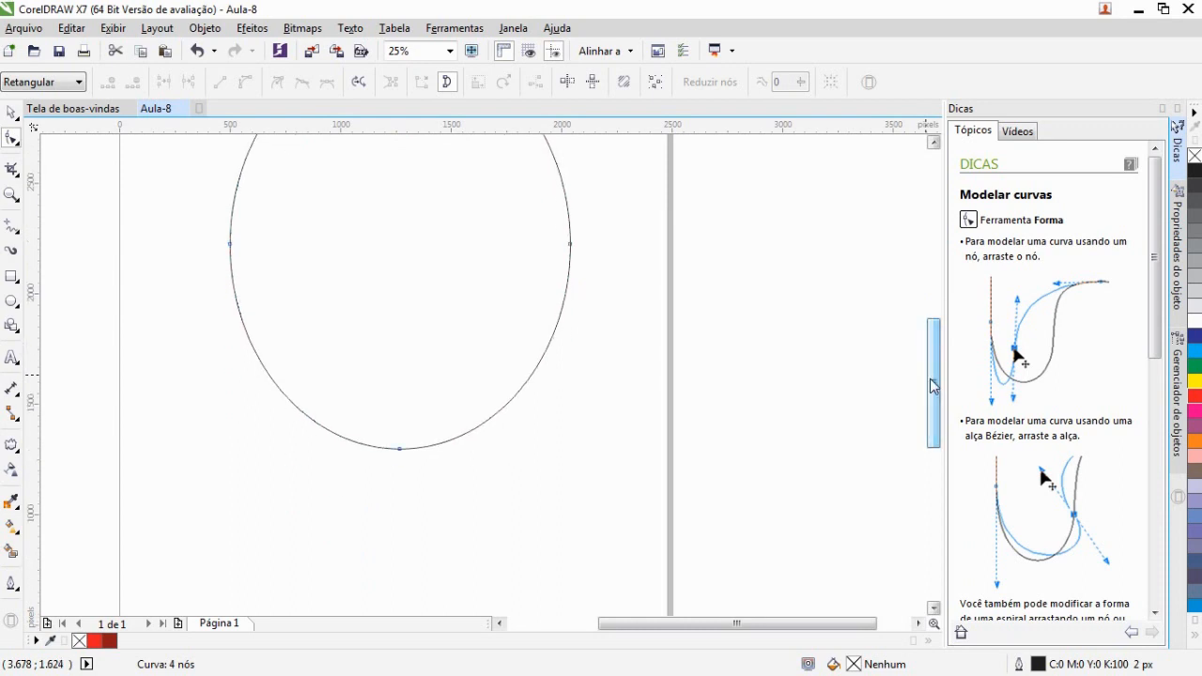
pyautogui.doubleClick(471, 430)
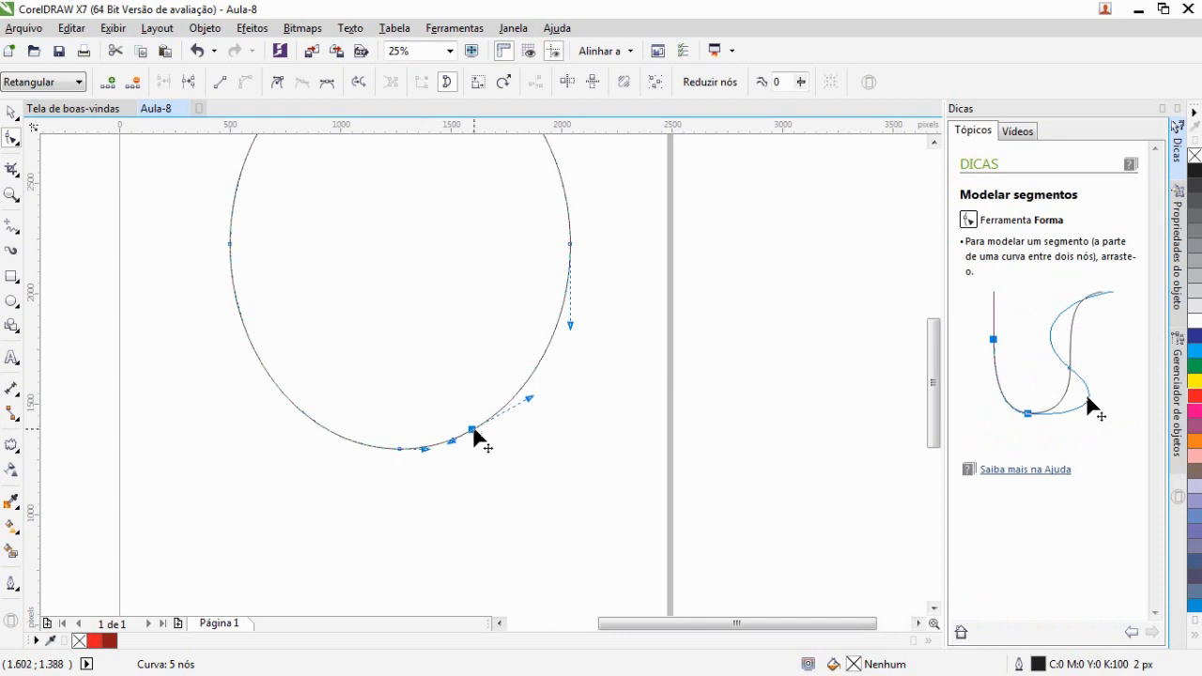
pyautogui.doubleClick(516, 394)
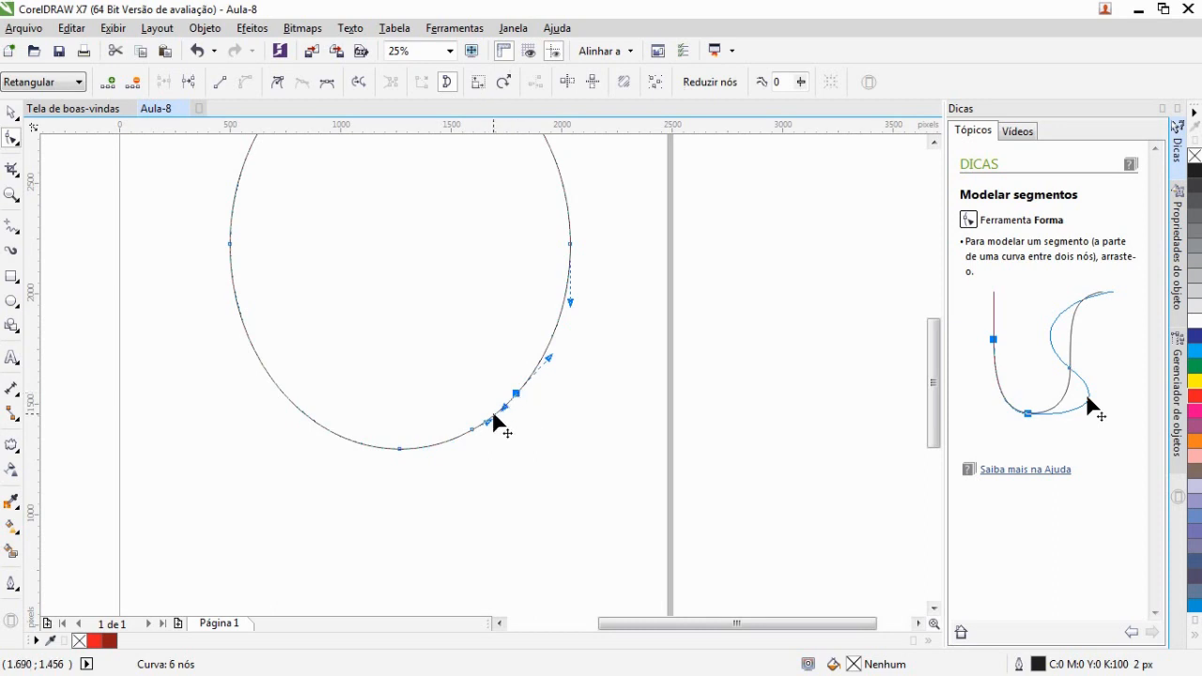
pyautogui.doubleClick(493, 415)
pyautogui.moveTo(496, 420); pyautogui.dragTo(515, 531)
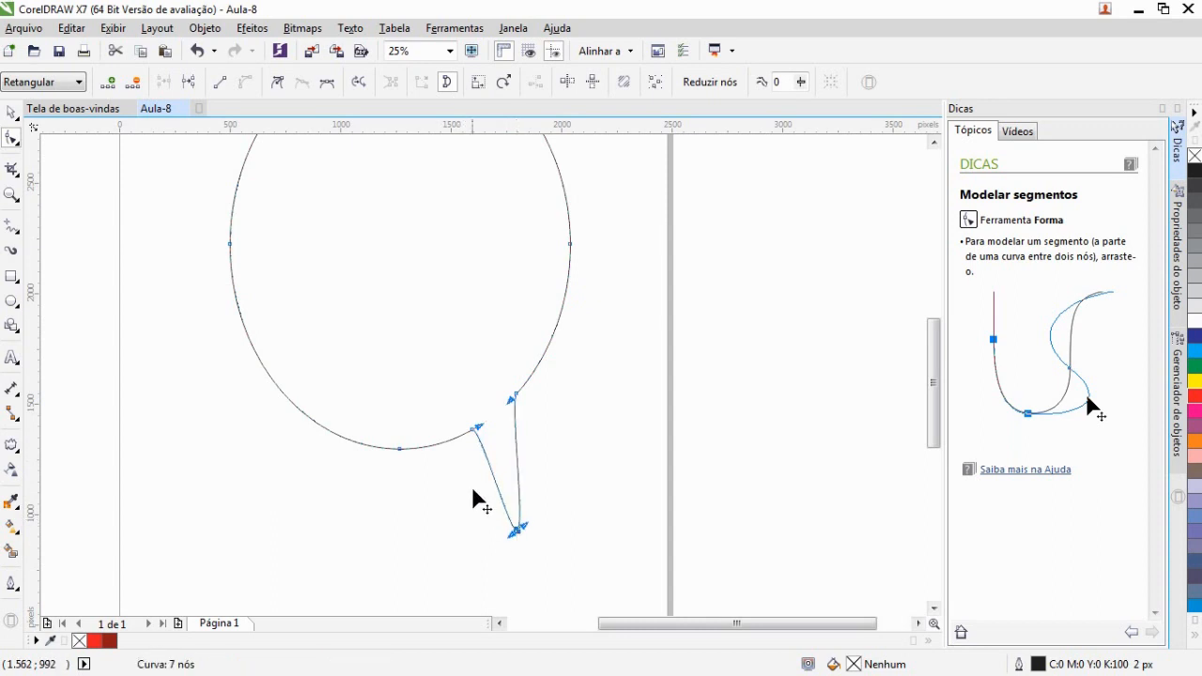
pyautogui.moveTo(473, 431); pyautogui.dragTo(460, 436)
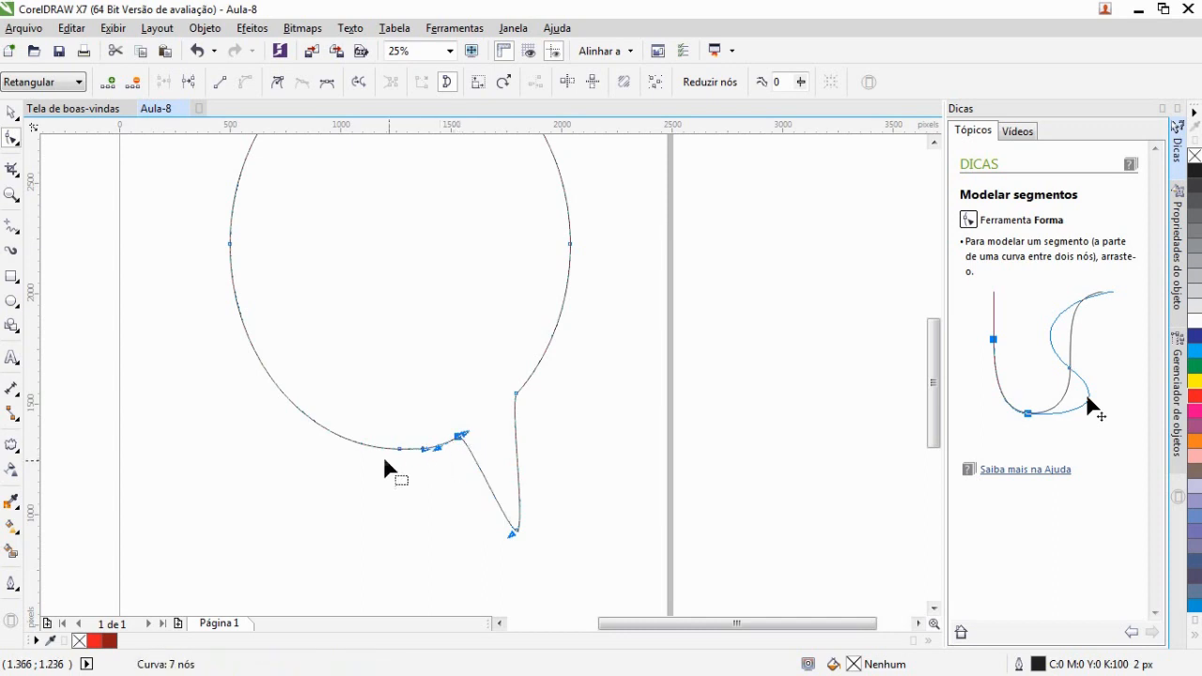
pyautogui.moveTo(516, 393); pyautogui.dragTo(529, 377)
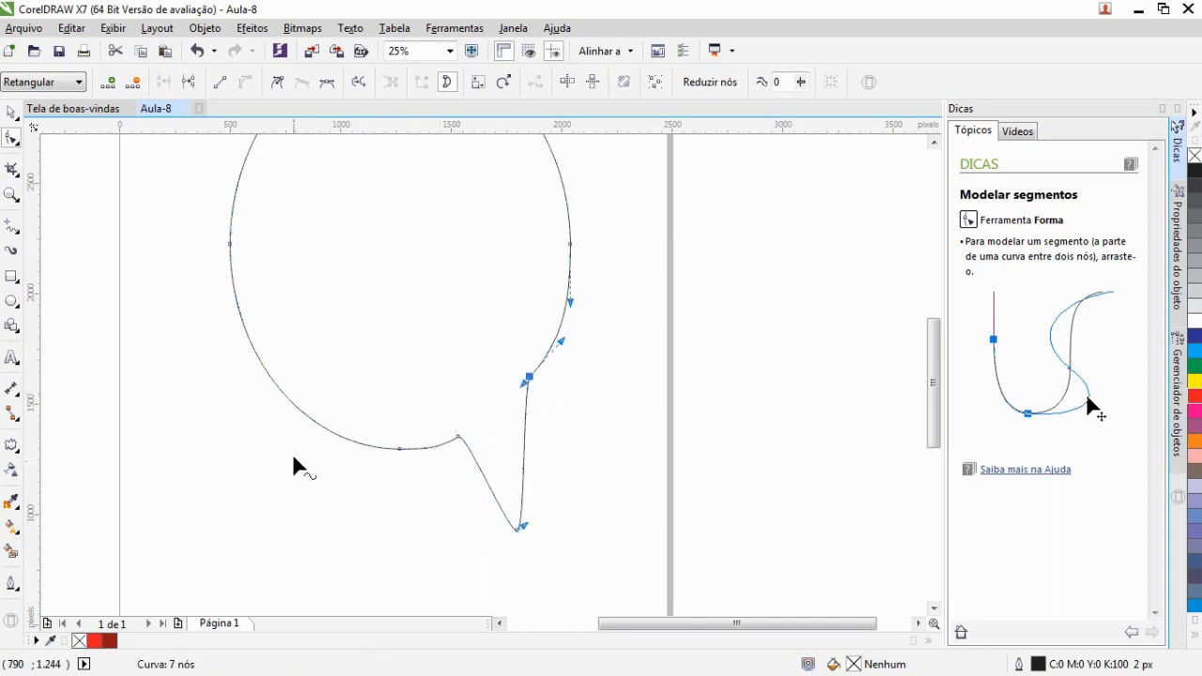
# Add three nodes on the ellipse's lower left and drag the middle one down into a second pointed leg
pyautogui.doubleClick(351, 436)
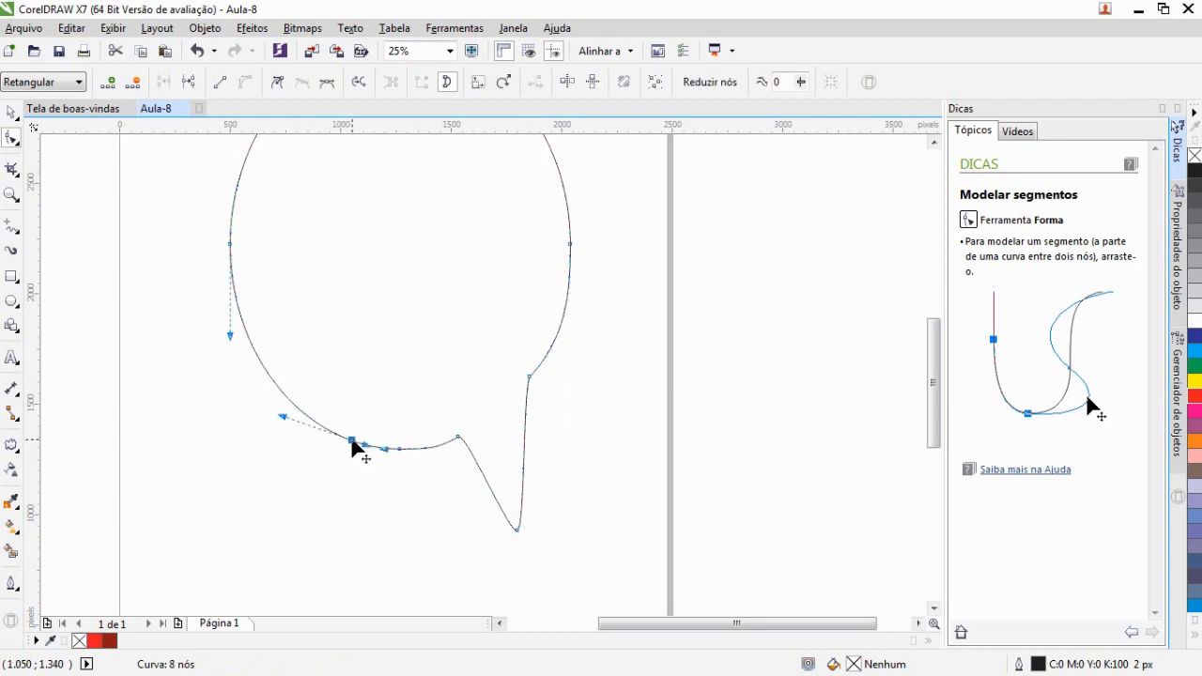
pyautogui.doubleClick(303, 414)
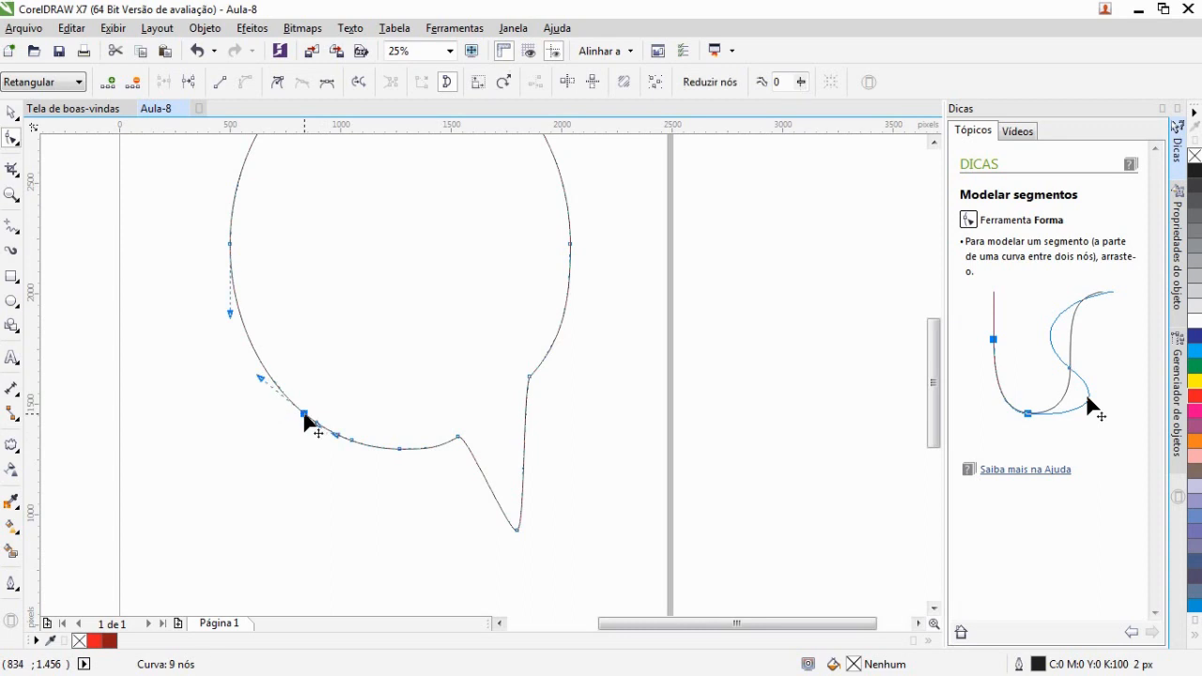
pyautogui.doubleClick(329, 429)
pyautogui.moveTo(330, 434); pyautogui.dragTo(321, 561)
pyautogui.moveTo(350, 447); pyautogui.dragTo(357, 445)
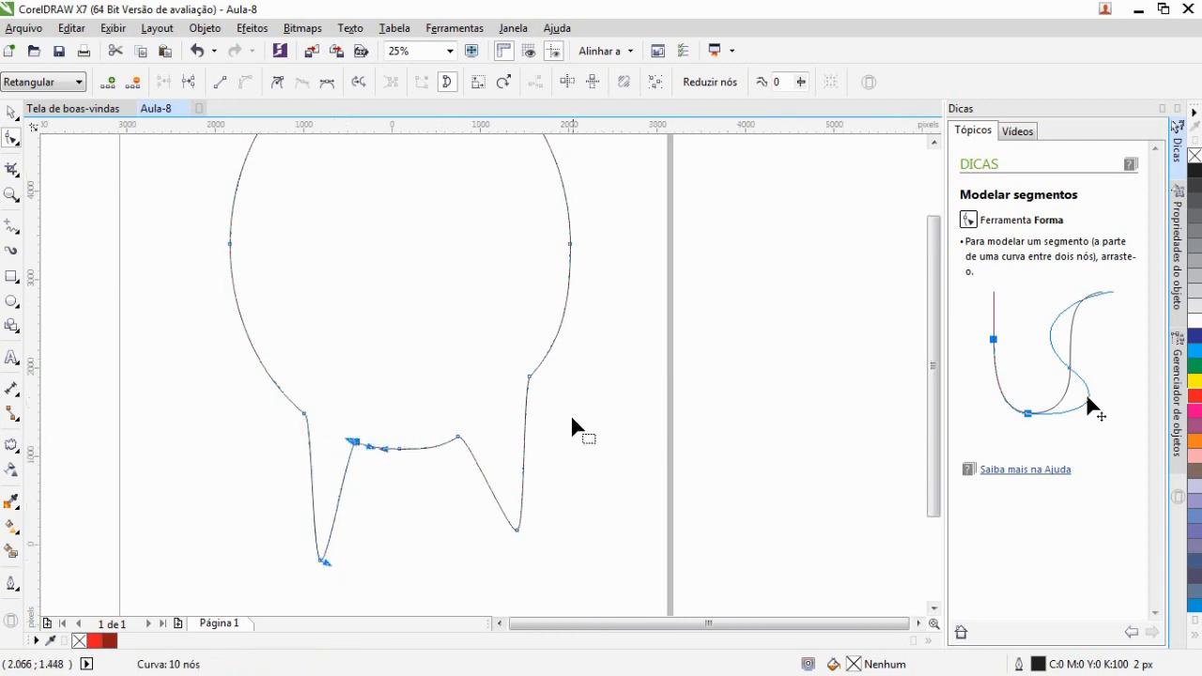
# Add three nodes on the upper right curve, pull the middle one outward into a beak point and move the lower node down
pyautogui.scroll(-2, 572, 420)
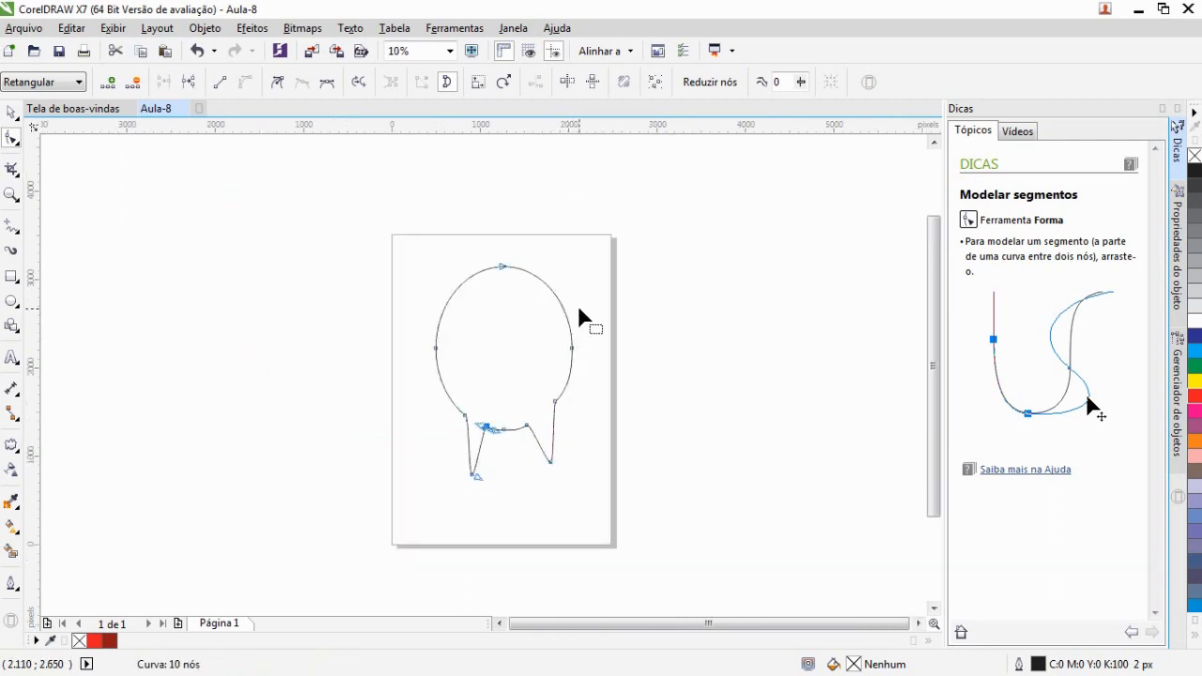
pyautogui.scroll(3, 606, 324)
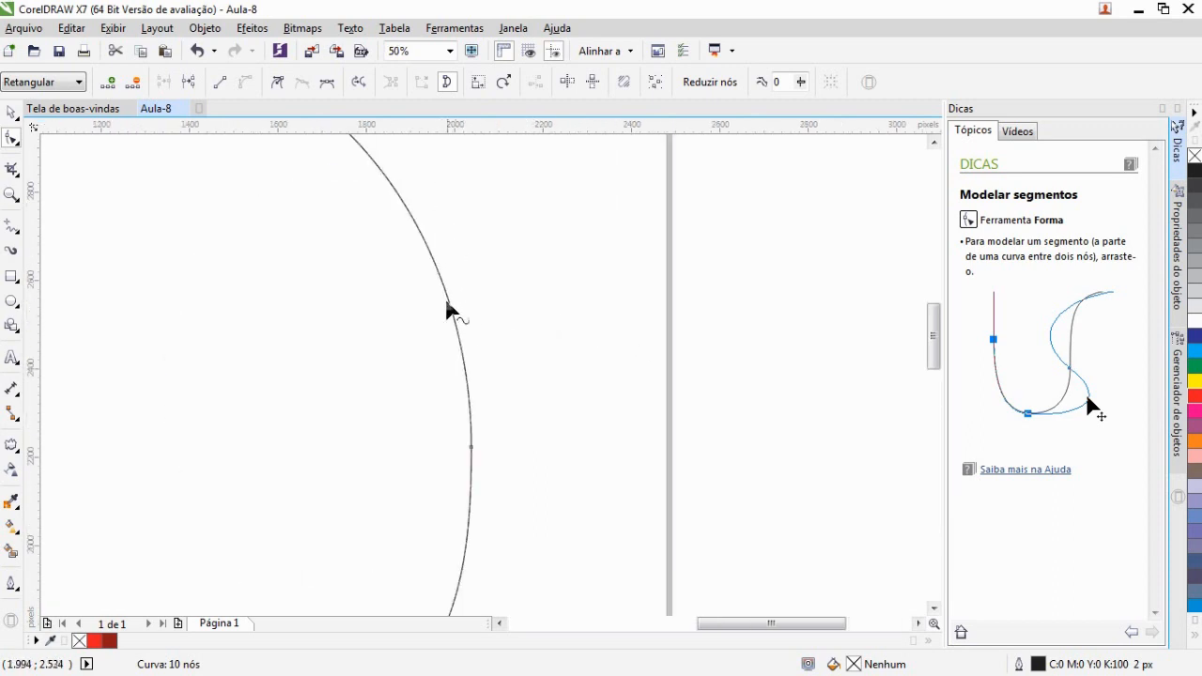
pyautogui.doubleClick(448, 299)
pyautogui.doubleClick(425, 243)
pyautogui.doubleClick(438, 270)
pyautogui.moveTo(443, 272); pyautogui.dragTo(590, 498)
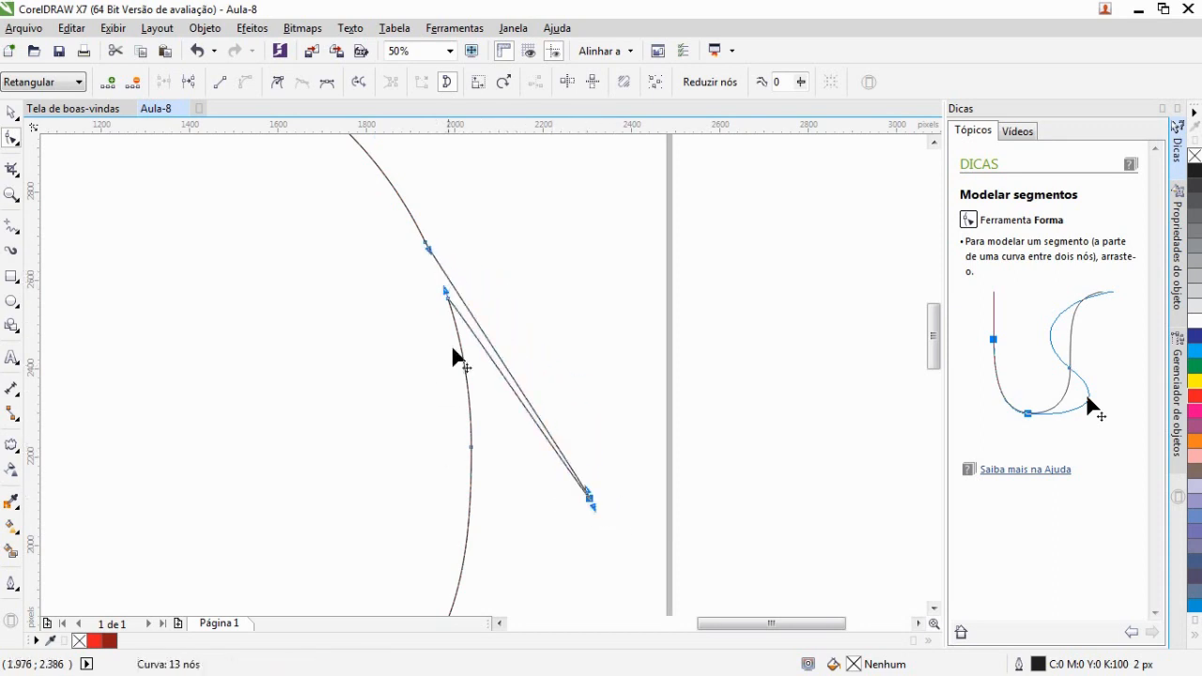
pyautogui.moveTo(448, 295); pyautogui.dragTo(469, 437)
# Nudge the node beneath the beak slightly to the left
pyautogui.scroll(-4, 441, 368)
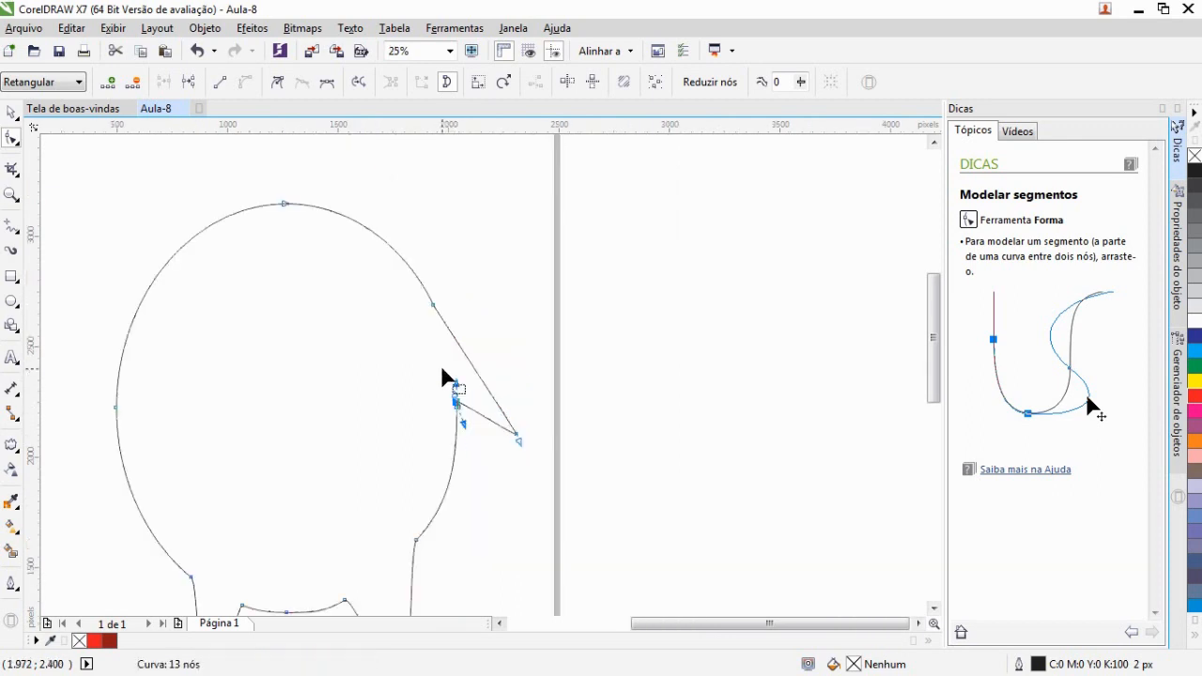
pyautogui.scroll(2, 420, 355)
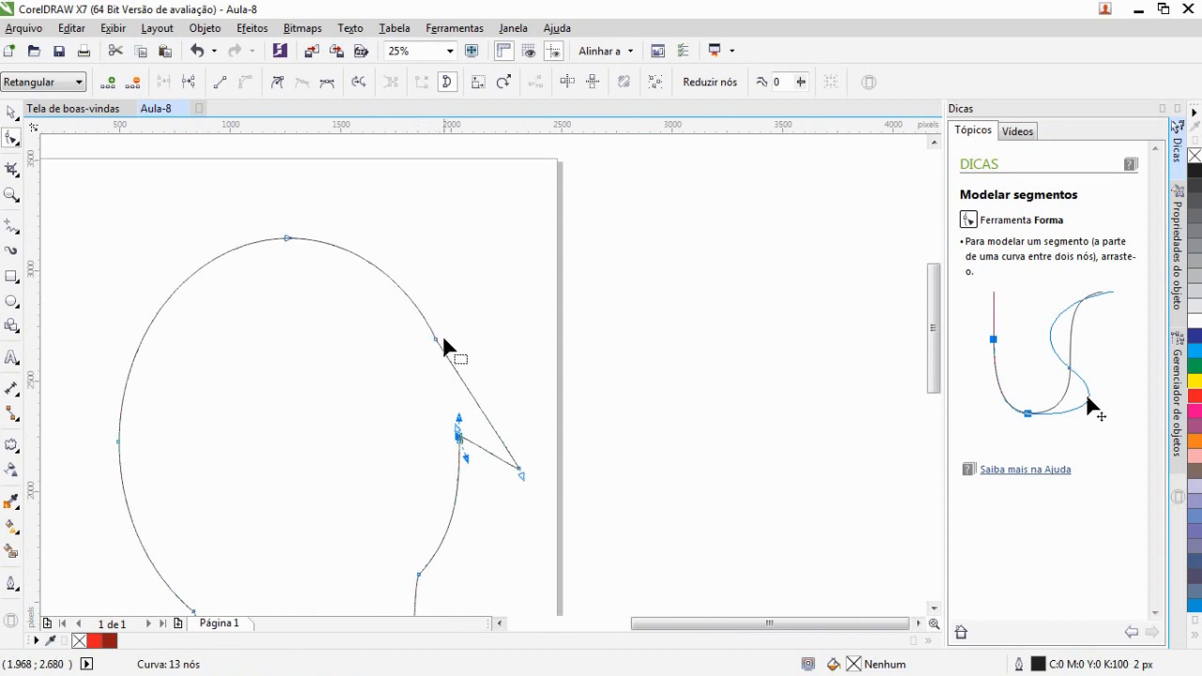
pyautogui.click(427, 323)
pyautogui.click(461, 440)
pyautogui.moveTo(461, 441)
pyautogui.mouseDown()
pyautogui.moveTo(451, 435)
pyautogui.moveTo(469, 470)
pyautogui.moveTo(446, 438)
pyautogui.mouseUp()
# Add a node on the shape's left side where the horizontal guideline crosses it
pyautogui.scroll(1, 458, 453)
pyautogui.scroll(-3, 457, 448)
pyautogui.click(499, 624)
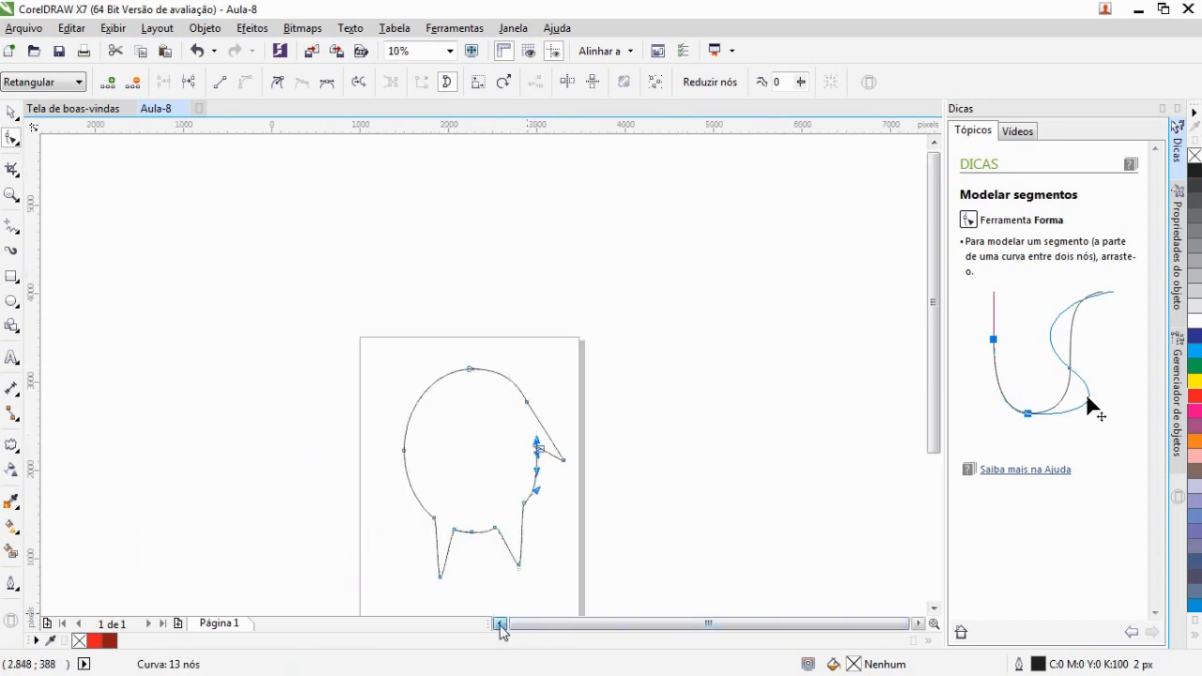
pyautogui.scroll(2, 416, 439)
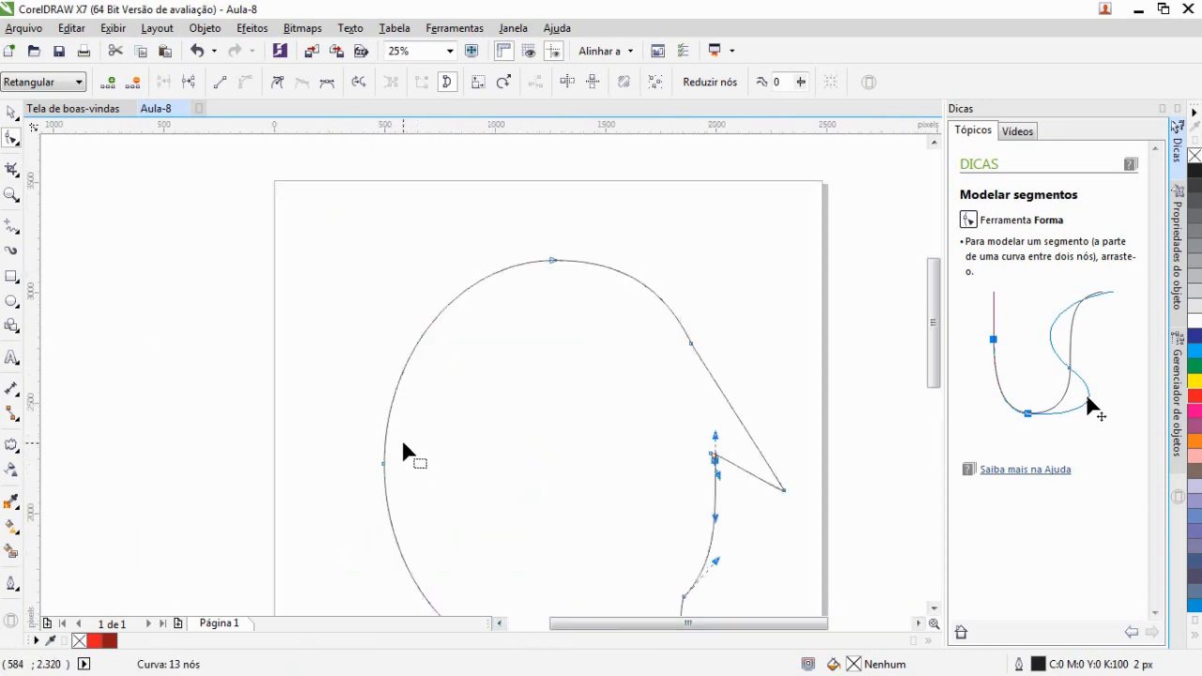
pyautogui.scroll(-2, 403, 449)
pyautogui.scroll(2, 376, 449)
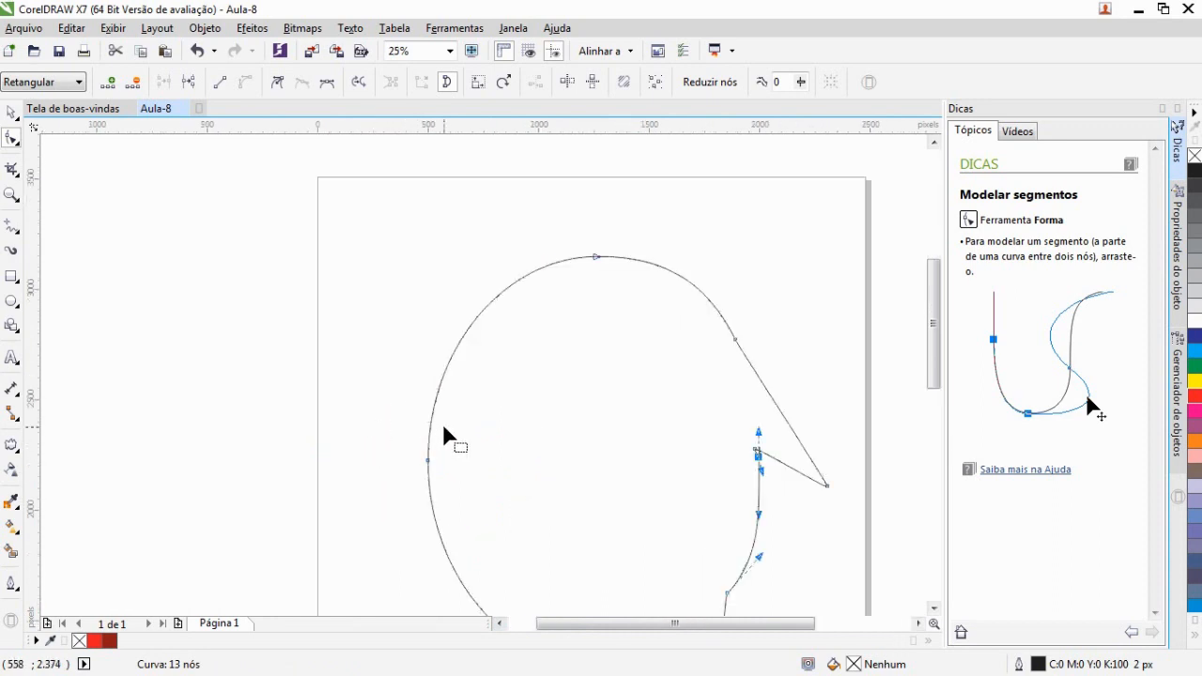
pyautogui.scroll(1, 444, 429)
pyautogui.scroll(-1, 457, 455)
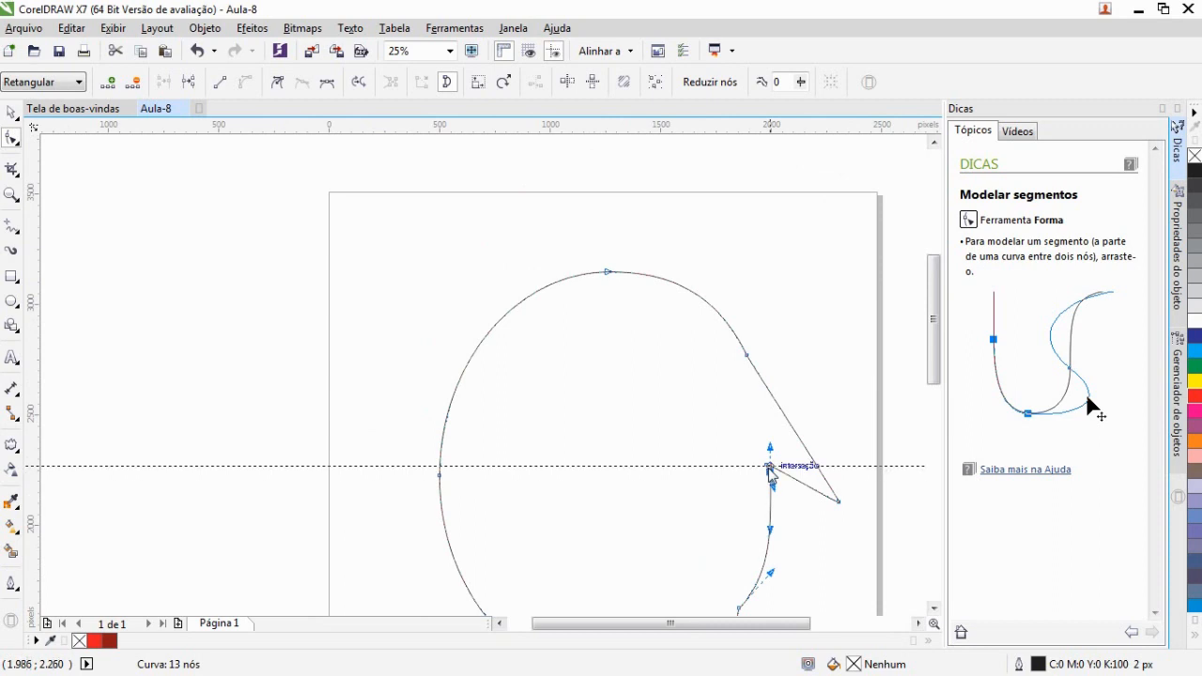
pyautogui.click(437, 468)
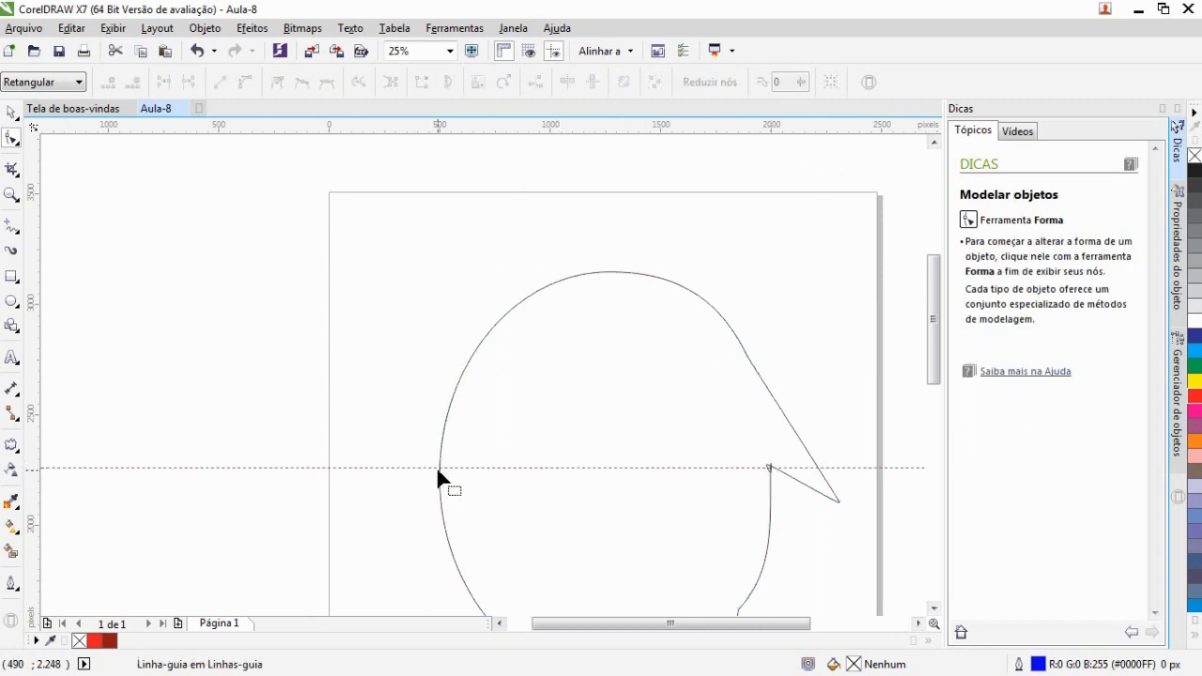
pyautogui.scroll(1, 437, 464)
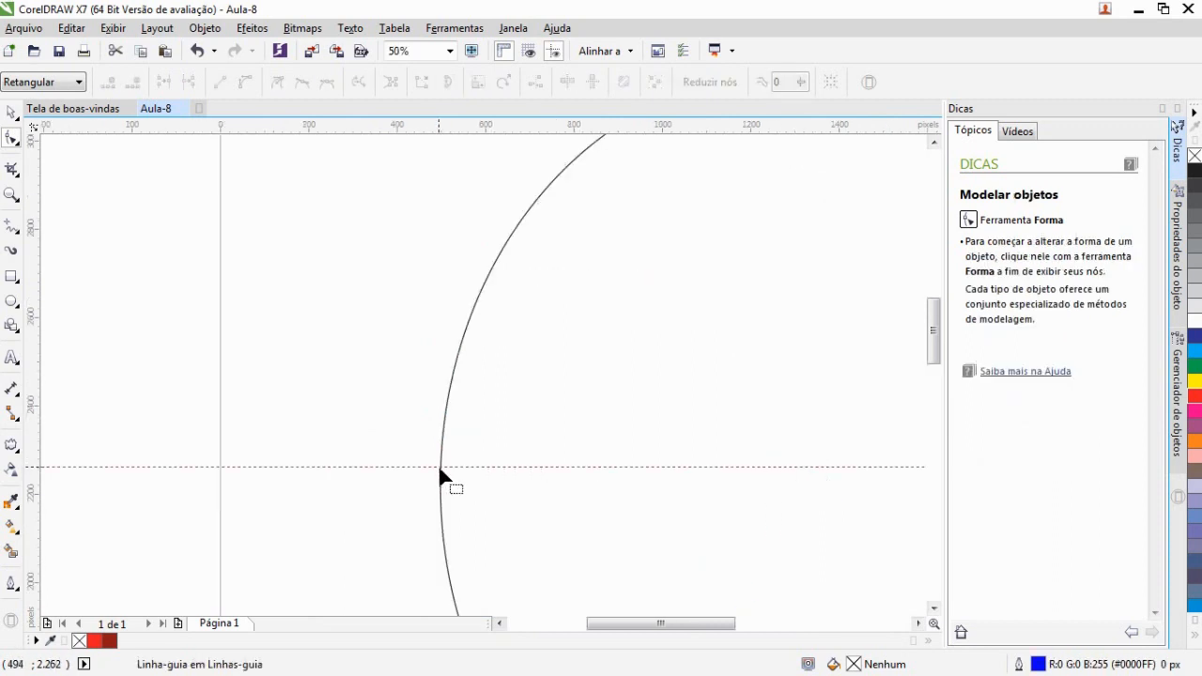
pyautogui.click(439, 465)
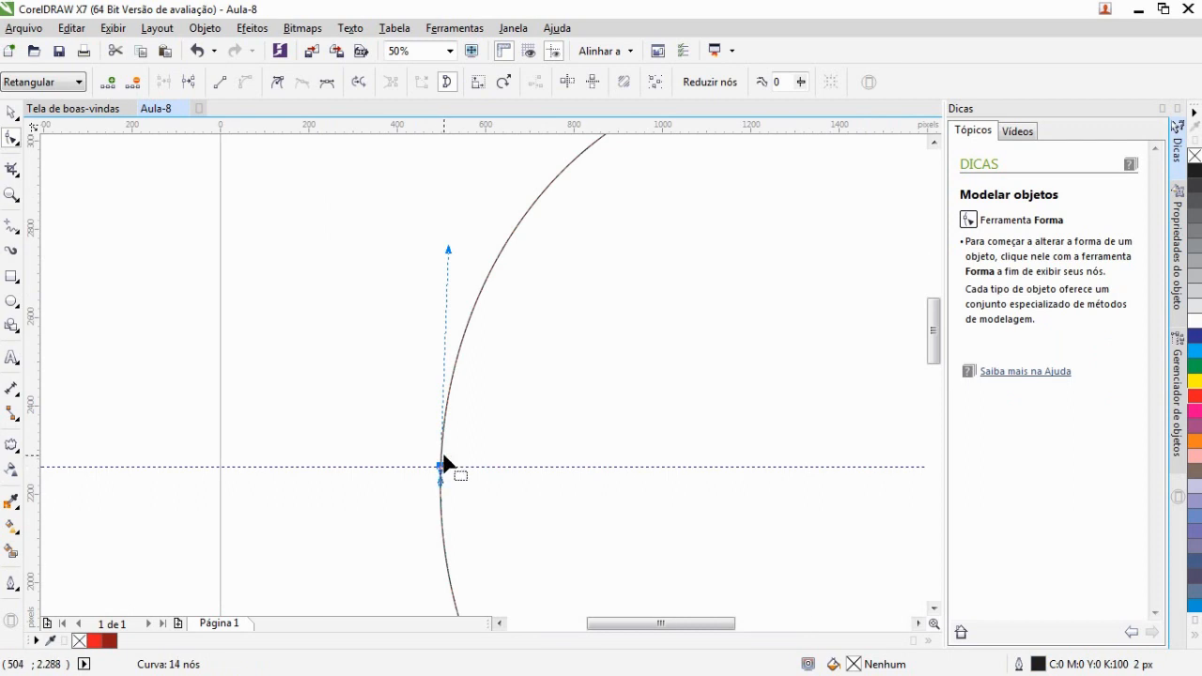
pyautogui.scroll(-1, 443, 464)
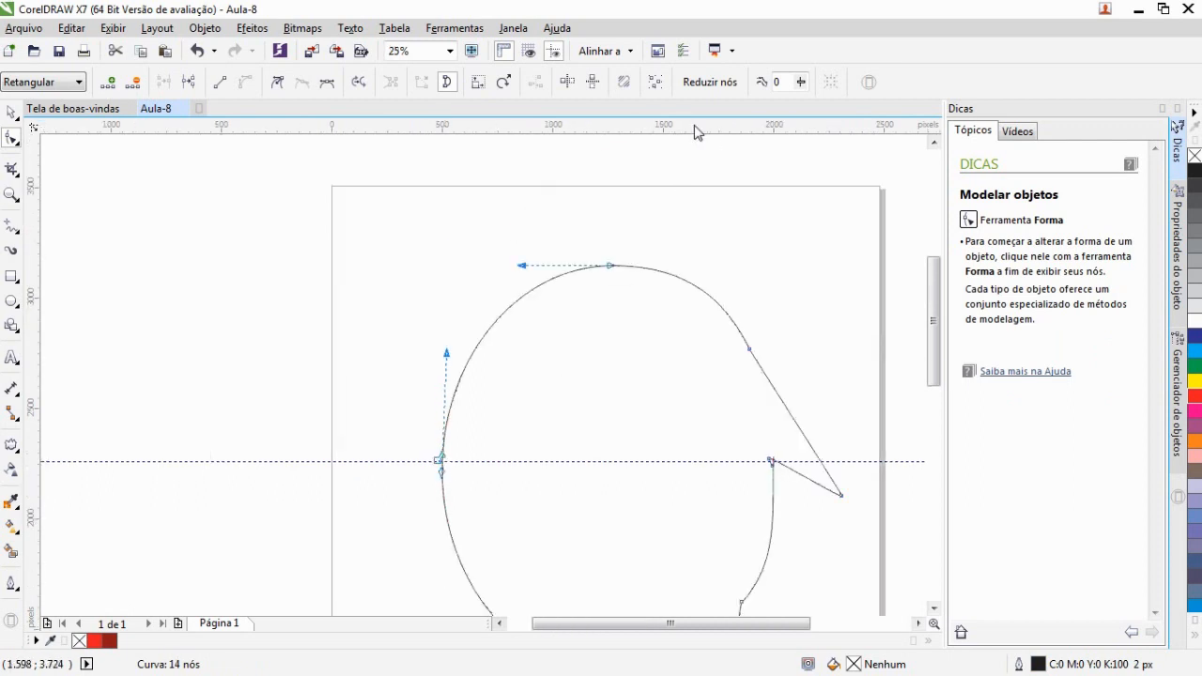
# Add a second, higher horizontal guideline, add nodes on the upper left curve and pull one outward into a pointed left wing
pyautogui.moveTo(699, 294); pyautogui.dragTo(703, 351)
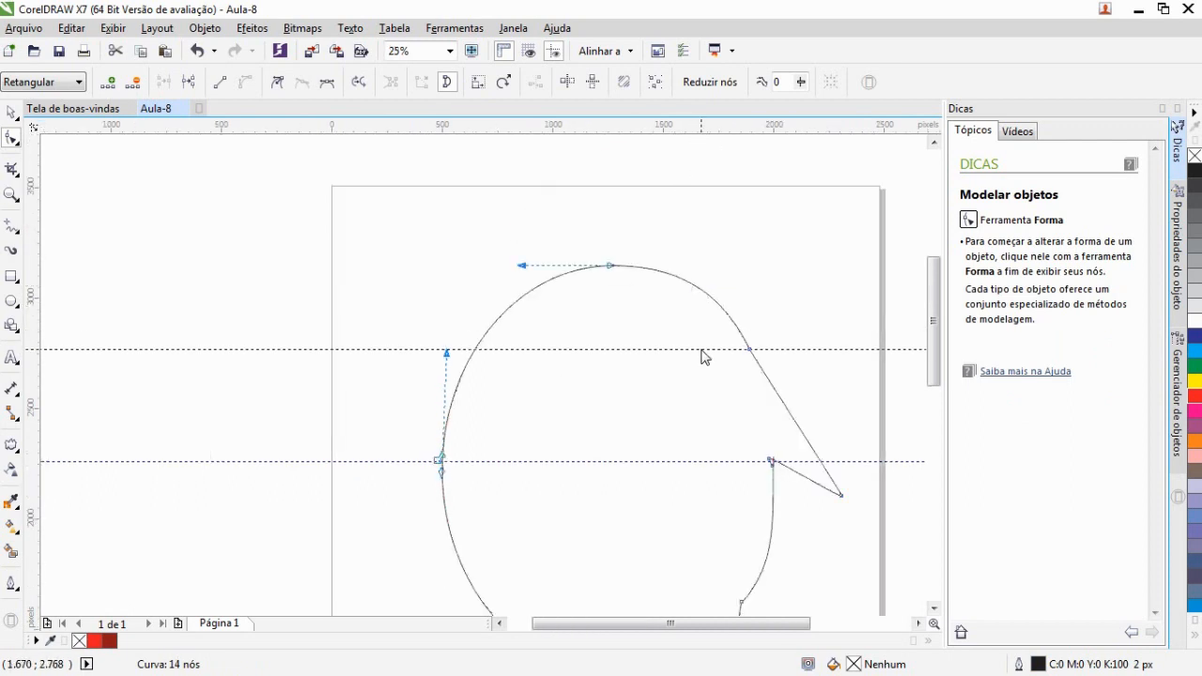
pyautogui.click(475, 350)
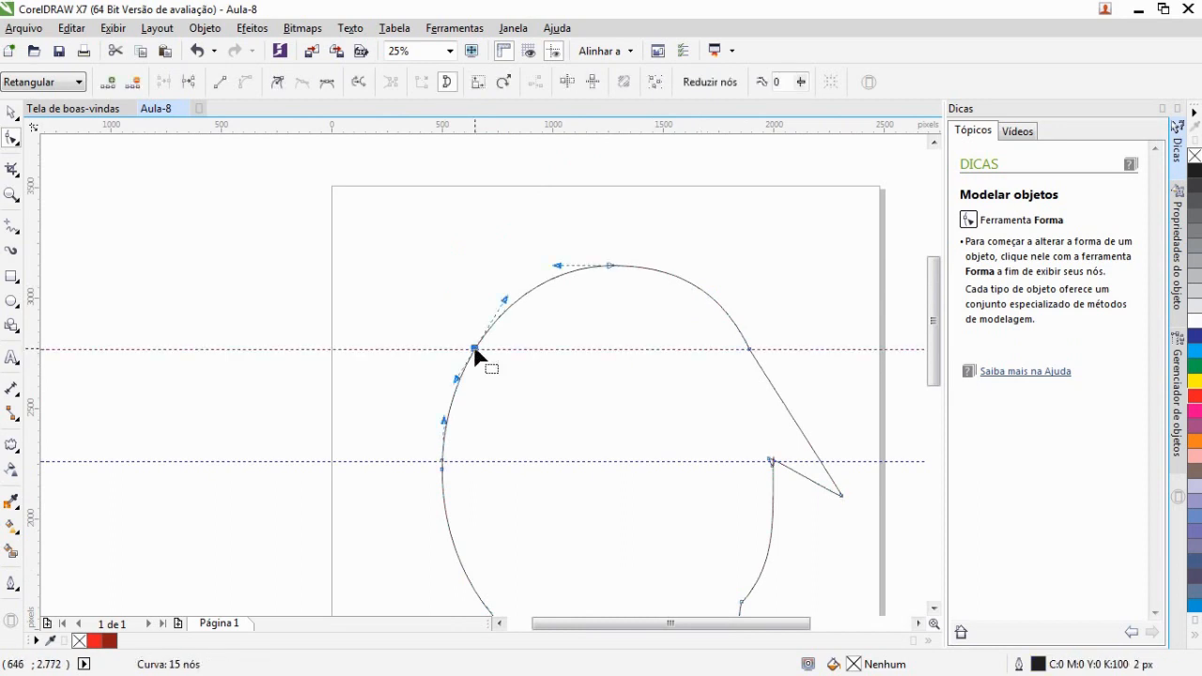
pyautogui.doubleClick(452, 400)
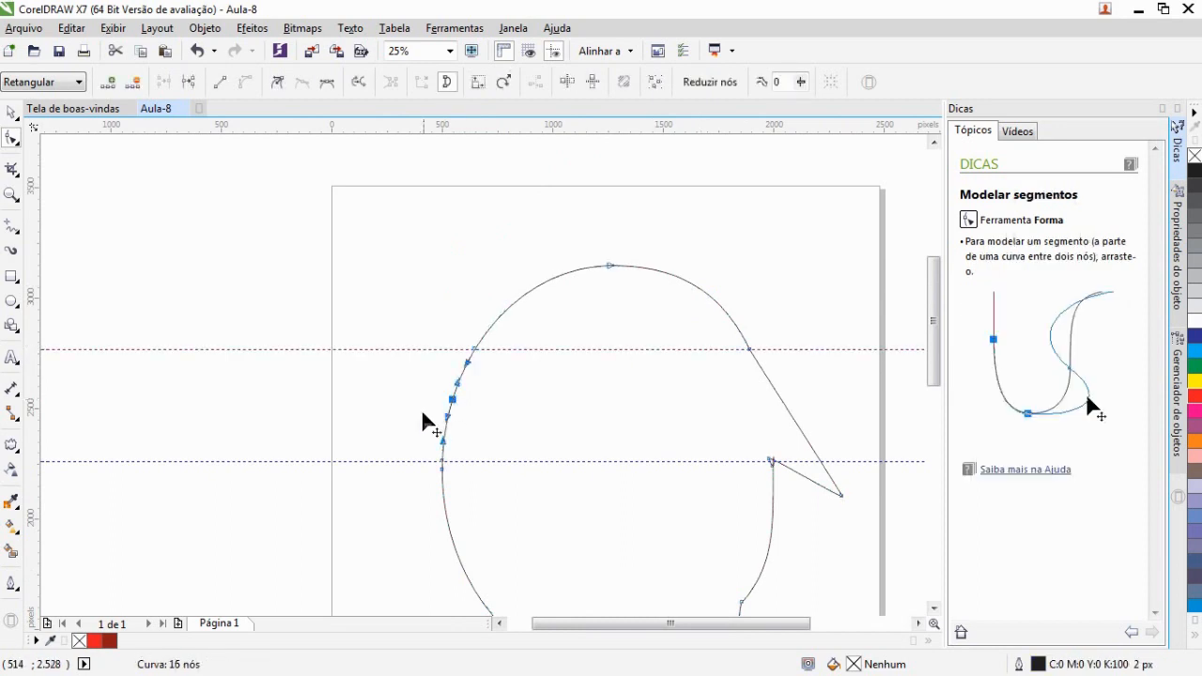
pyautogui.moveTo(454, 402); pyautogui.dragTo(401, 486)
pyautogui.scroll(-2, 601, 507)
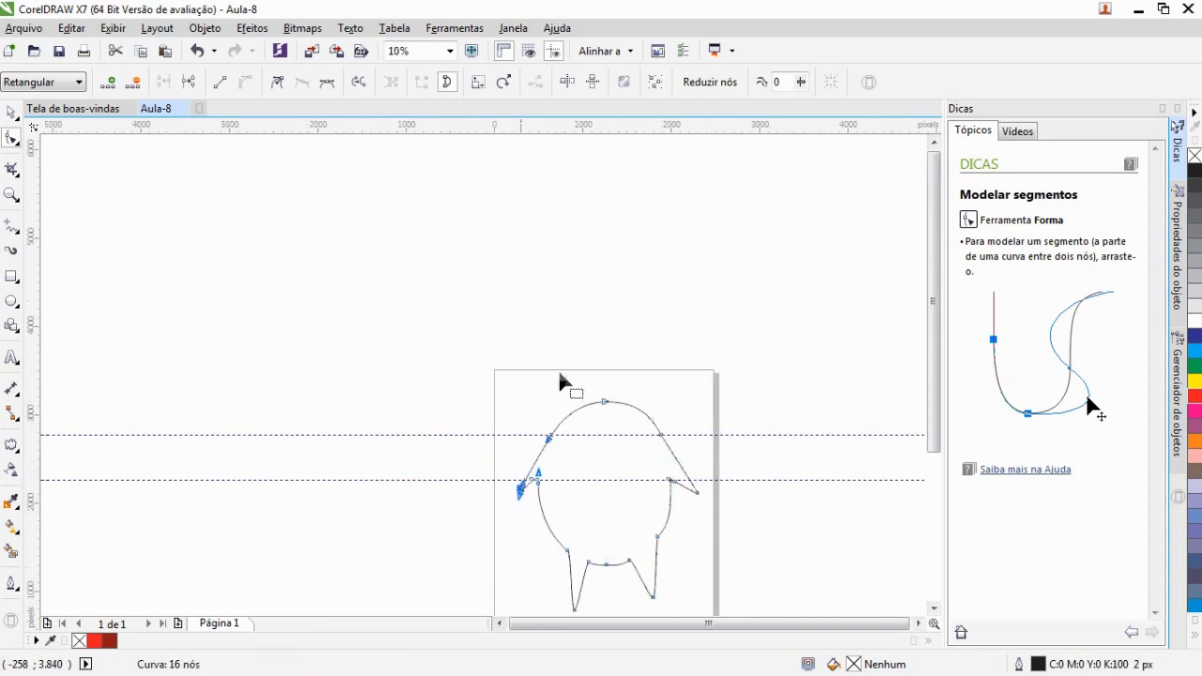
pyautogui.scroll(-1, 934, 348)
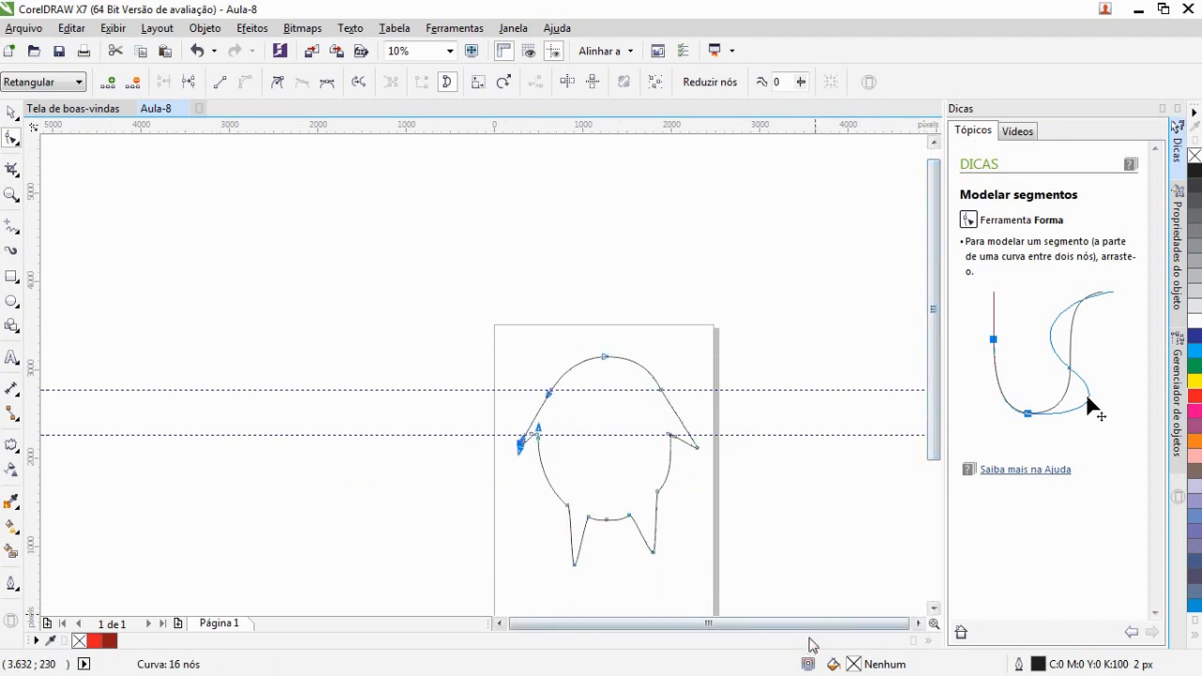
# Draw two upright ellipses as eyes and a wide ellipse below them as the mouth
pyautogui.click(10, 112)
pyautogui.click(422, 272)
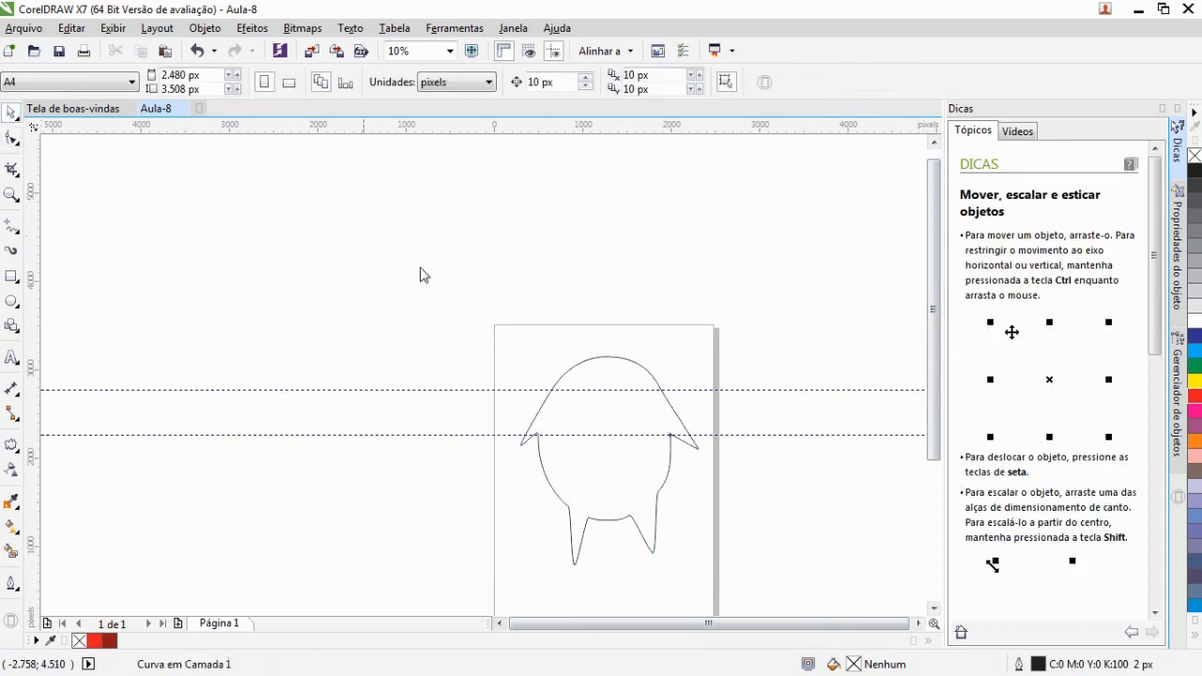
pyautogui.scroll(2, 702, 401)
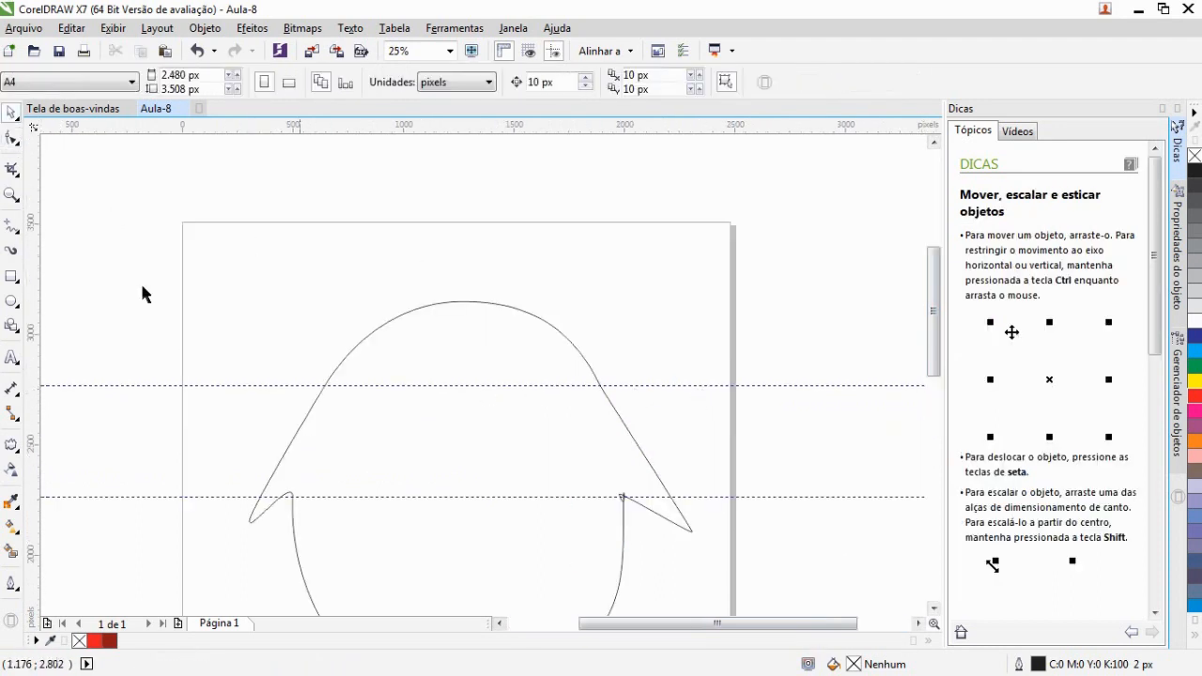
pyautogui.click(21, 302)
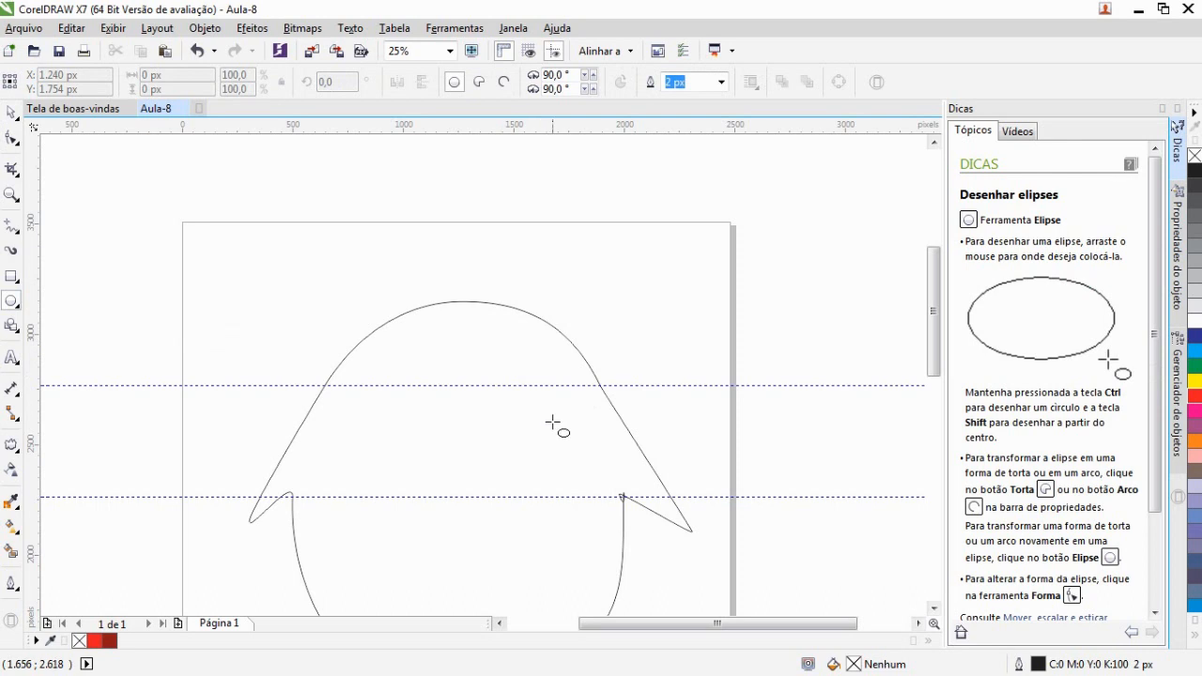
pyautogui.moveTo(541, 429); pyautogui.dragTo(491, 359)
pyautogui.moveTo(446, 436); pyautogui.dragTo(379, 344)
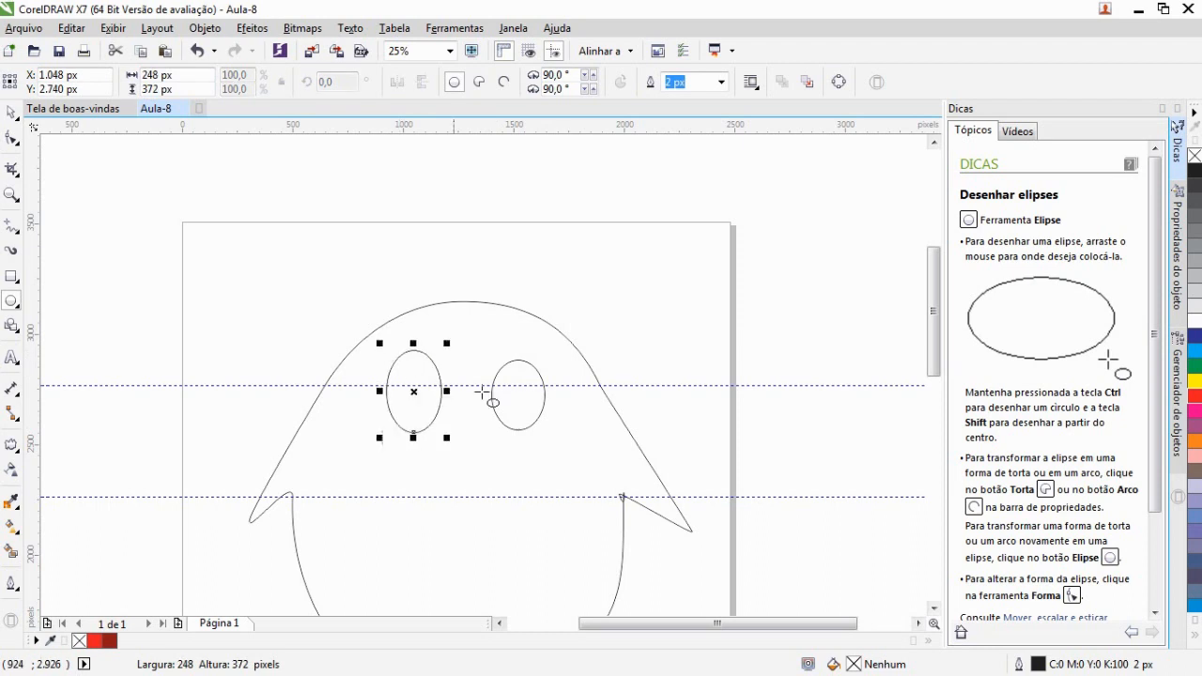
pyautogui.moveTo(406, 473); pyautogui.dragTo(561, 534)
pyautogui.click(11, 113)
pyautogui.click(465, 270)
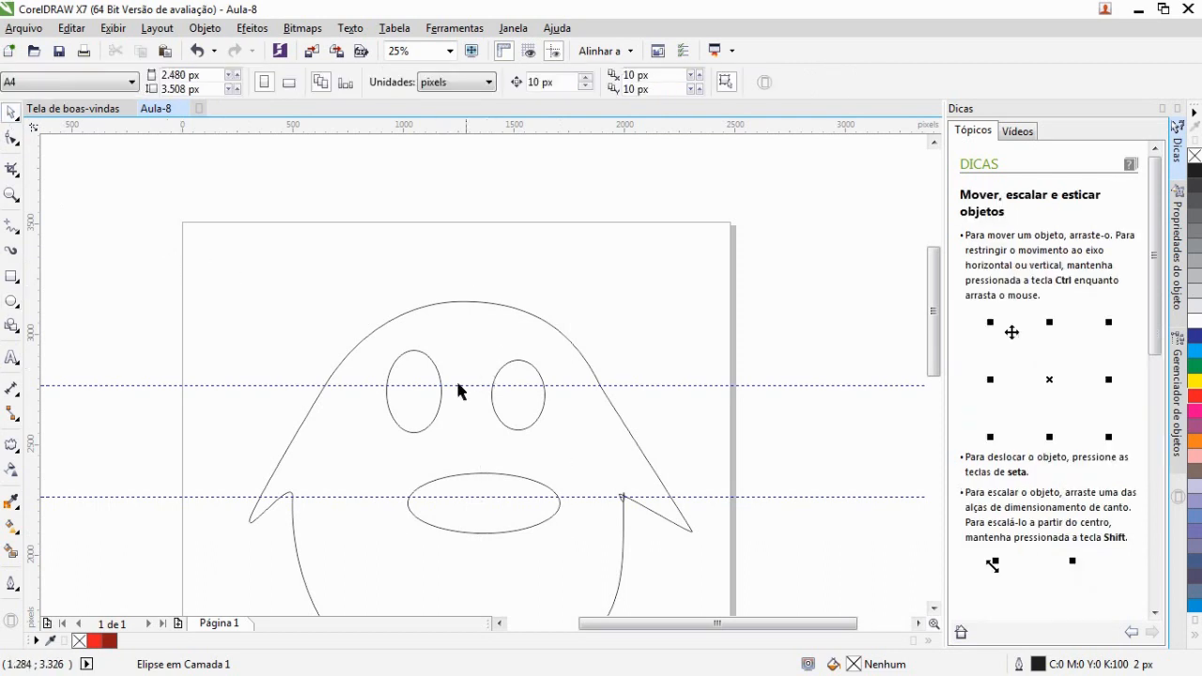
# Convert the mouth ellipse to curves for node editing
pyautogui.scroll(1, 436, 393)
pyautogui.click(439, 440)
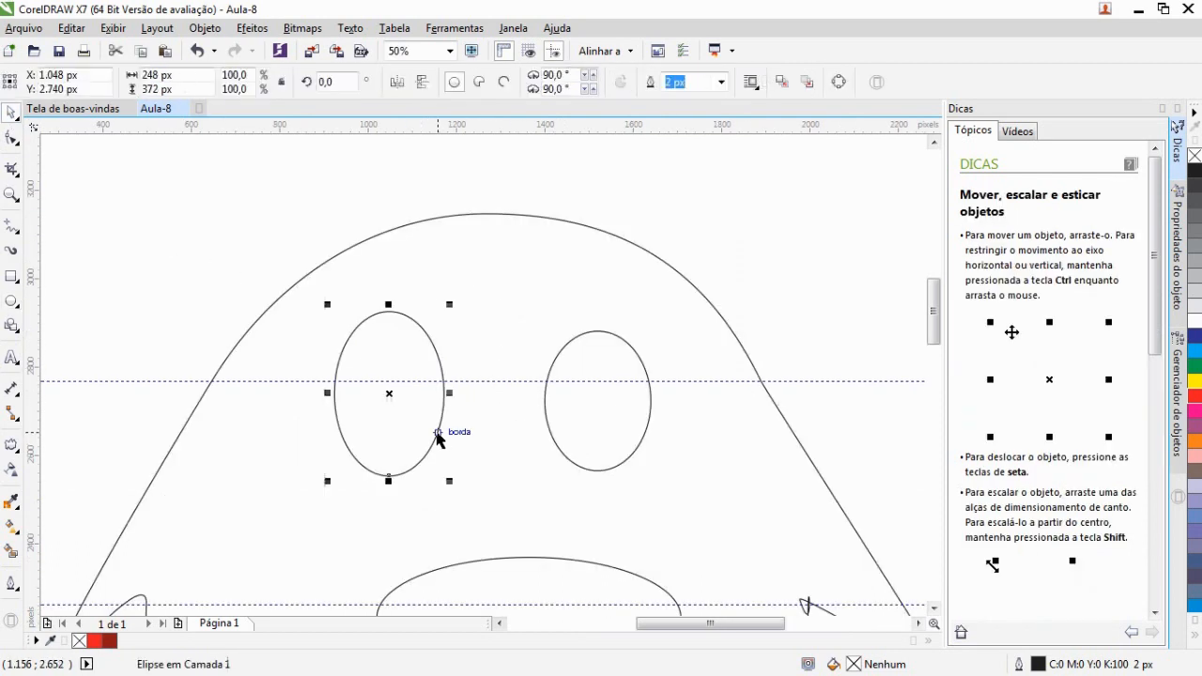
pyautogui.scroll(-1, 460, 488)
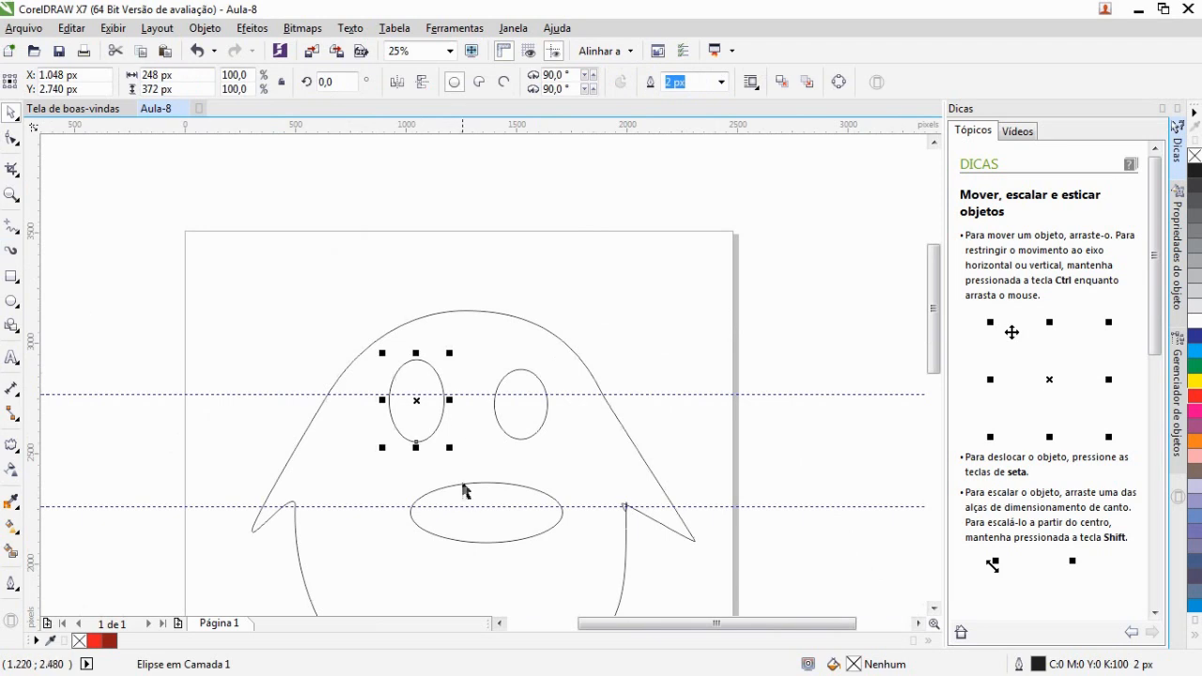
pyautogui.scroll(-1, 464, 491)
pyautogui.scroll(-1, 940, 357)
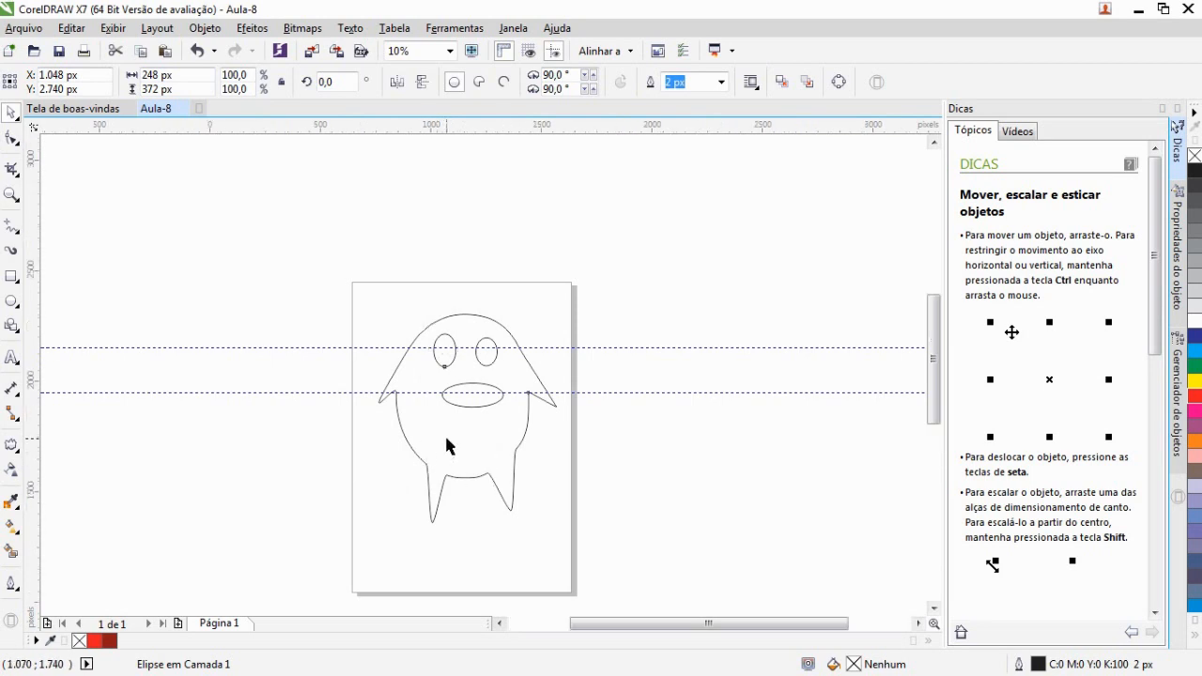
pyautogui.scroll(1, 483, 263)
pyautogui.scroll(1, 482, 258)
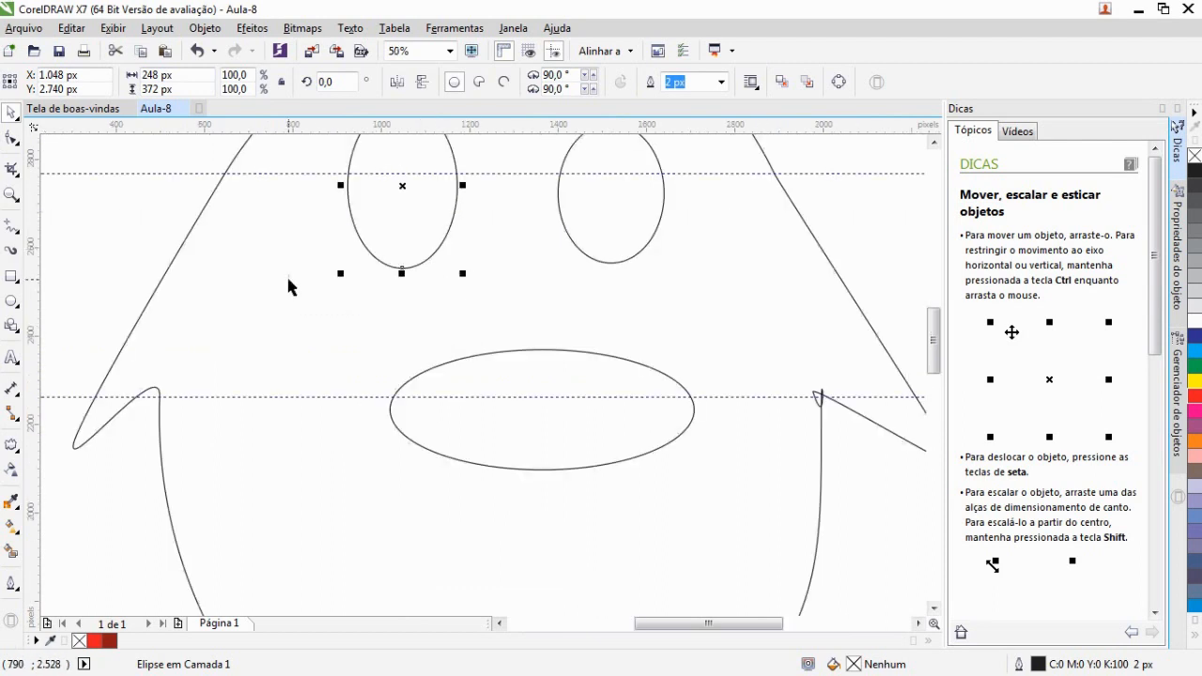
pyautogui.click(420, 379)
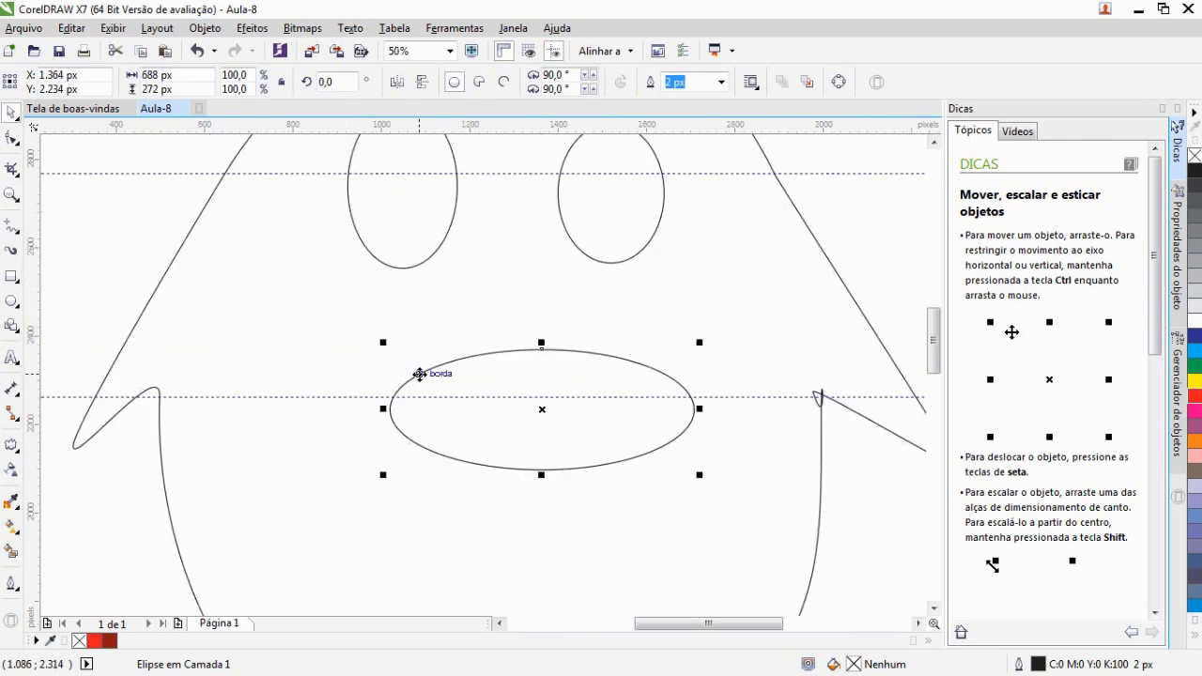
pyautogui.click(839, 82)
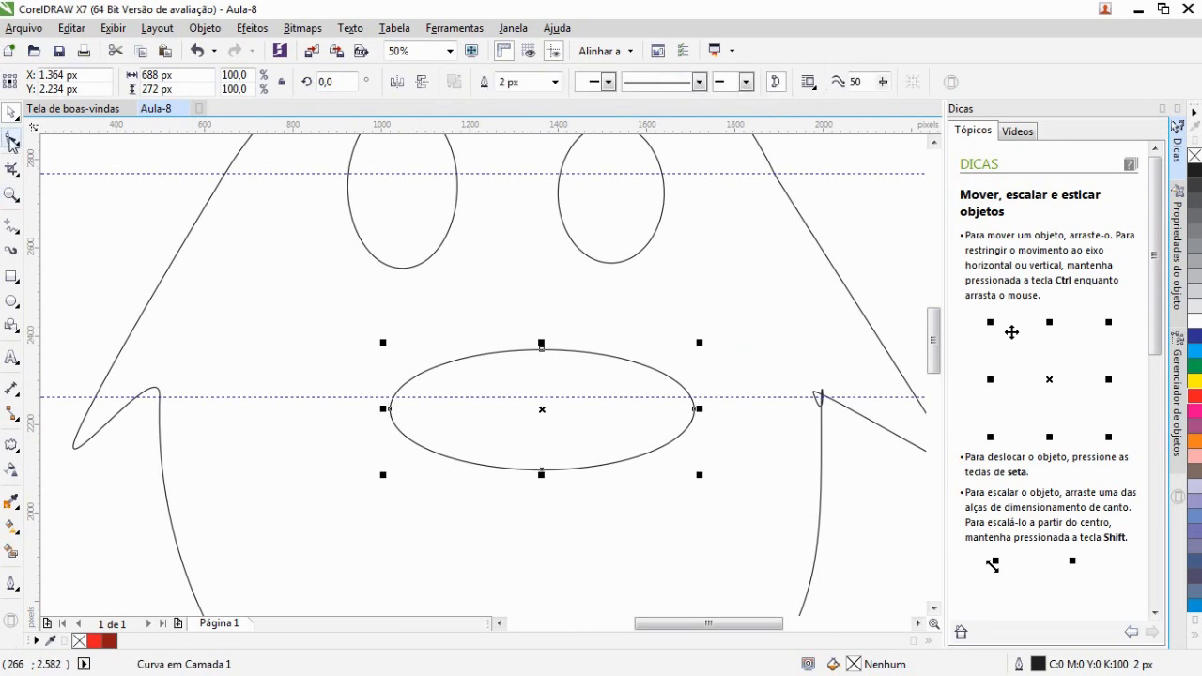
pyautogui.click(11, 140)
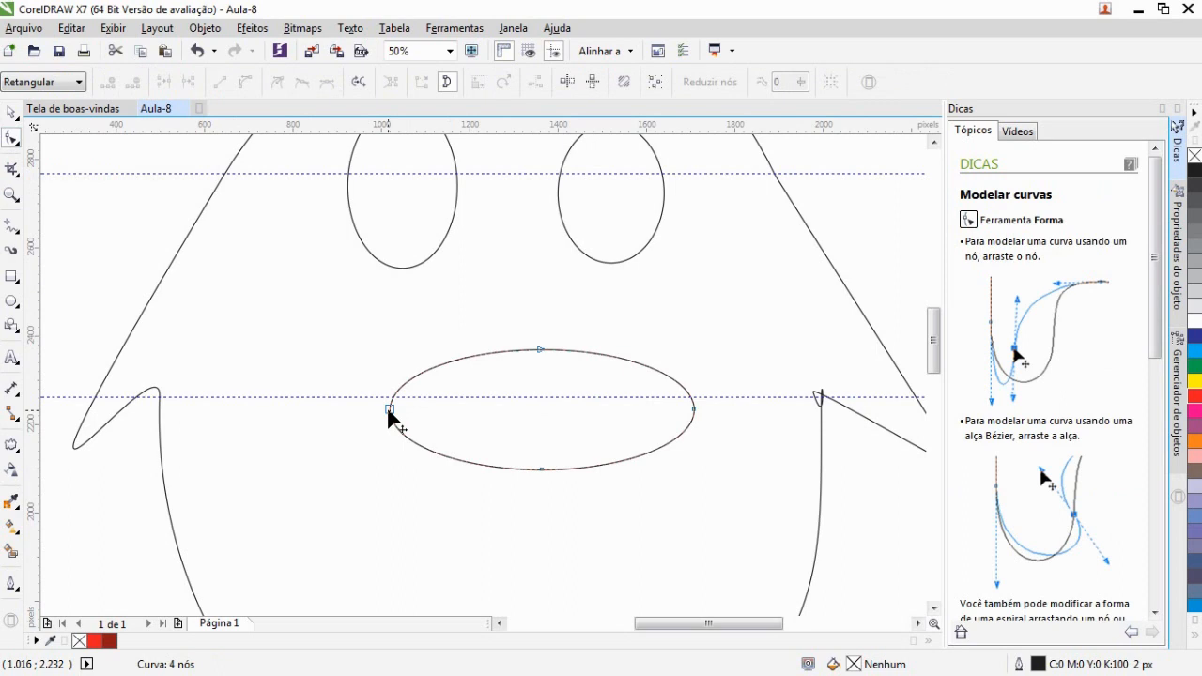
# Drag the mouth's left and right nodes outward and reshape the left end into a sharp point
pyautogui.moveTo(390, 411); pyautogui.dragTo(360, 406)
pyautogui.moveTo(692, 409)
pyautogui.mouseDown()
pyautogui.moveTo(712, 411)
pyautogui.moveTo(710, 379)
pyautogui.moveTo(720, 403)
pyautogui.moveTo(705, 407)
pyautogui.mouseUp()
pyautogui.click(361, 400)
pyautogui.moveTo(359, 376)
pyautogui.mouseDown()
pyautogui.moveTo(358, 363)
pyautogui.moveTo(363, 399)
pyautogui.mouseUp()
pyautogui.scroll(-1, 497, 435)
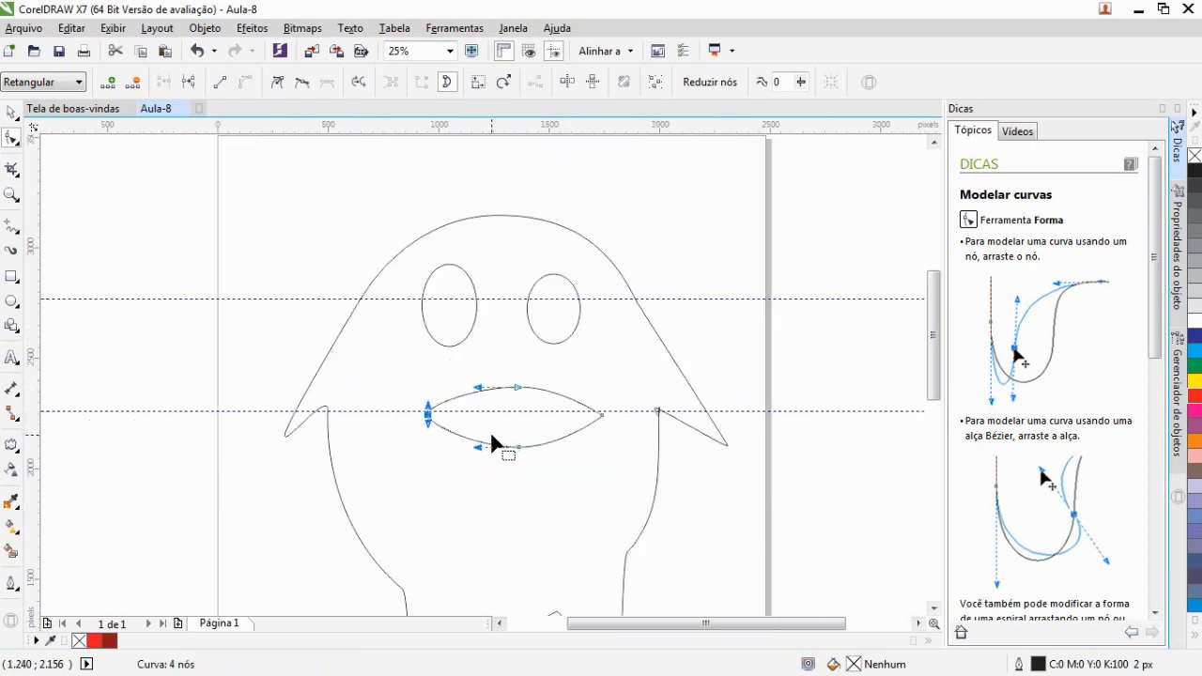
# Adjust the curve handles of the mouth's bottom, right and top nodes to shape it into a beak
pyautogui.moveTo(485, 445)
pyautogui.mouseDown()
pyautogui.moveTo(502, 482)
pyautogui.moveTo(543, 483)
pyautogui.moveTo(469, 448)
pyautogui.moveTo(472, 464)
pyautogui.mouseUp()
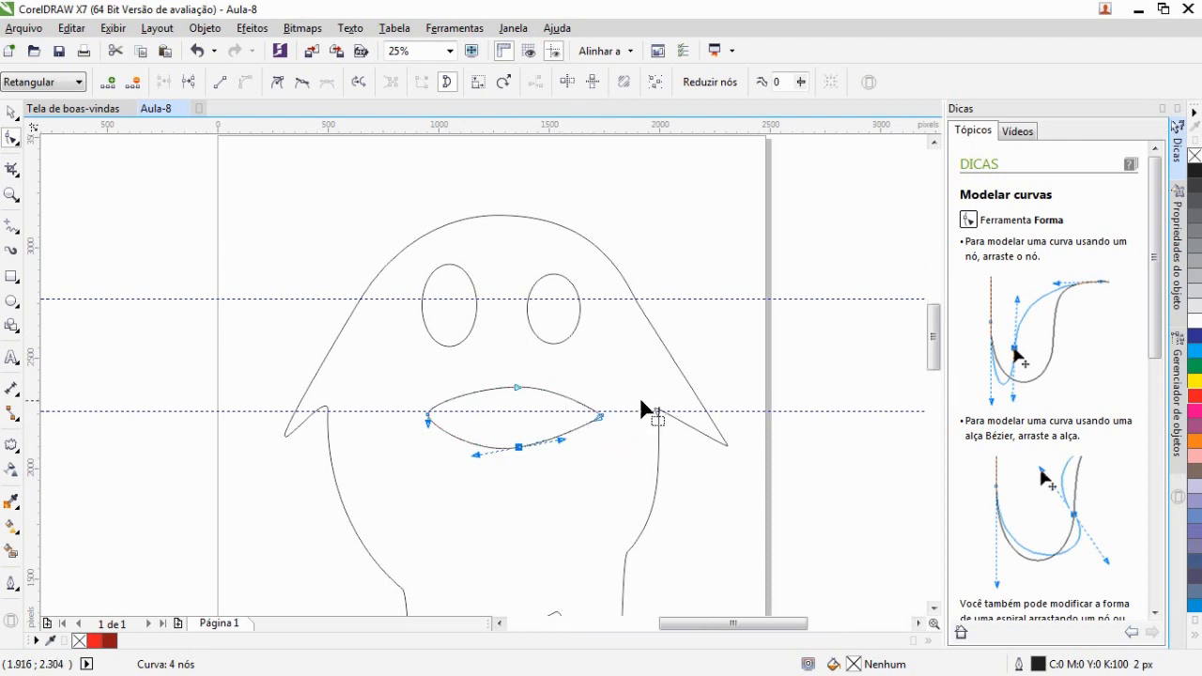
pyautogui.scroll(1, 639, 398)
pyautogui.scroll(1, 601, 421)
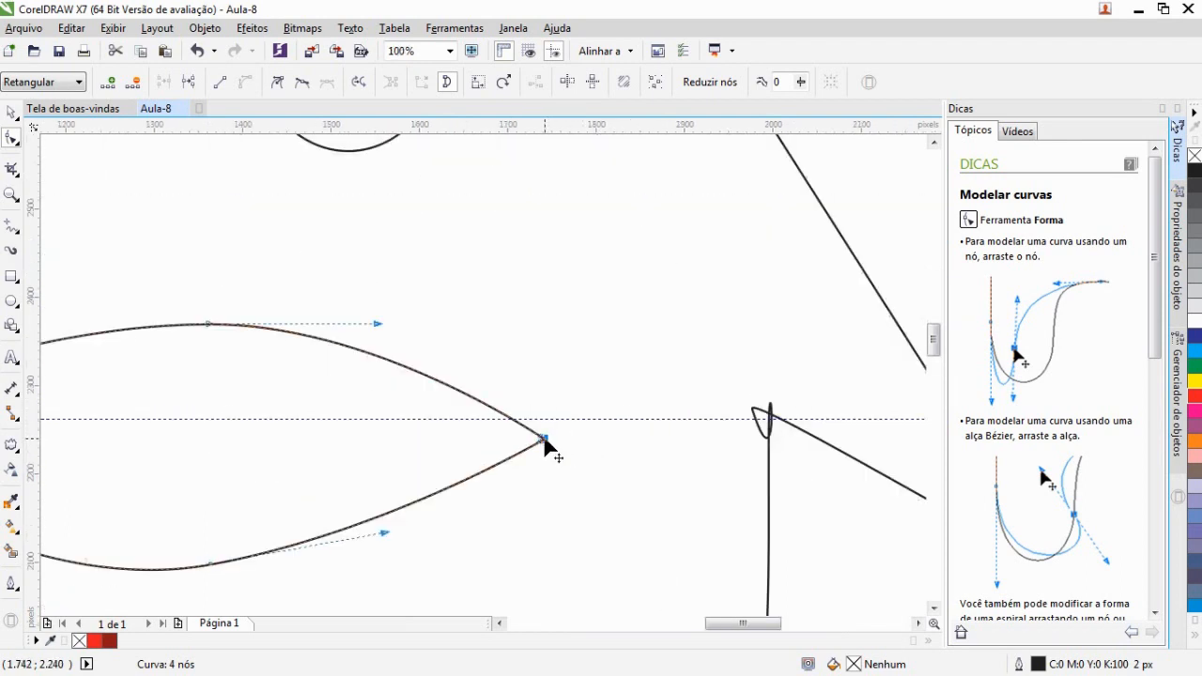
pyautogui.moveTo(542, 439); pyautogui.dragTo(579, 415)
pyautogui.moveTo(741, 630); pyautogui.dragTo(700, 630)
pyautogui.click(285, 434)
pyautogui.moveTo(285, 434); pyautogui.dragTo(250, 407)
pyautogui.scroll(-2, 328, 423)
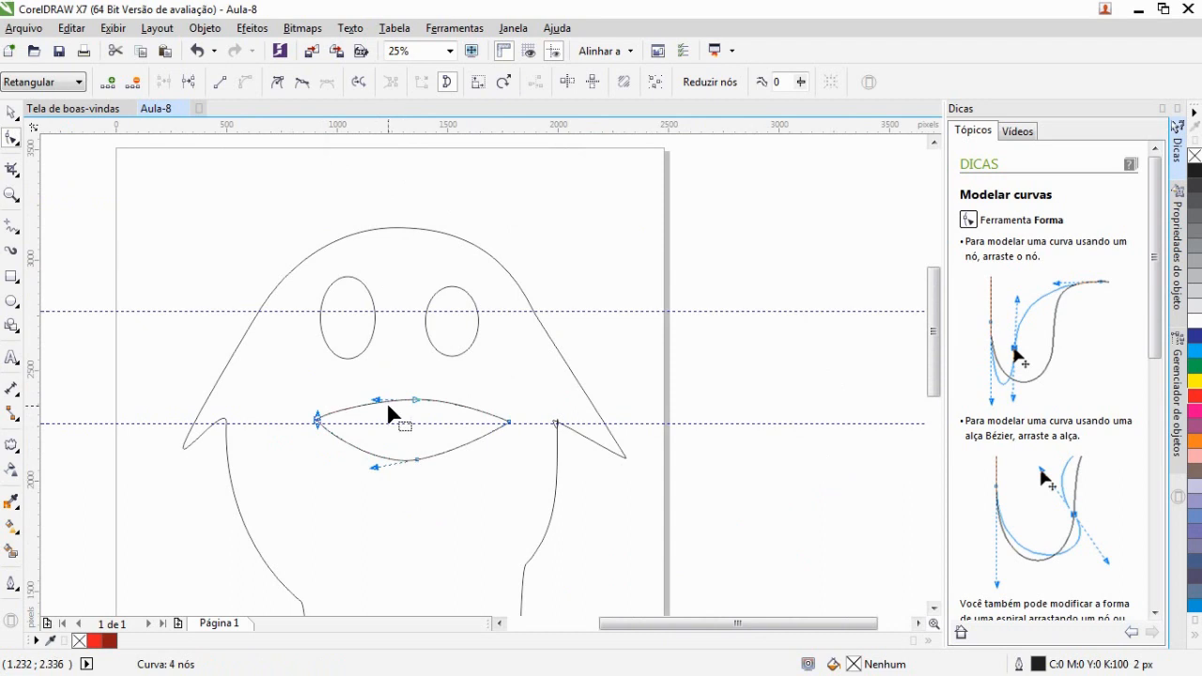
pyautogui.moveTo(380, 405); pyautogui.dragTo(377, 398)
pyautogui.click(686, 341)
pyautogui.scroll(-2, 723, 399)
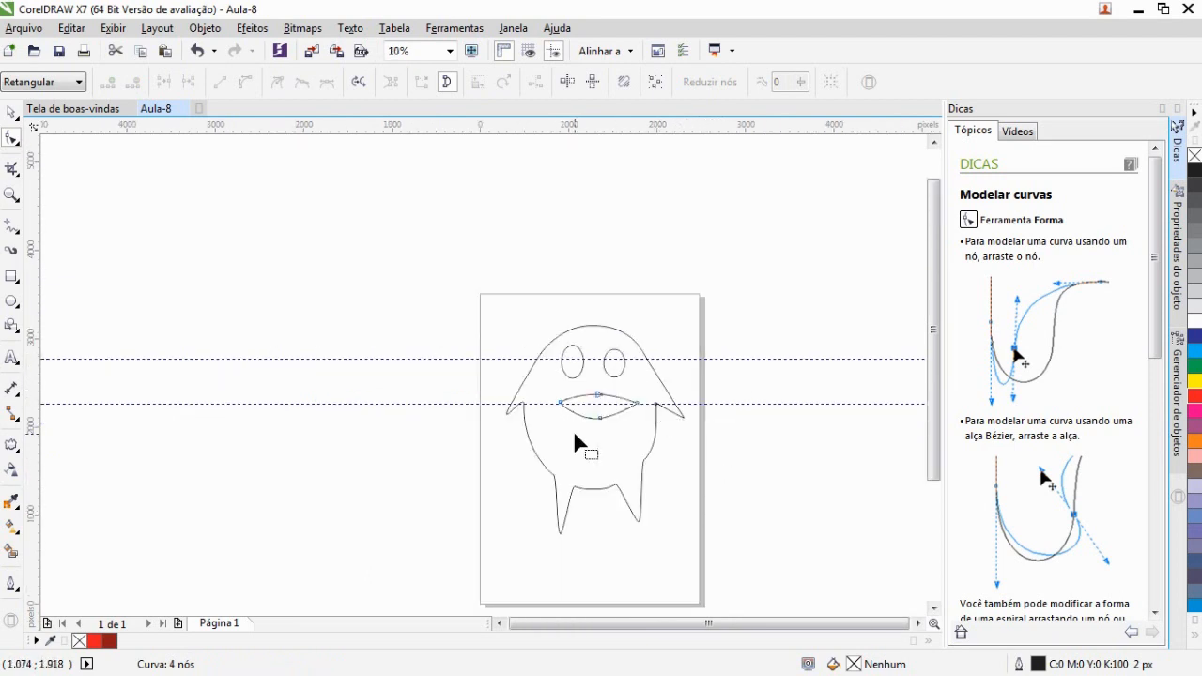
pyautogui.scroll(2, 670, 518)
pyautogui.moveTo(936, 406); pyautogui.dragTo(934, 360)
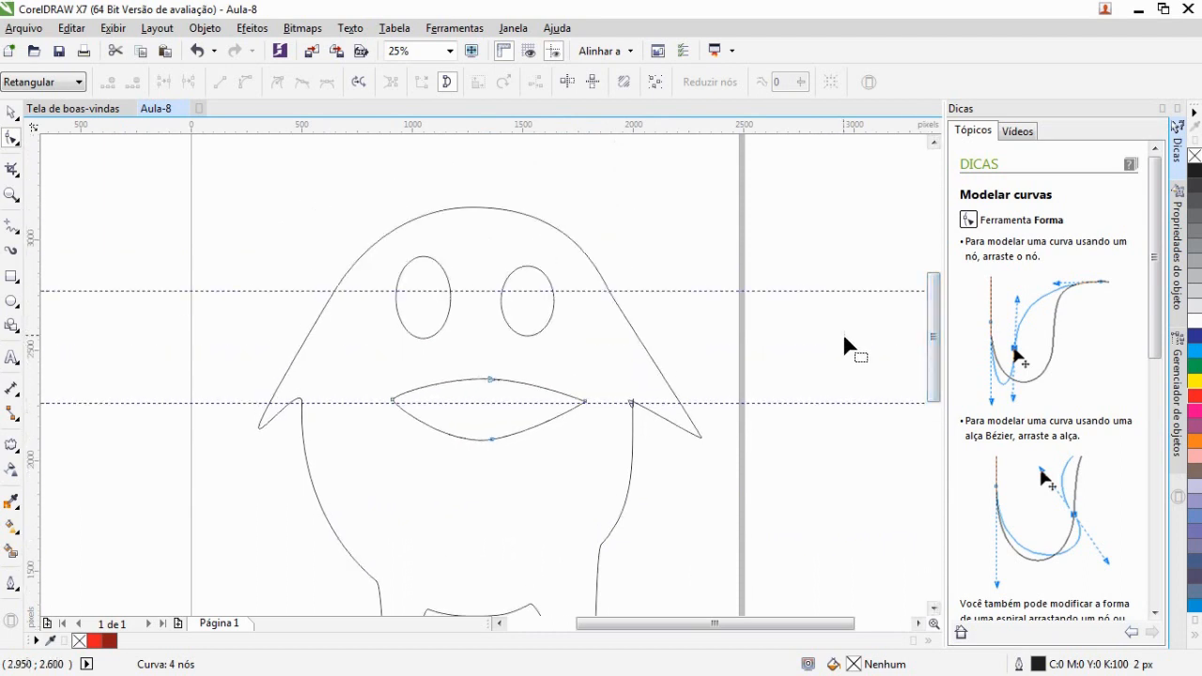
# Draw a small ellipse inside each eye as a pupil
pyautogui.click(13, 303)
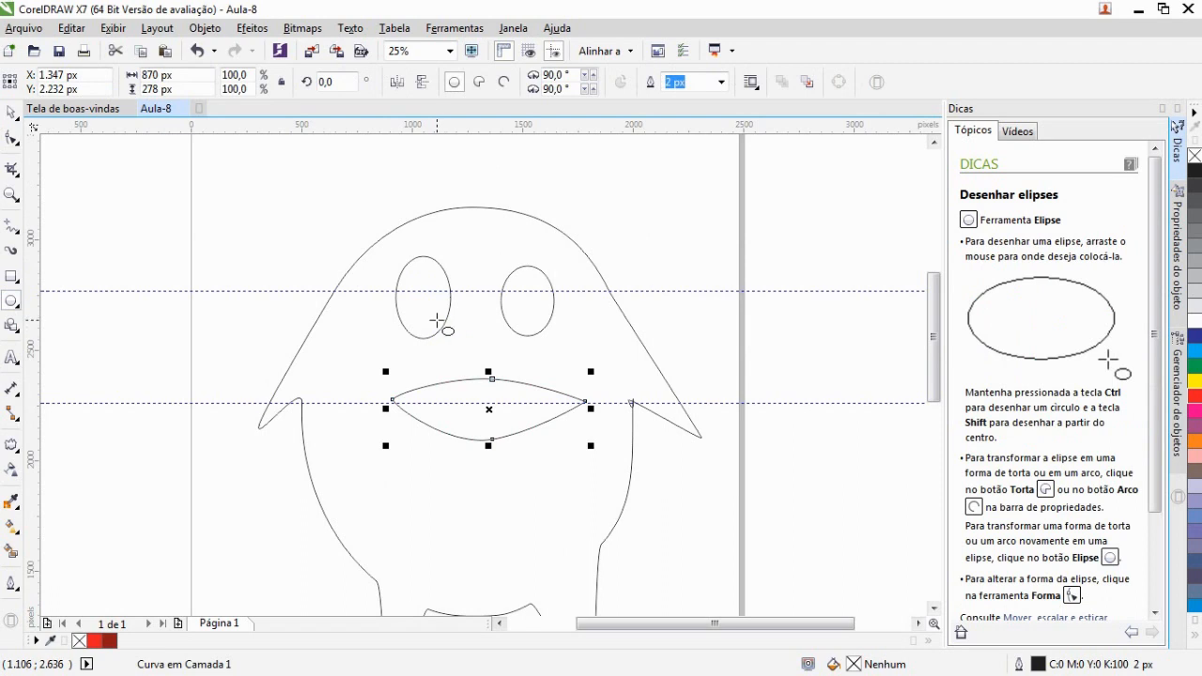
pyautogui.moveTo(445, 319); pyautogui.dragTo(405, 268)
pyautogui.moveTo(548, 319); pyautogui.dragTo(508, 273)
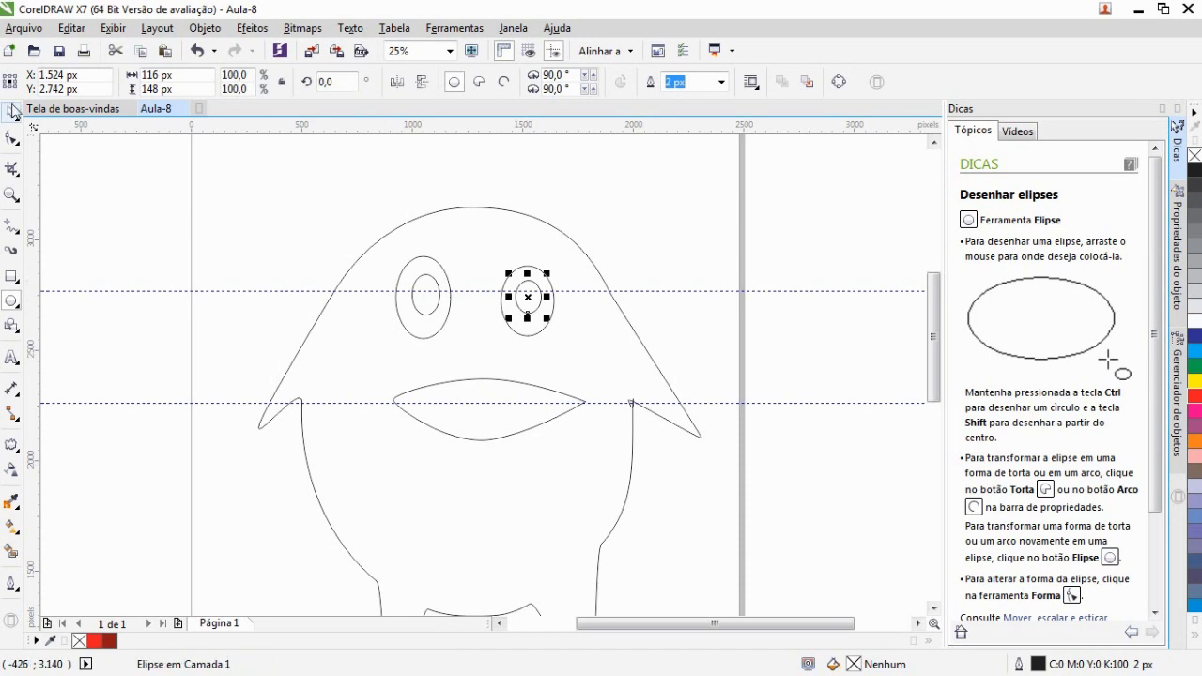
# Turn the left pupil into a pie shape and rotate it
pyautogui.click(11, 111)
pyautogui.click(424, 317)
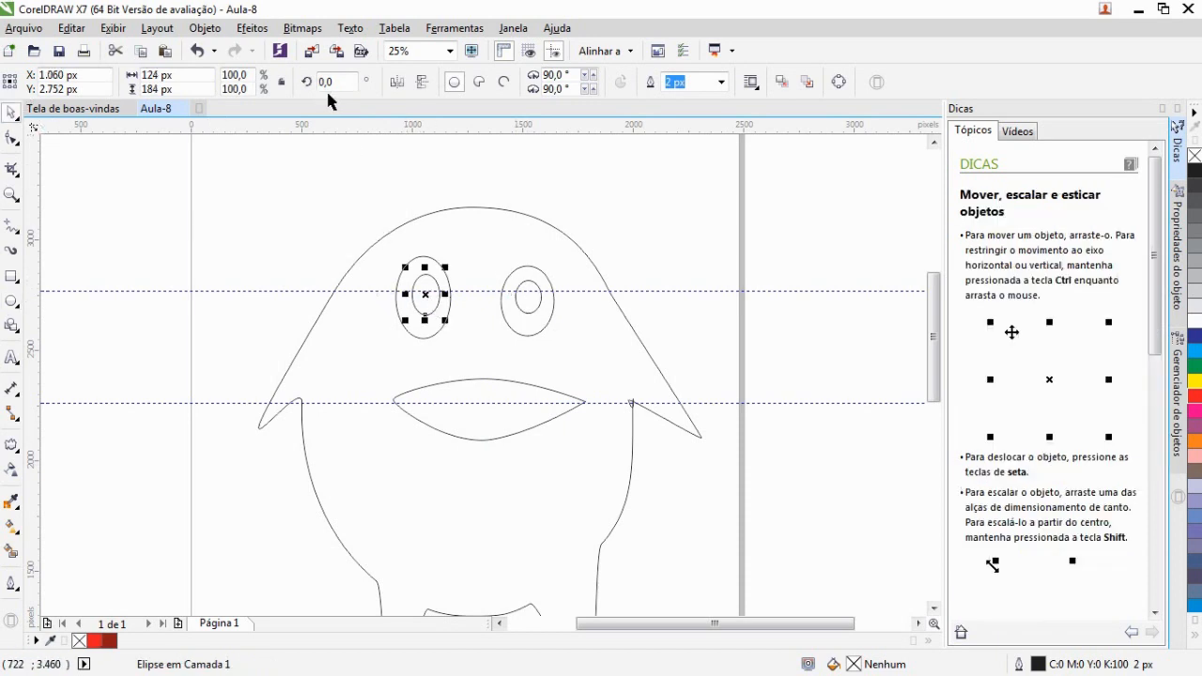
pyautogui.click(479, 83)
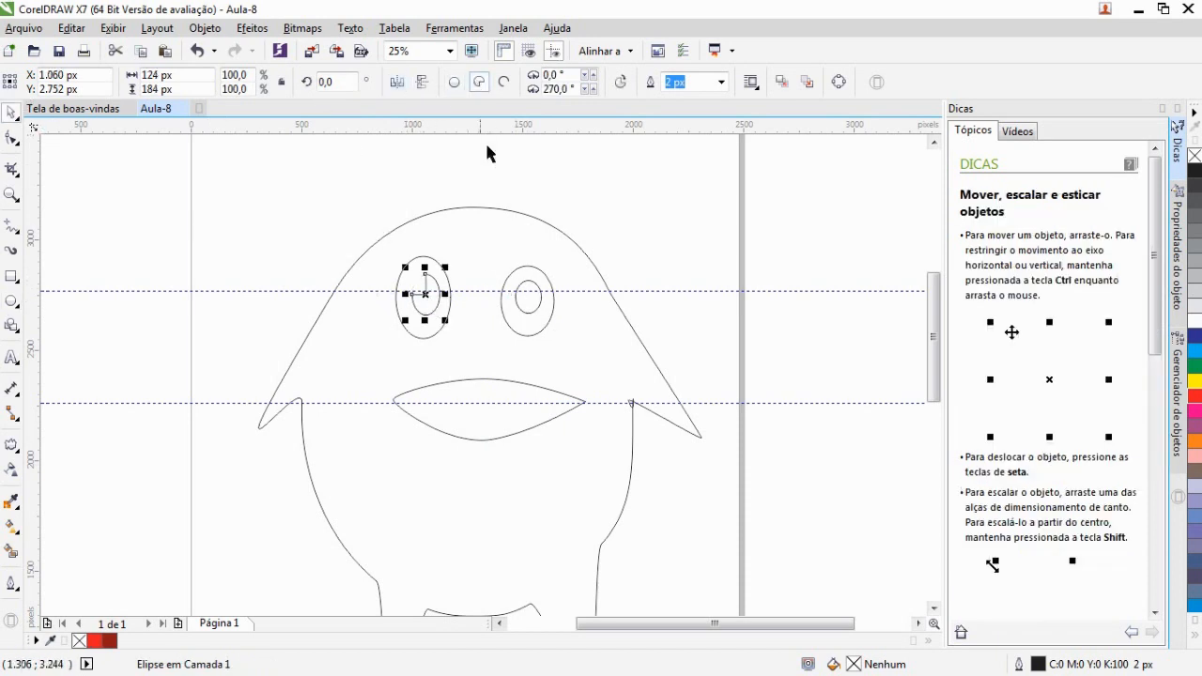
pyautogui.click(424, 293)
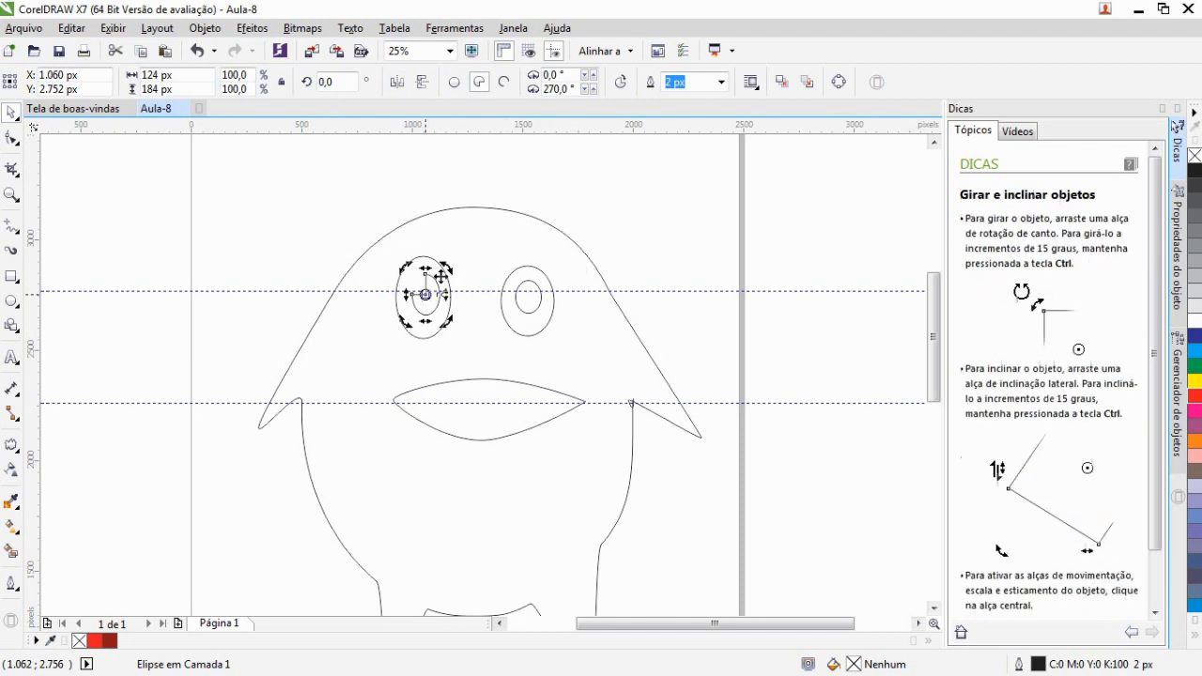
pyautogui.moveTo(447, 271); pyautogui.dragTo(384, 353)
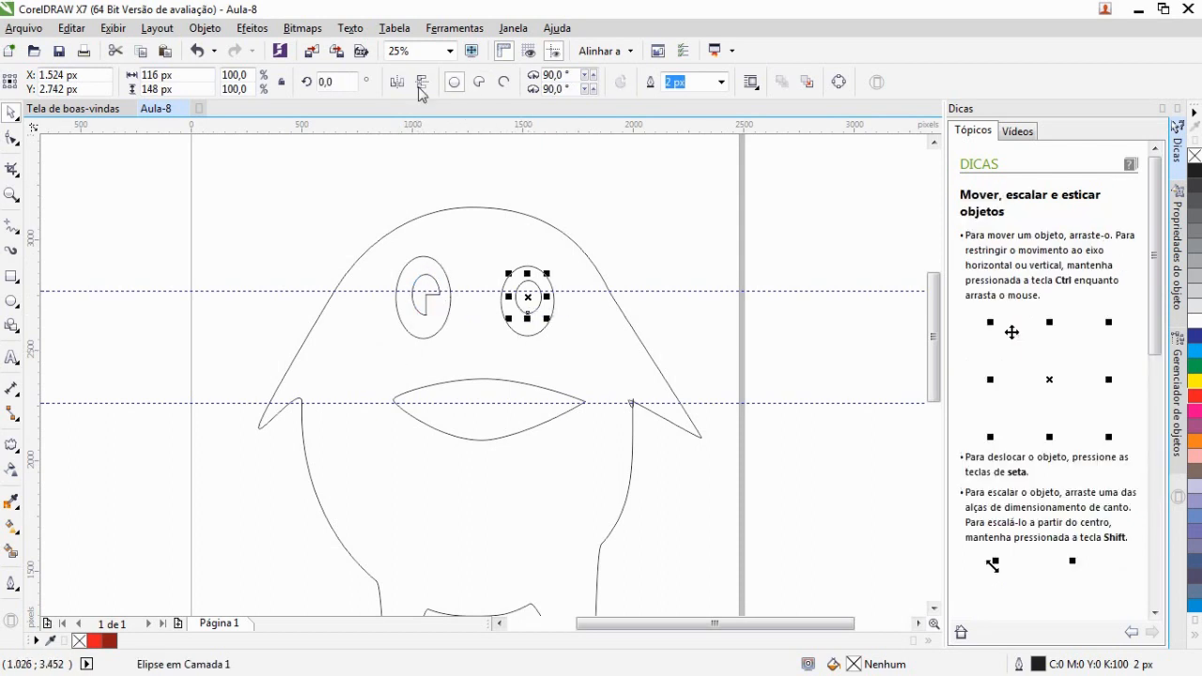
# Turn the right pupil into a pie shape and rotate it about 174 degrees
pyautogui.click(478, 82)
pyautogui.click(545, 299)
pyautogui.moveTo(547, 275); pyautogui.dragTo(491, 333)
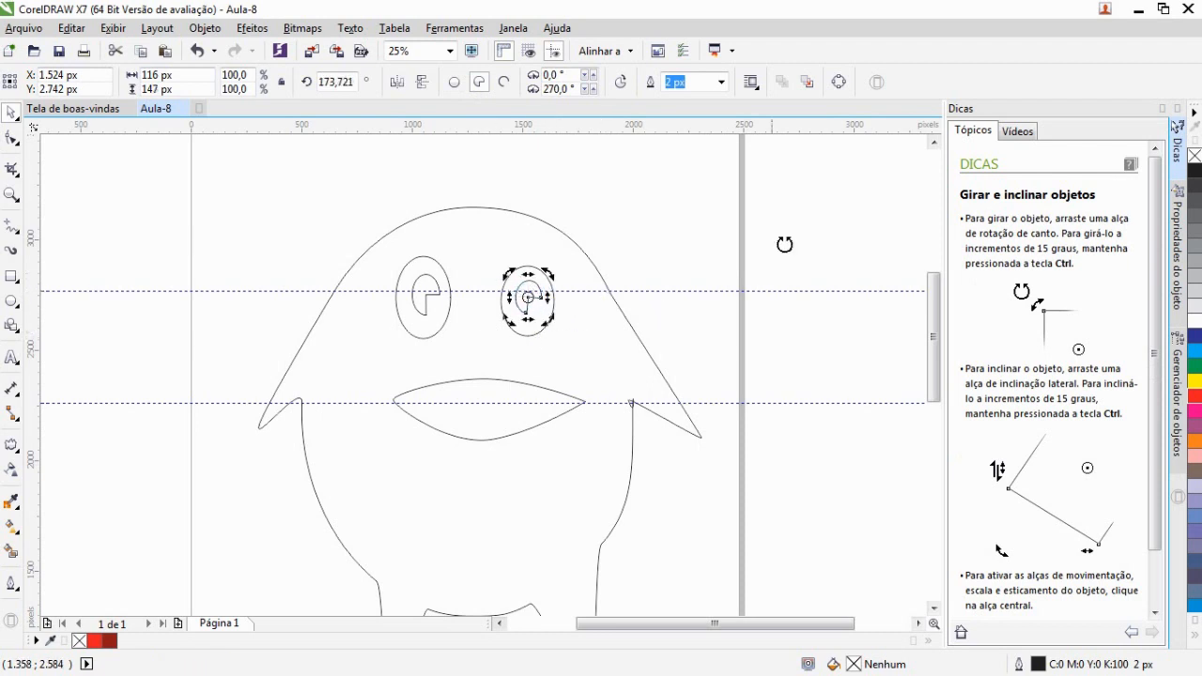
pyautogui.click(810, 223)
pyautogui.moveTo(934, 322)
pyautogui.mouseDown()
pyautogui.moveTo(941, 356)
pyautogui.moveTo(941, 329)
pyautogui.mouseUp()
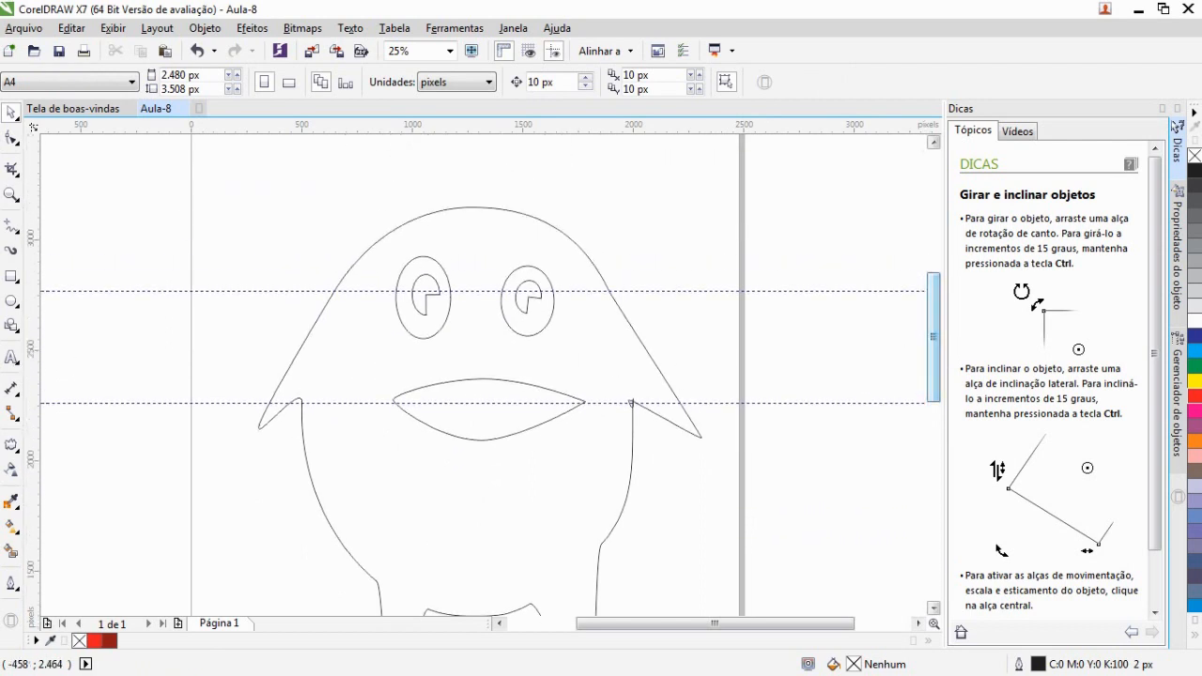
# Draw a banner shape about 2372 × 412 px across the lower body
pyautogui.click(11, 280)
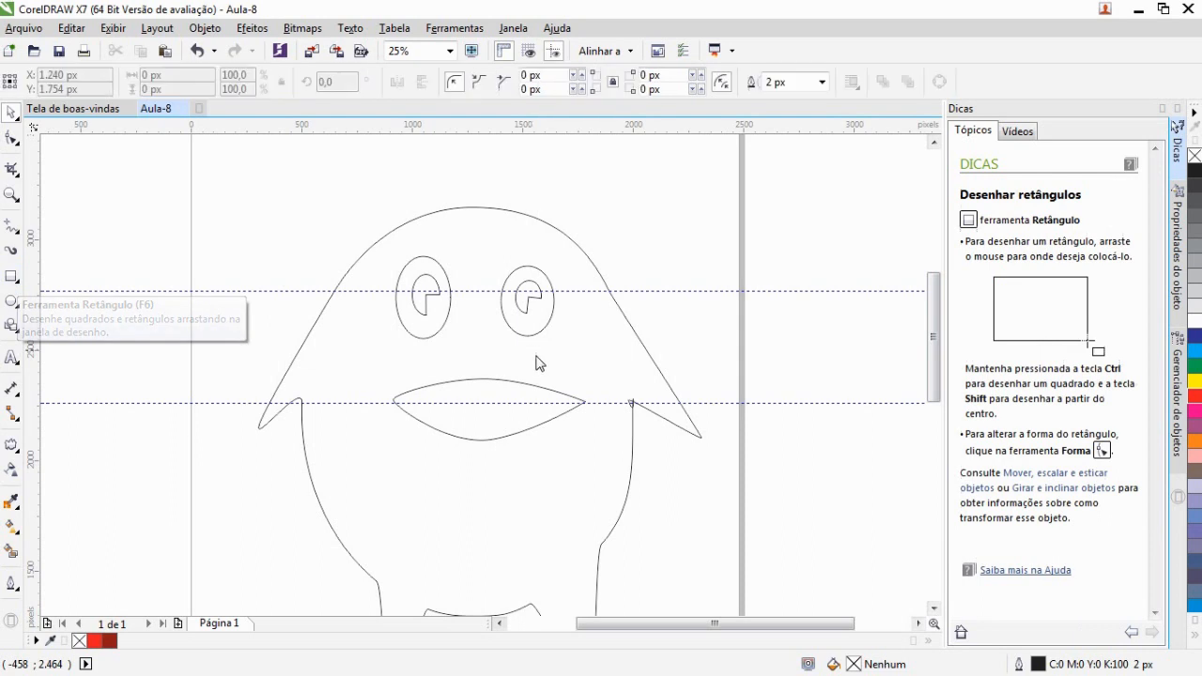
pyautogui.click(18, 333)
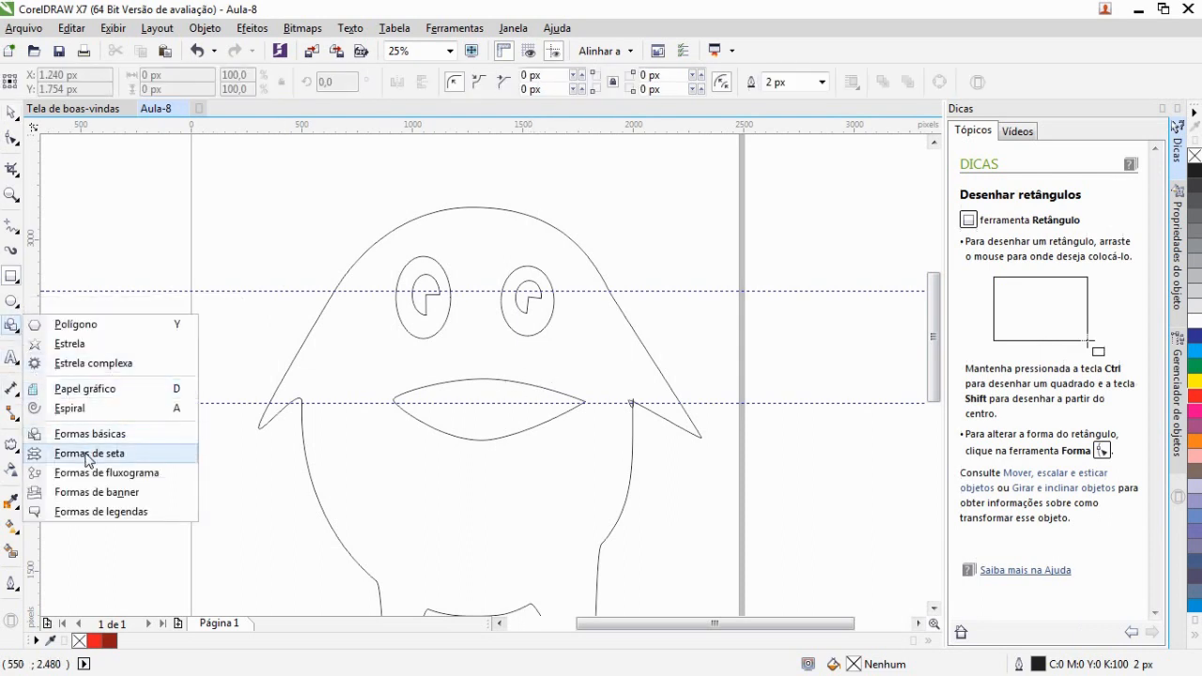
pyautogui.click(81, 494)
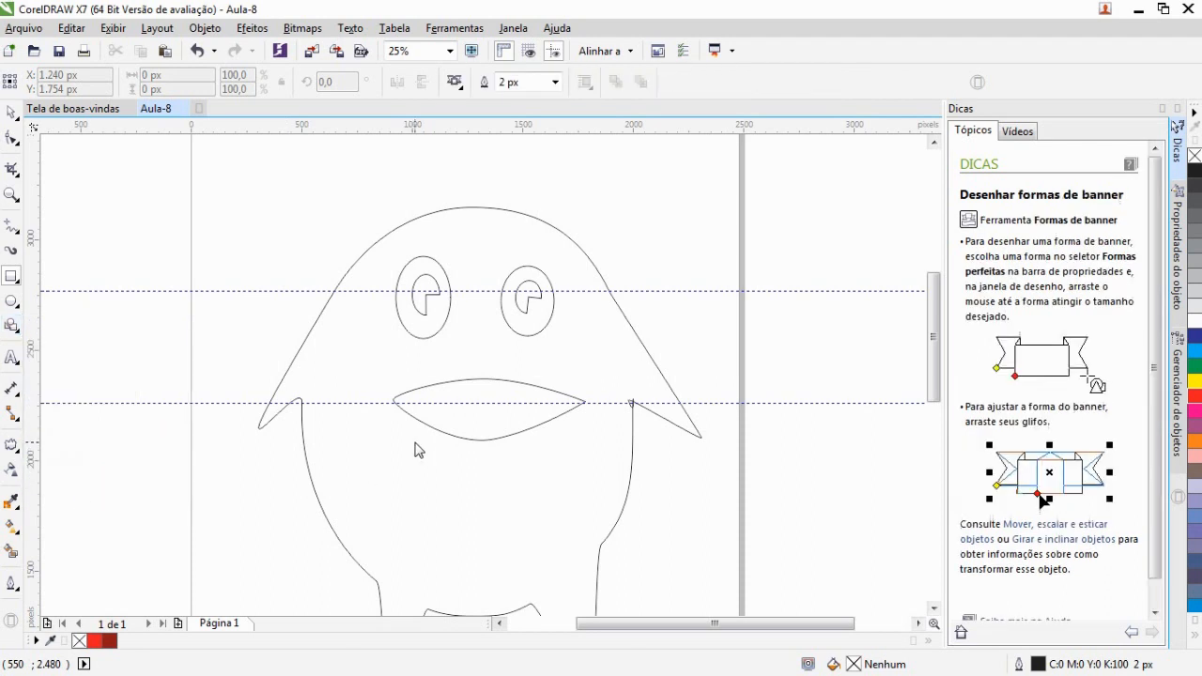
pyautogui.moveTo(218, 466); pyautogui.dragTo(743, 558)
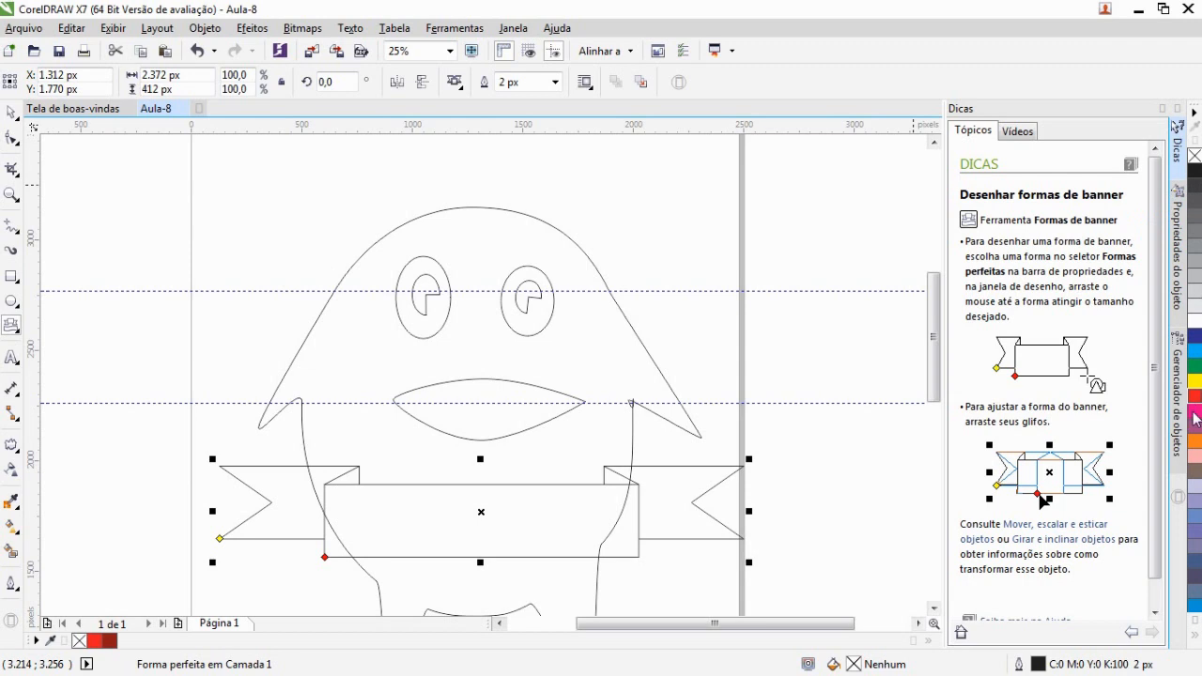
# Give the banner an orange outline 16 px wide
pyautogui.rightClick(1195, 440)
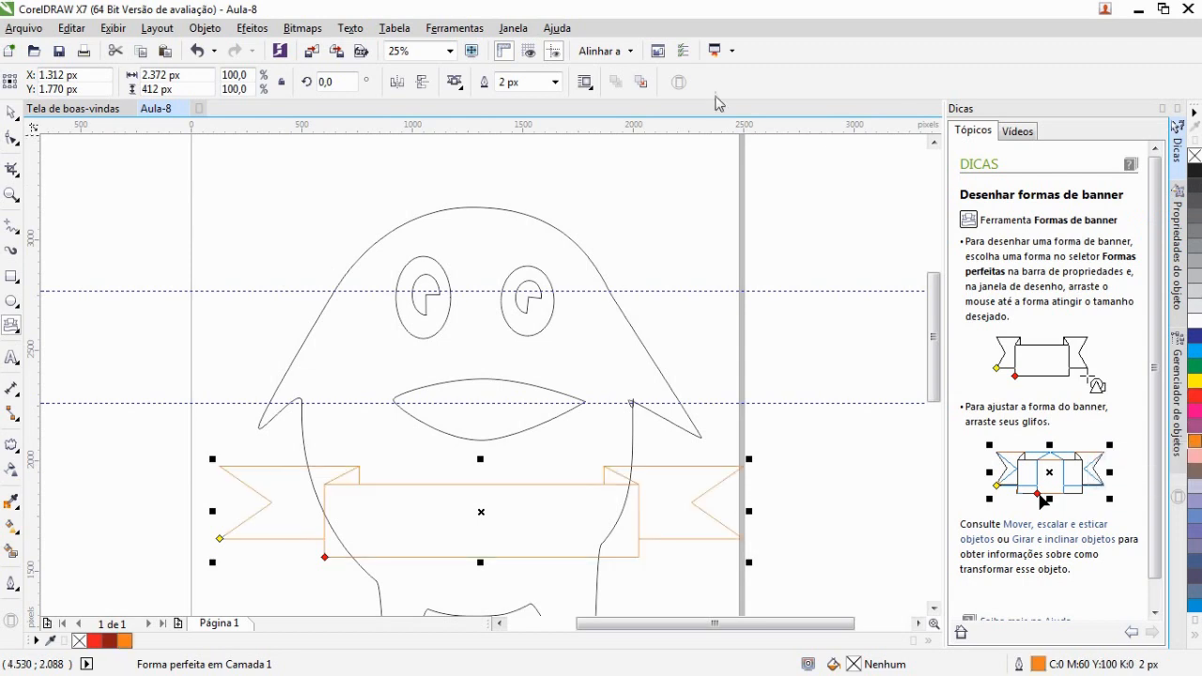
pyautogui.click(554, 82)
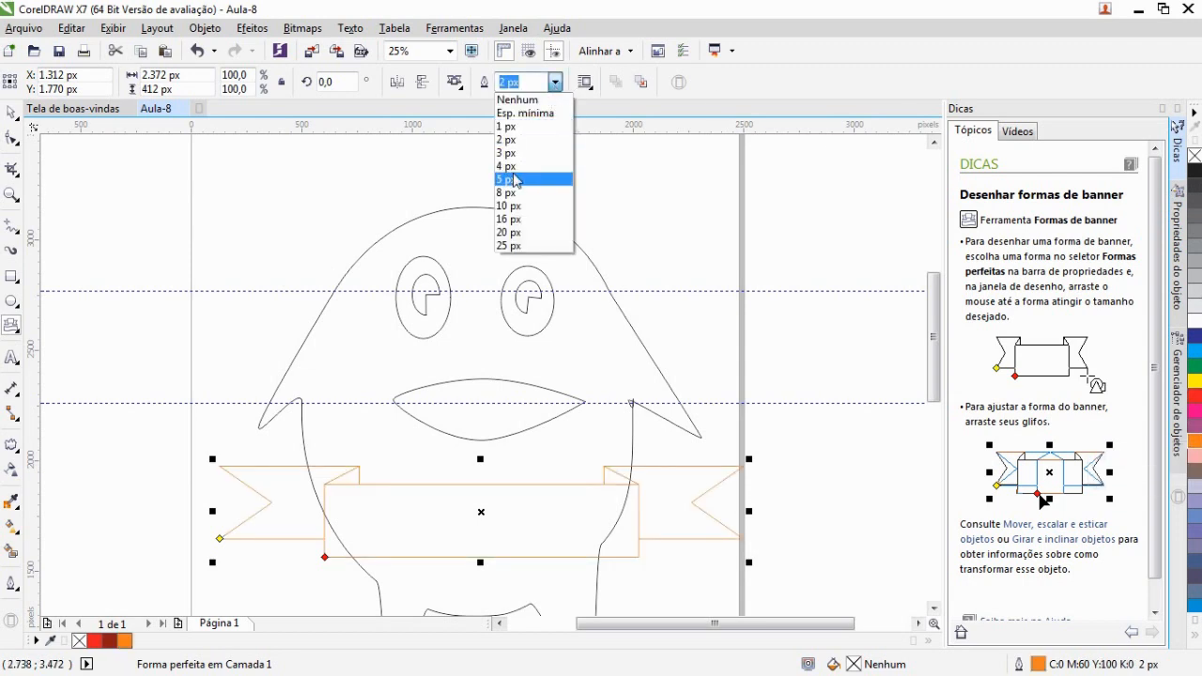
pyautogui.click(515, 180)
pyautogui.click(554, 82)
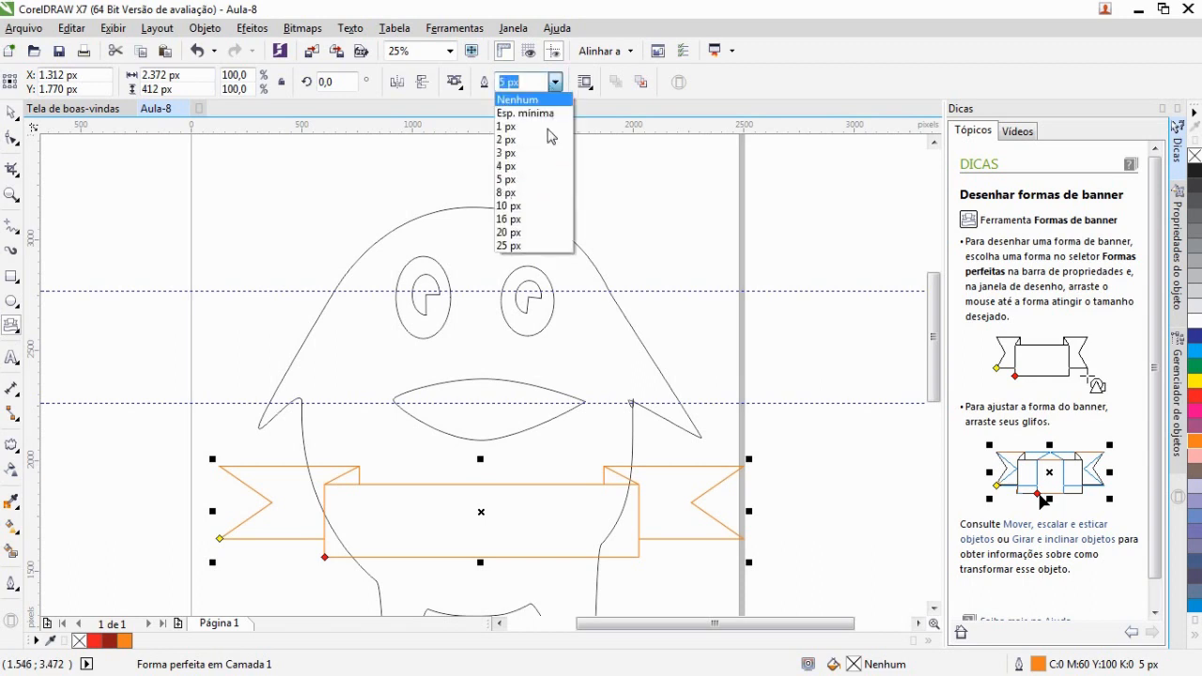
pyautogui.click(512, 219)
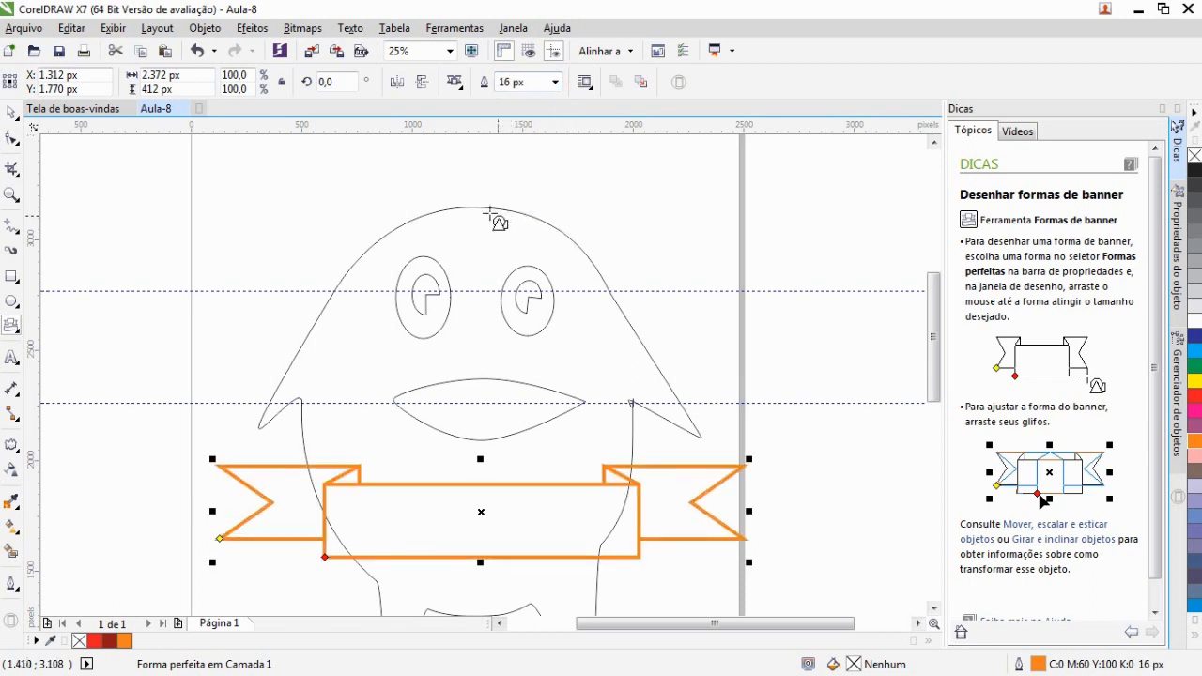
# Draw a smiley face basic shape in the centre of the banner
pyautogui.click(17, 331)
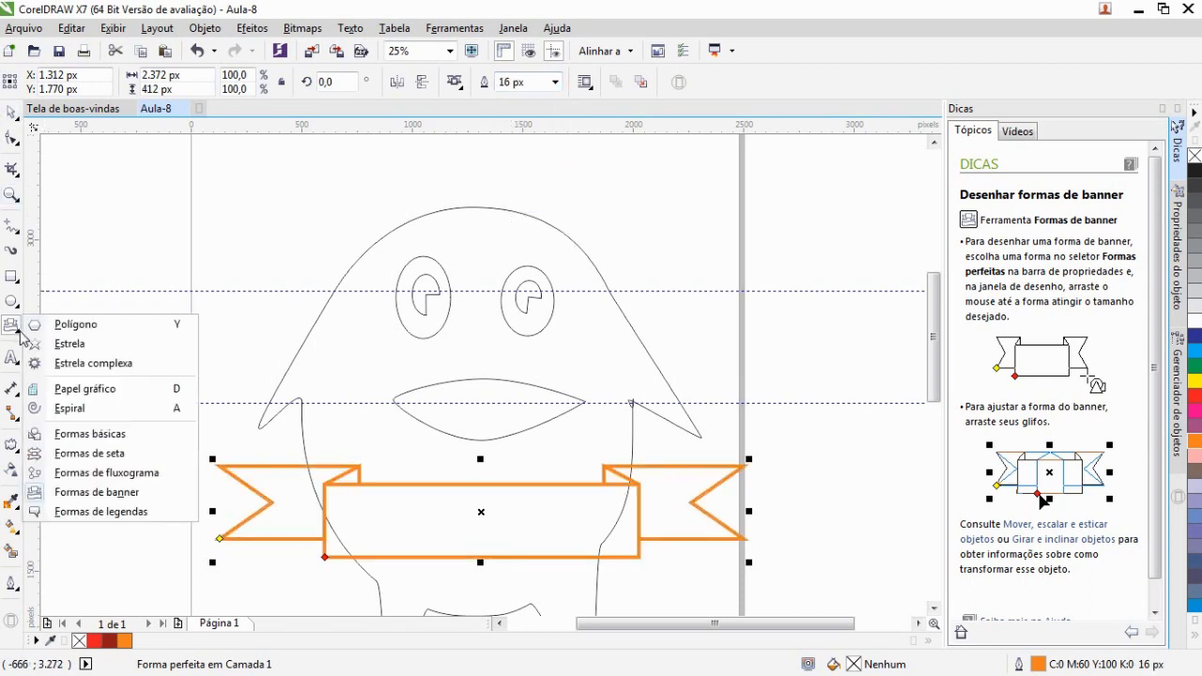
pyautogui.click(107, 439)
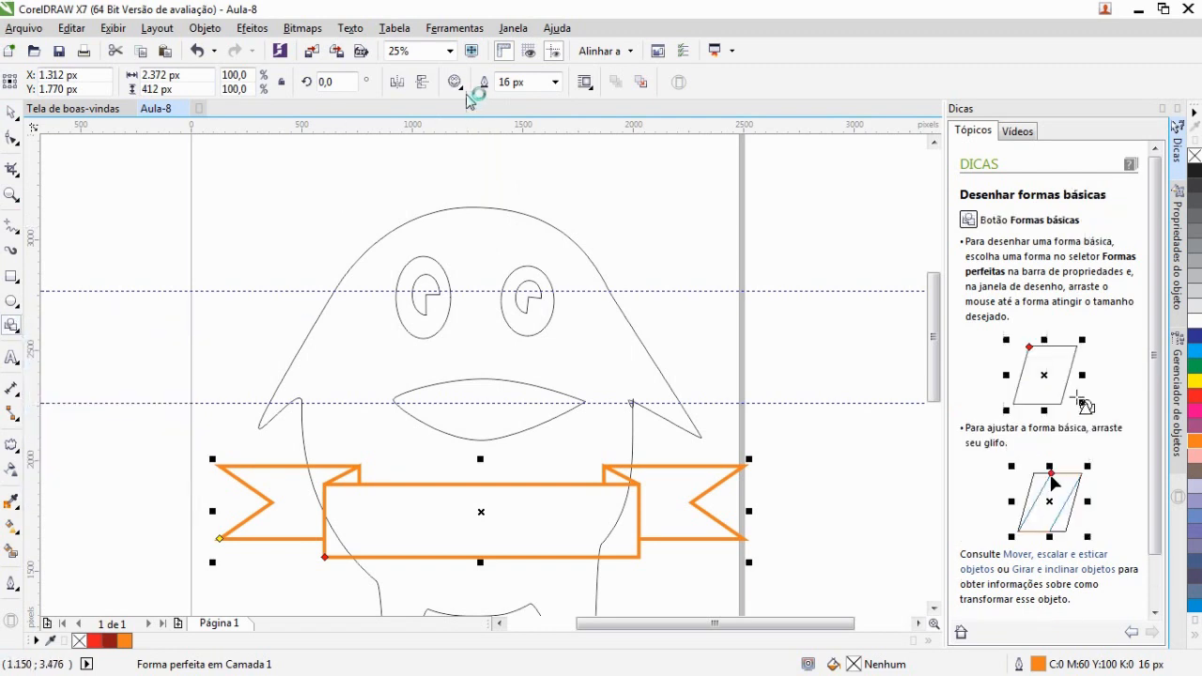
pyautogui.click(456, 83)
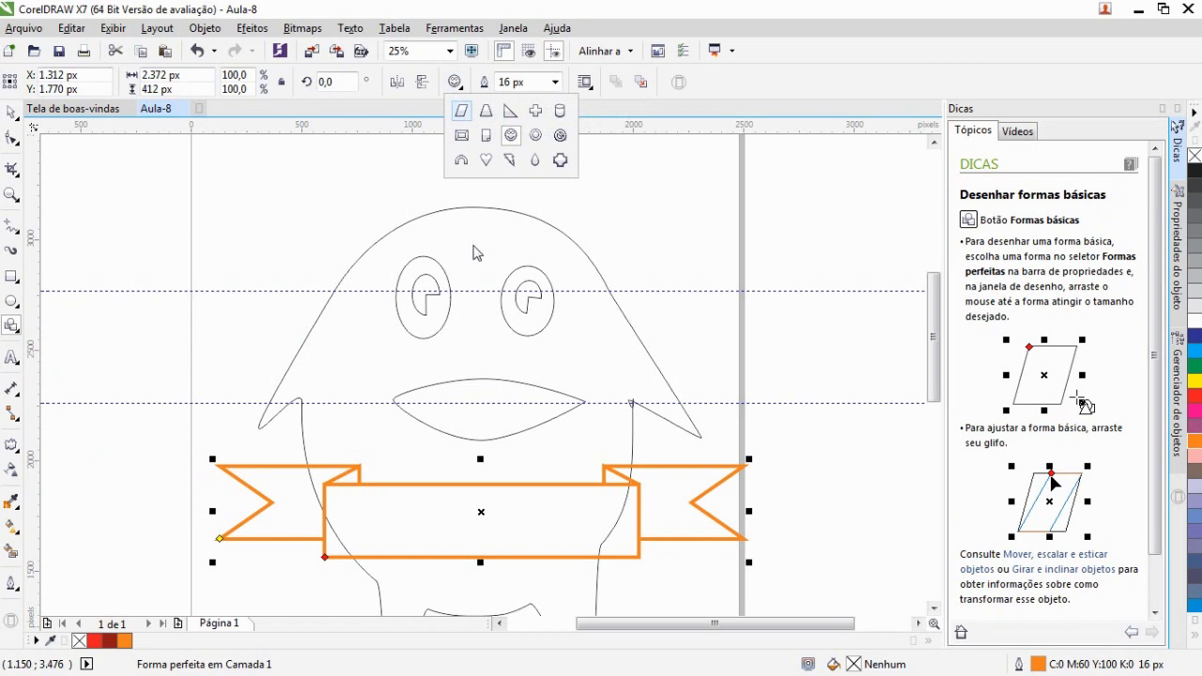
pyautogui.click(510, 139)
pyautogui.moveTo(531, 570); pyautogui.dragTo(435, 476)
pyautogui.click(11, 113)
pyautogui.moveTo(532, 571); pyautogui.dragTo(518, 558)
pyautogui.click(805, 222)
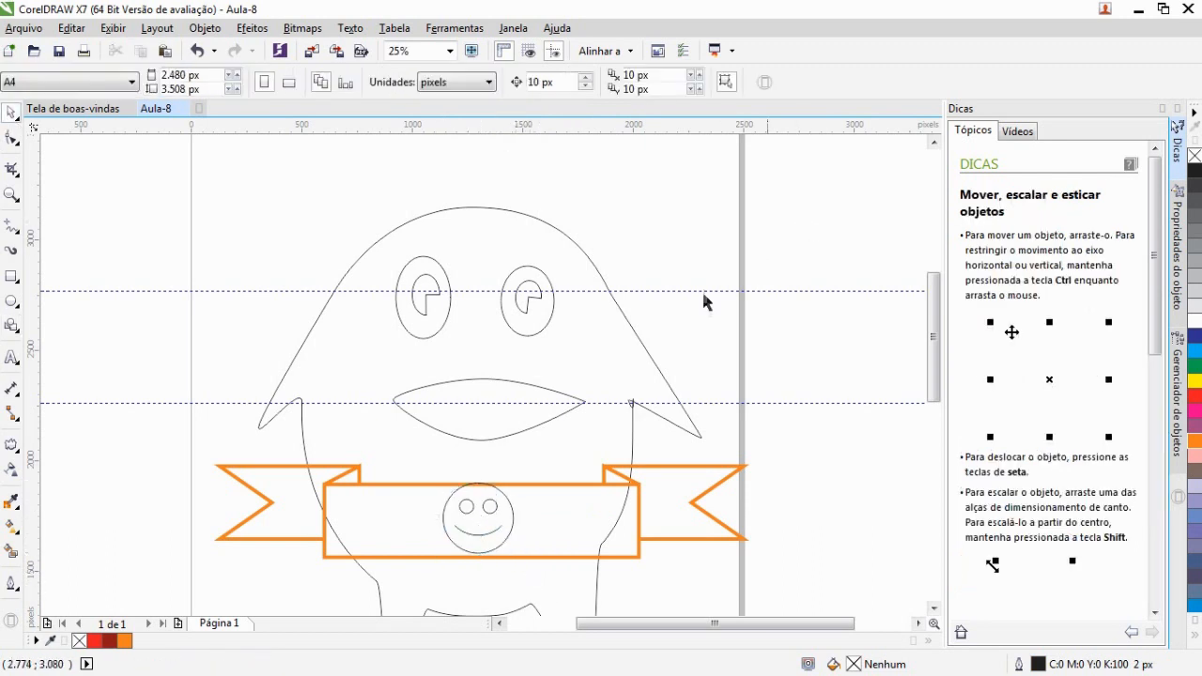
# Inspect the whole character drawing with its banner and smiley face
pyautogui.scroll(-2, 617, 348)
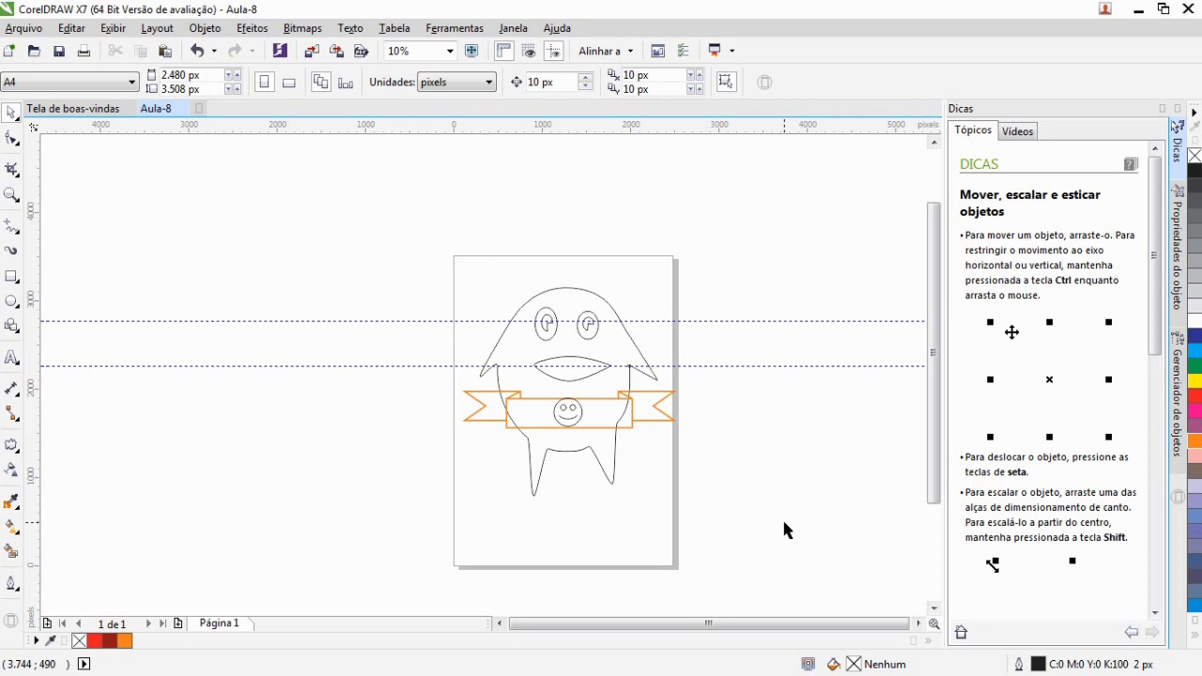
pyautogui.scroll(2, 645, 326)
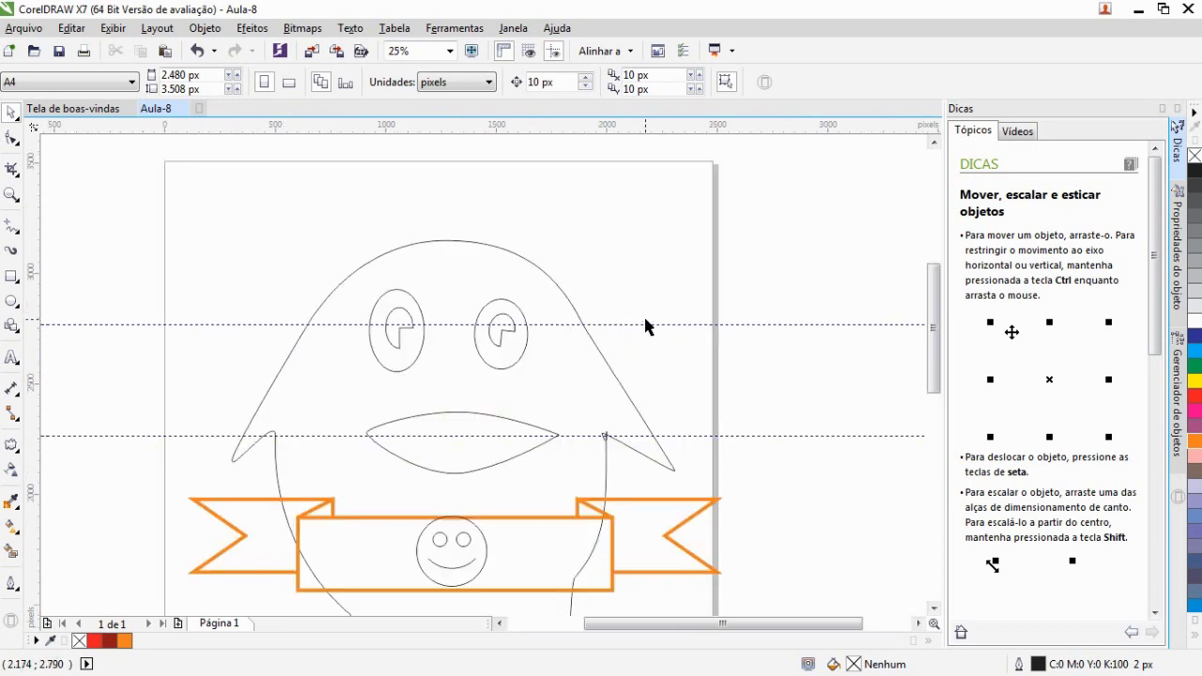
pyautogui.scroll(-2, 645, 326)
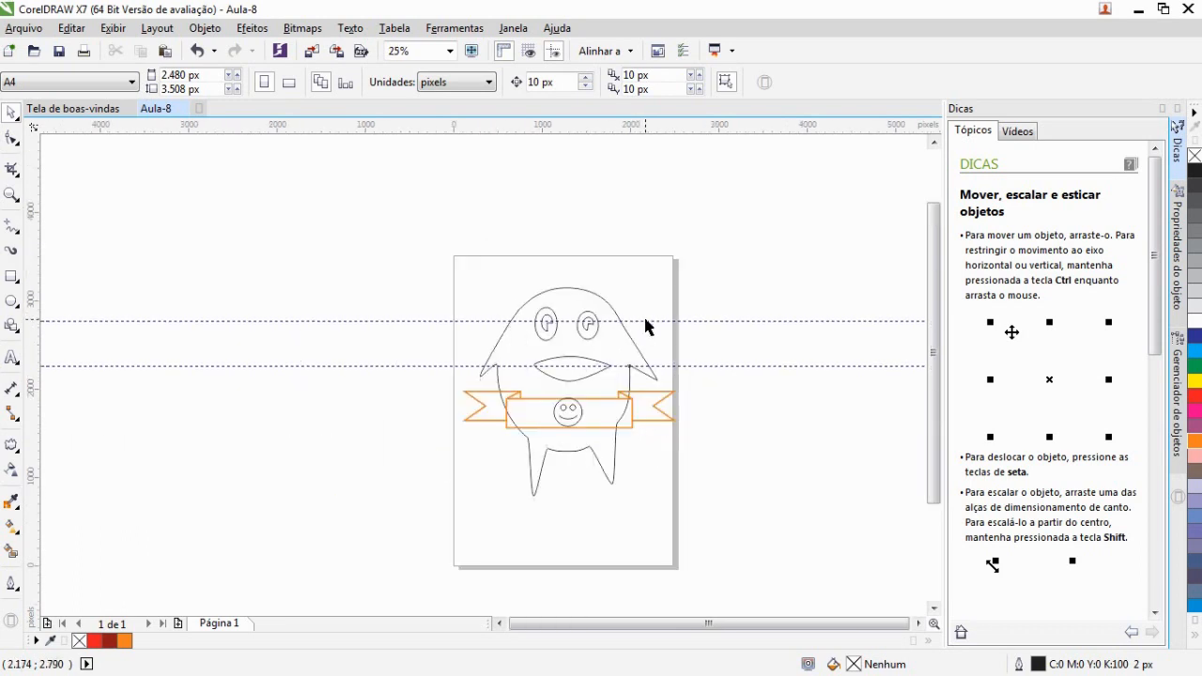
pyautogui.scroll(2, 630, 399)
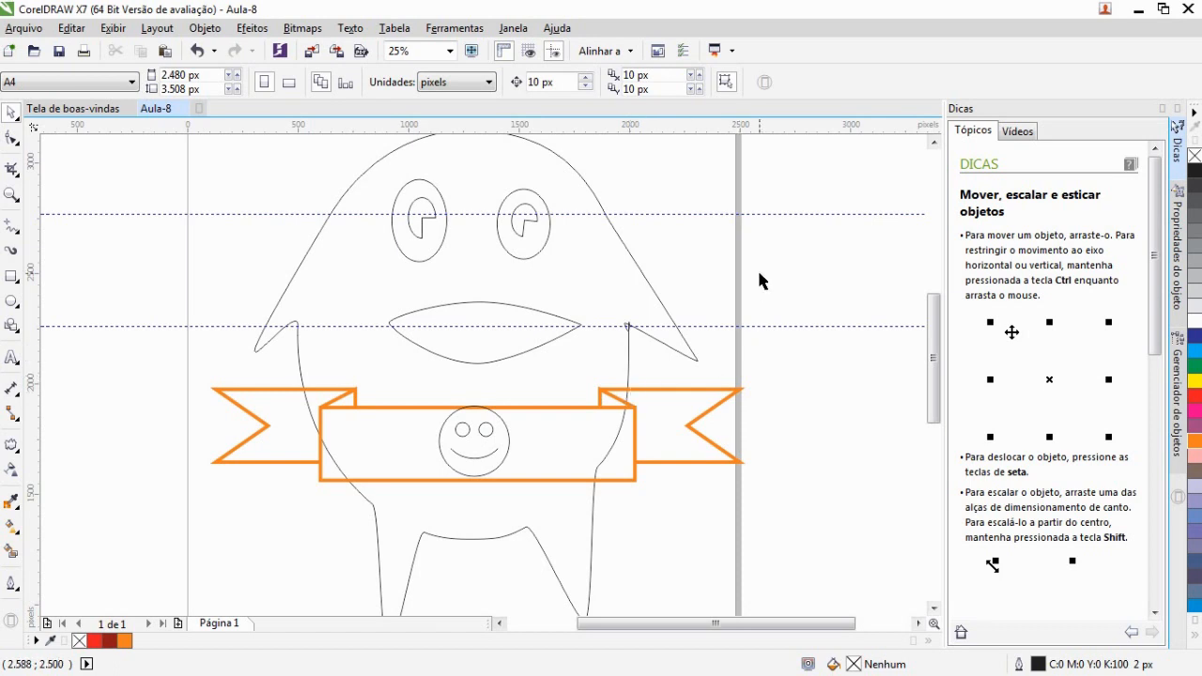
pyautogui.scroll(-3, 521, 329)
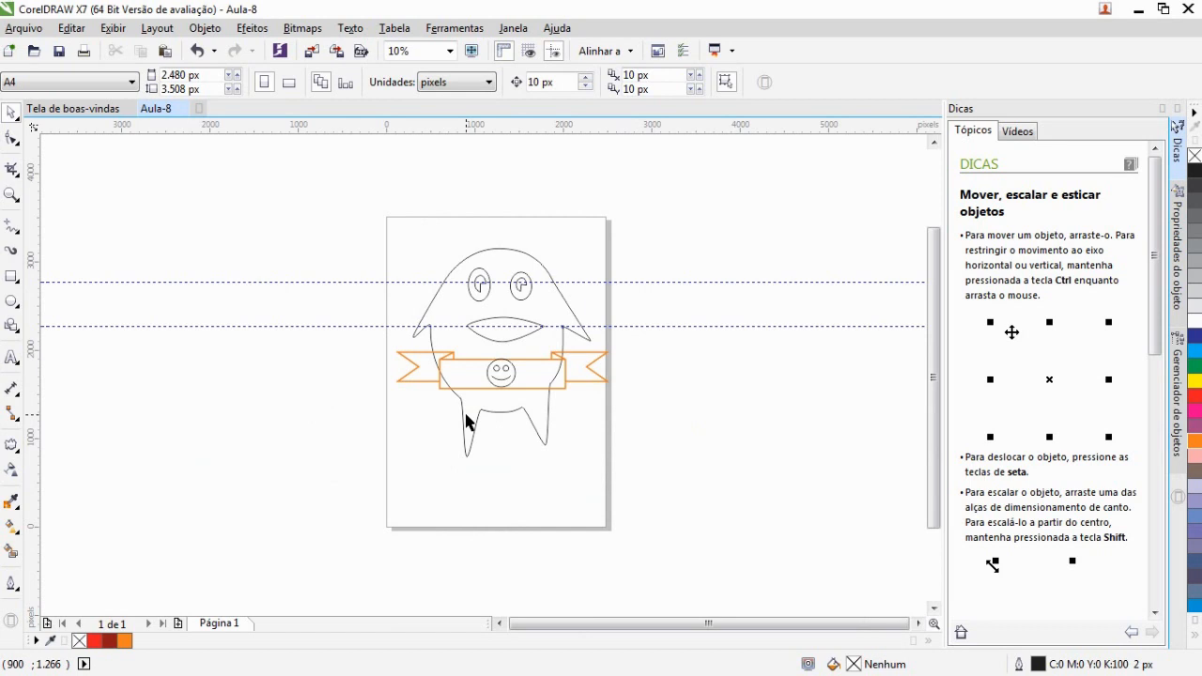
pyautogui.scroll(3, 467, 422)
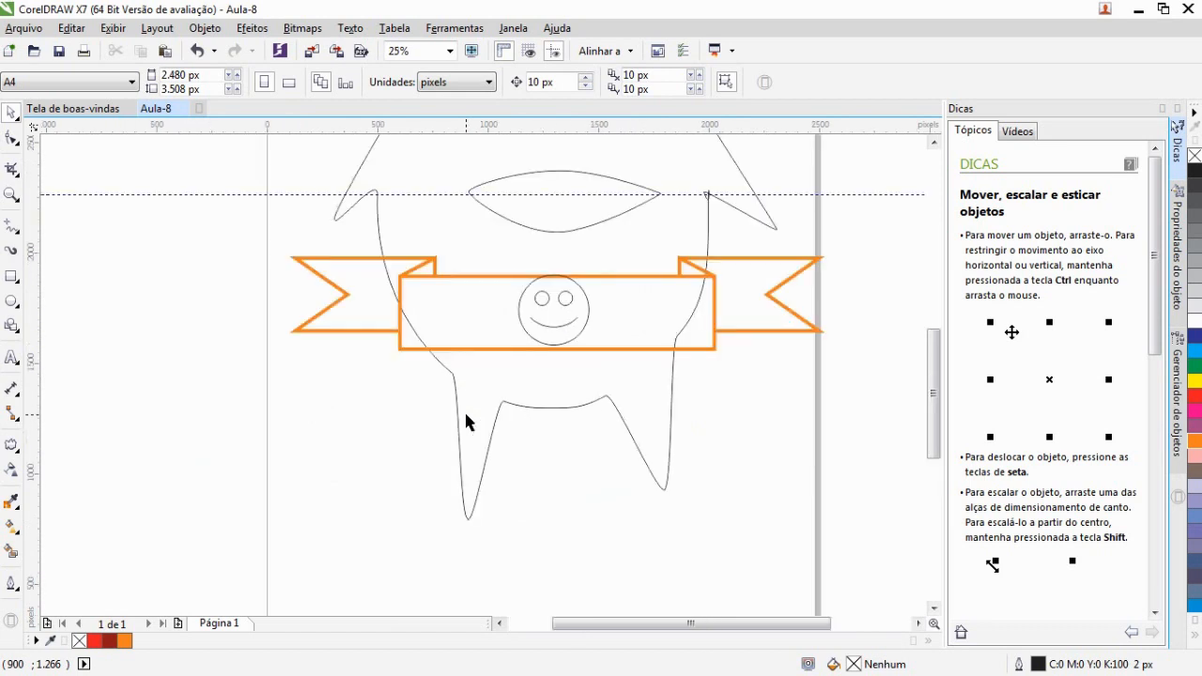
pyautogui.scroll(-3, 466, 415)
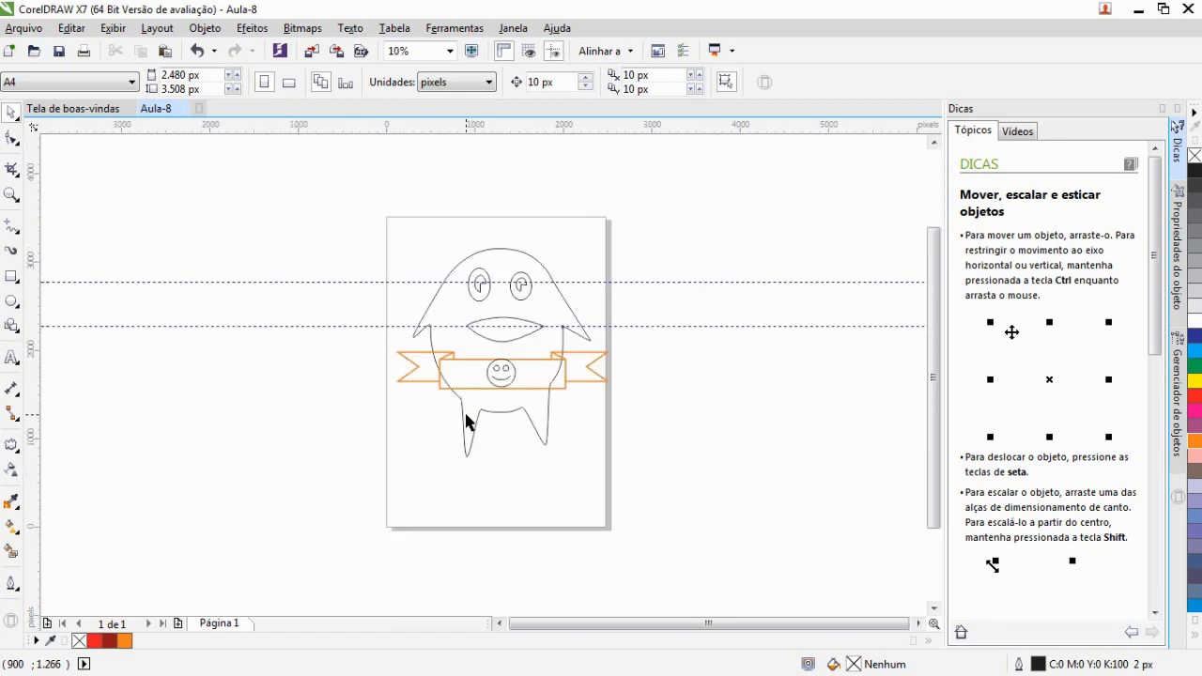